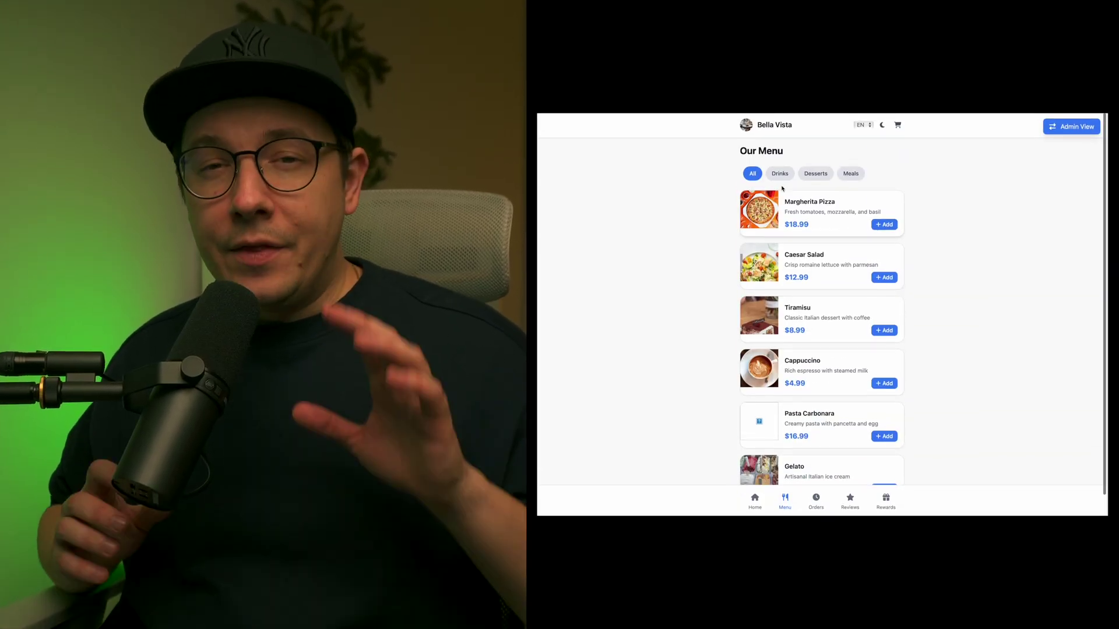
# Filter the demo menu to drinks, then to desserts, and scroll down to the To Do demo.
pyautogui.click(779, 174)
pyautogui.click(815, 174)
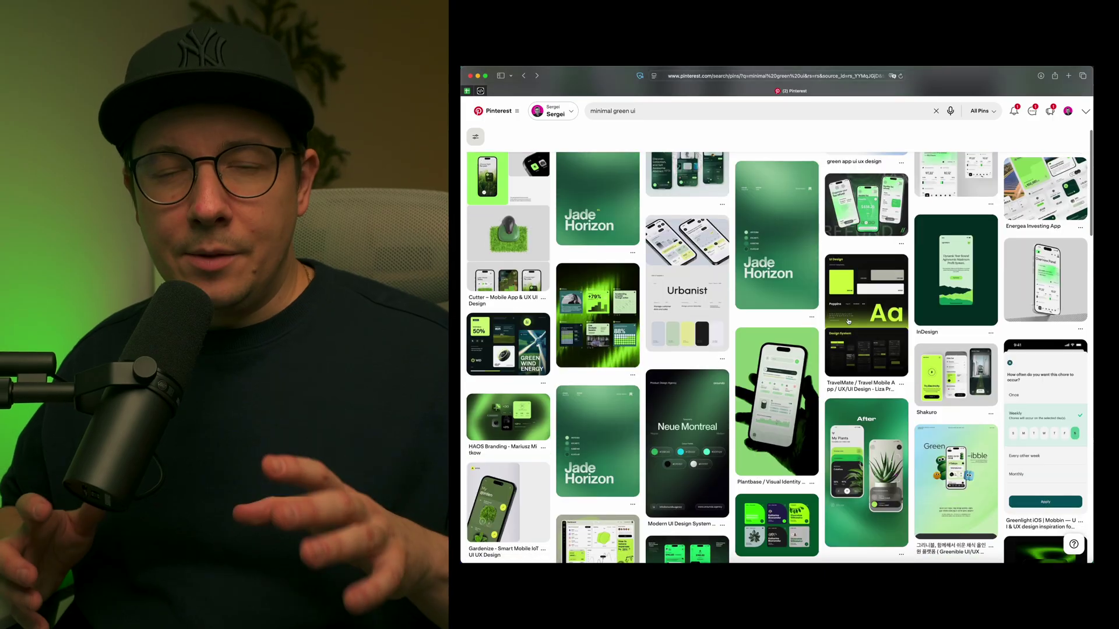
pyautogui.scroll(-10, 842, 317)
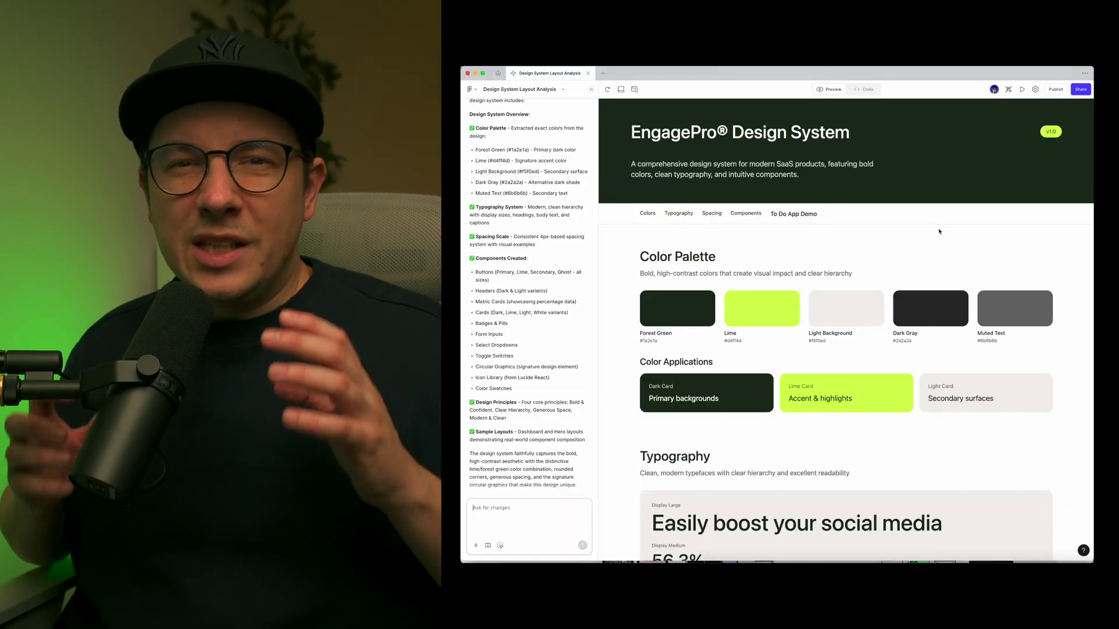
pyautogui.scroll(-3, 726, 259)
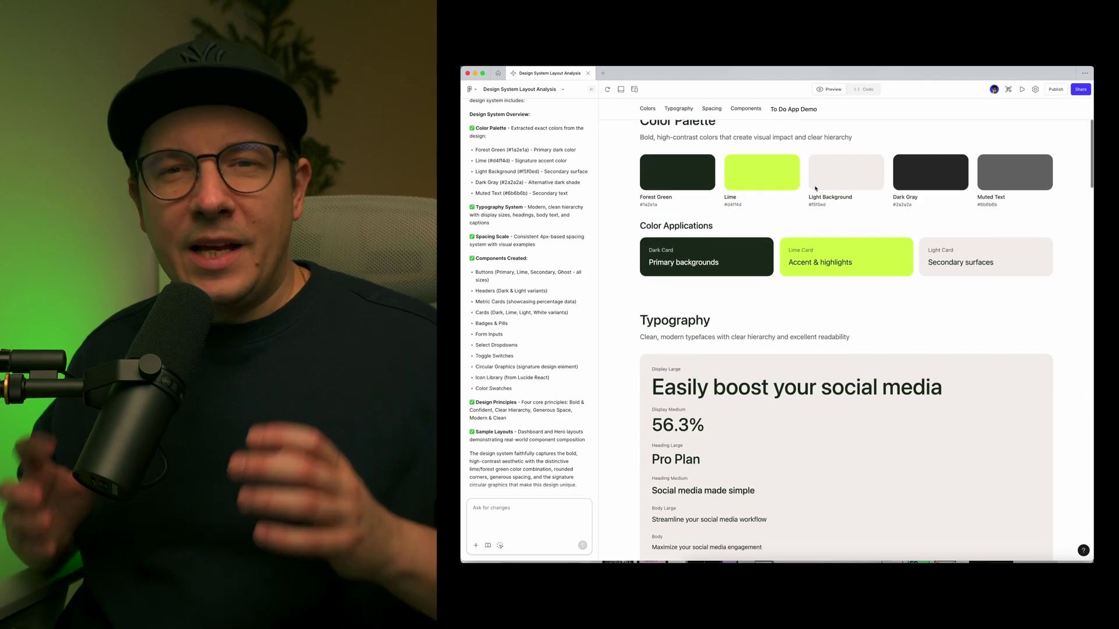
pyautogui.scroll(-2, 837, 263)
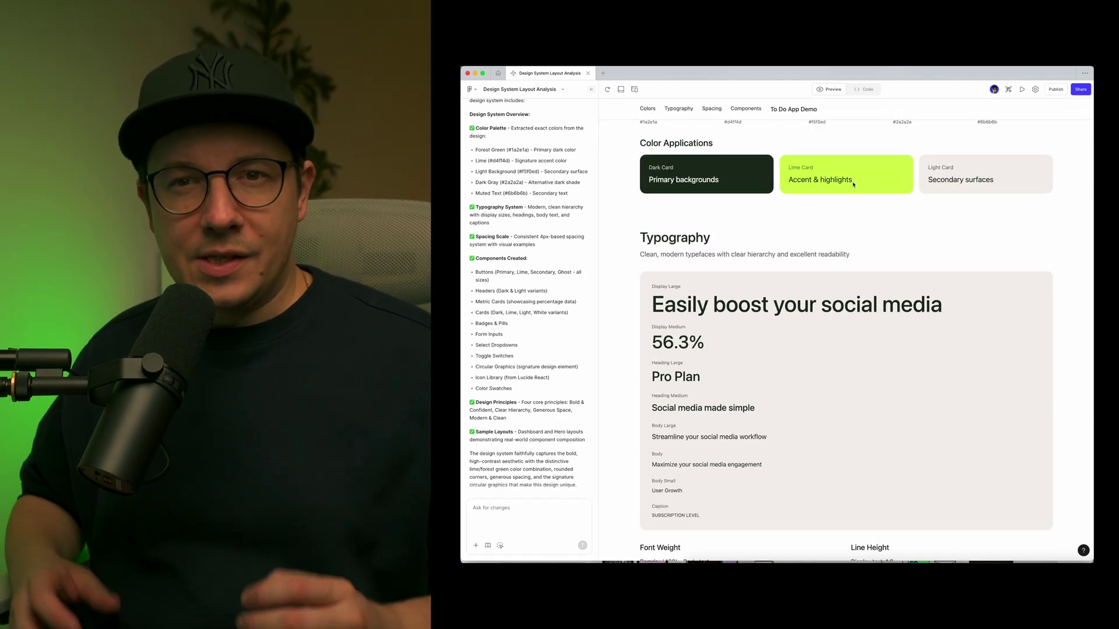
pyautogui.scroll(-12, 854, 233)
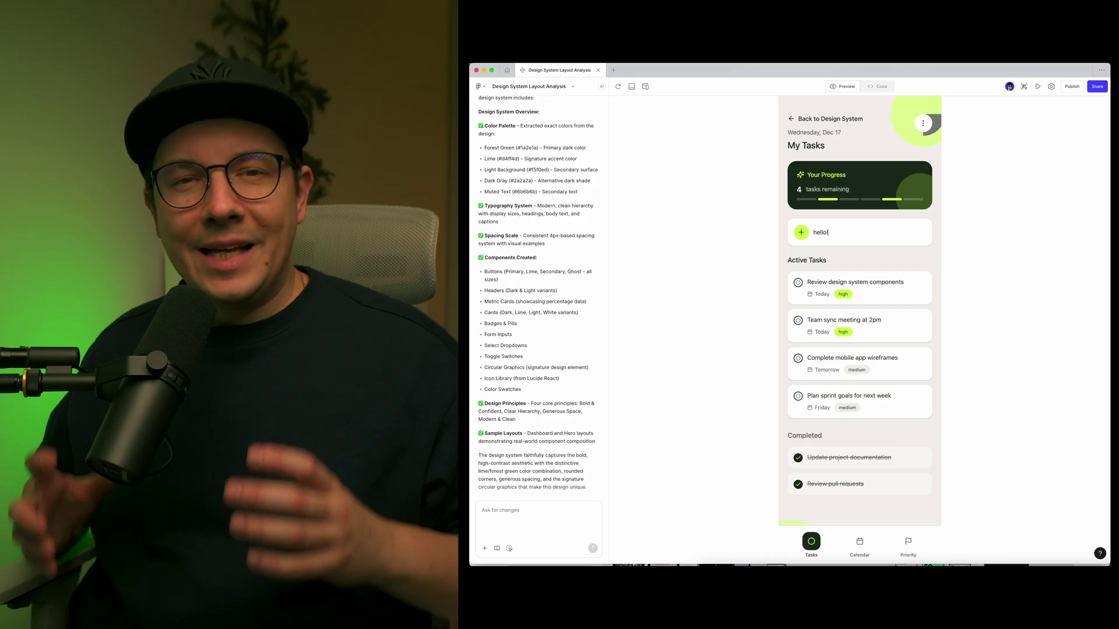
# Add the task 'hello!' and mark 'Review design system components' and 'Team sync meeting at 2pm' done.
pyautogui.press('Return')
pyautogui.click(798, 319)
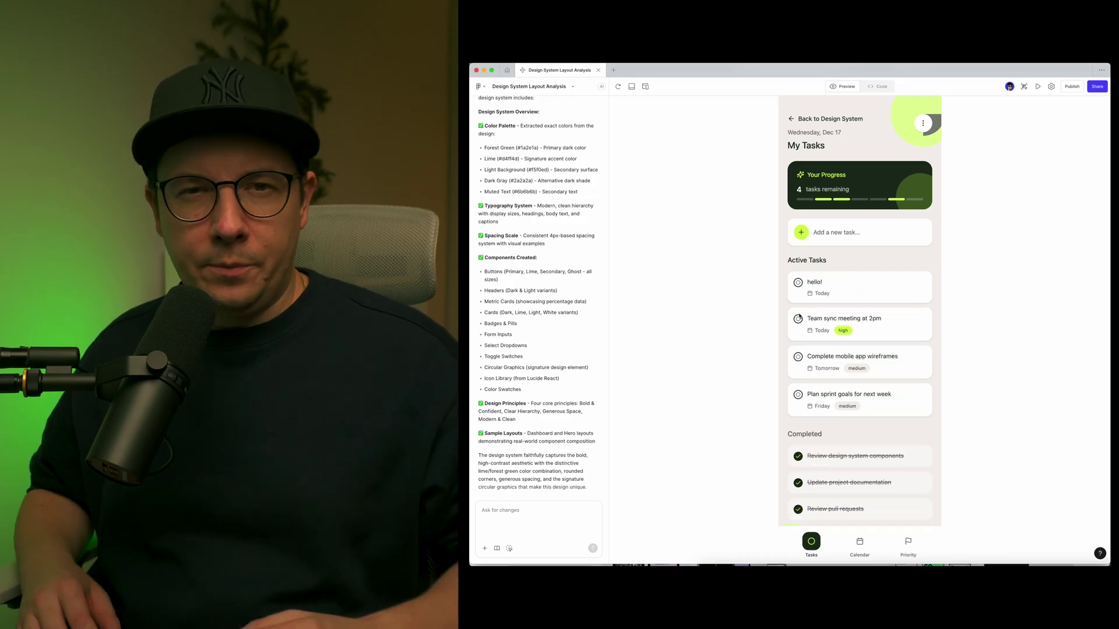
pyautogui.click(798, 319)
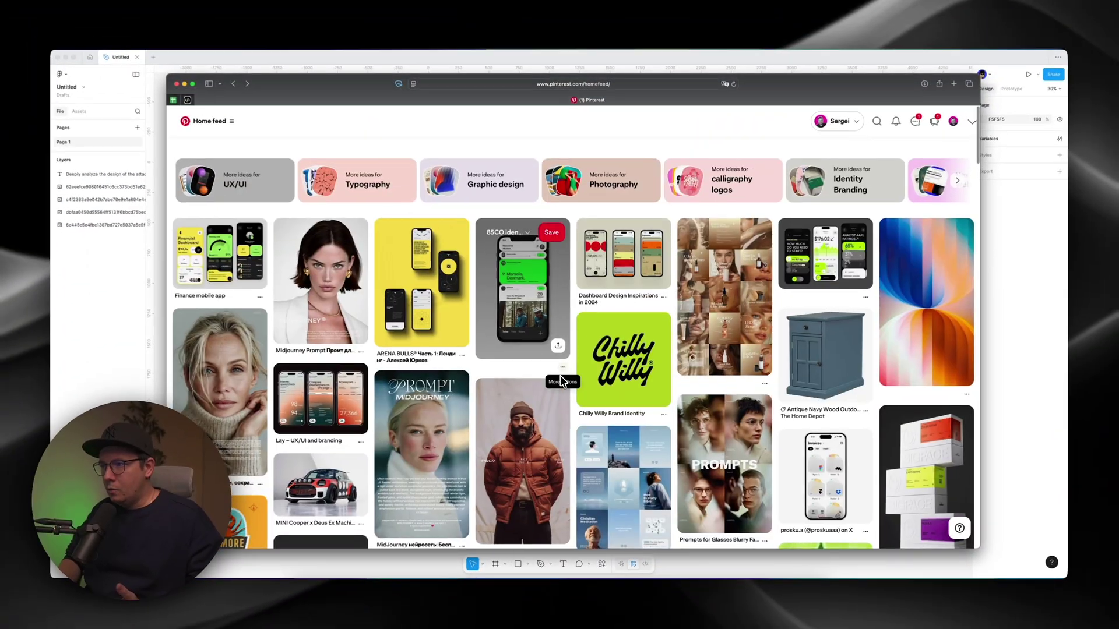
# Rerun the recent Pinterest search 'minimal green ui'.
pyautogui.scroll(-3, 561, 375)
pyautogui.scroll(3, 560, 375)
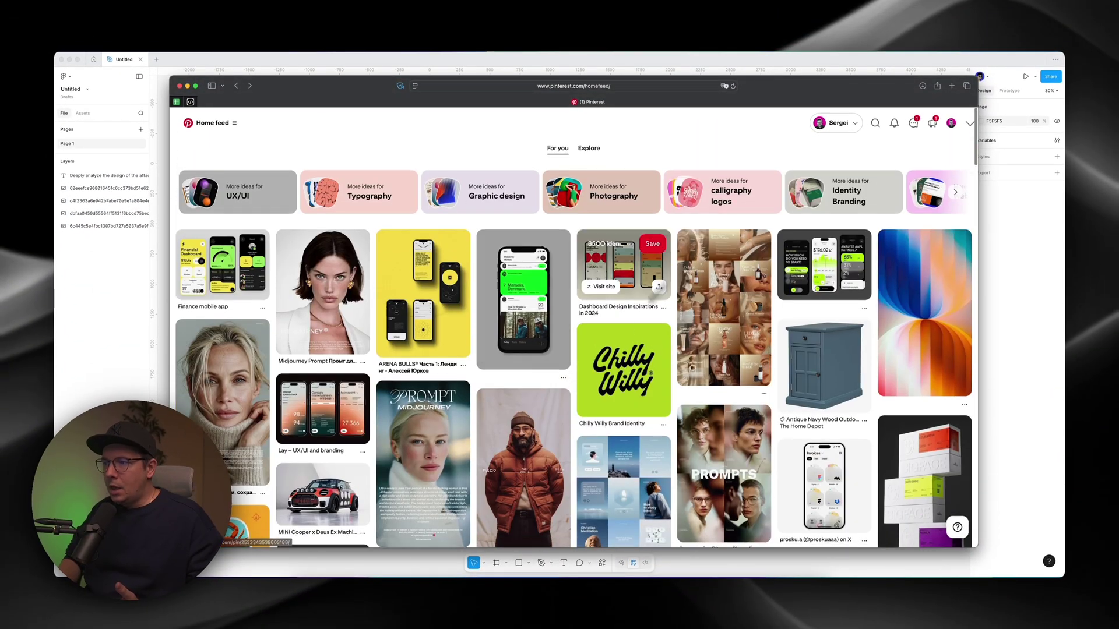
pyautogui.scroll(-3, 533, 430)
pyautogui.scroll(-5, 533, 436)
pyautogui.scroll(10, 641, 291)
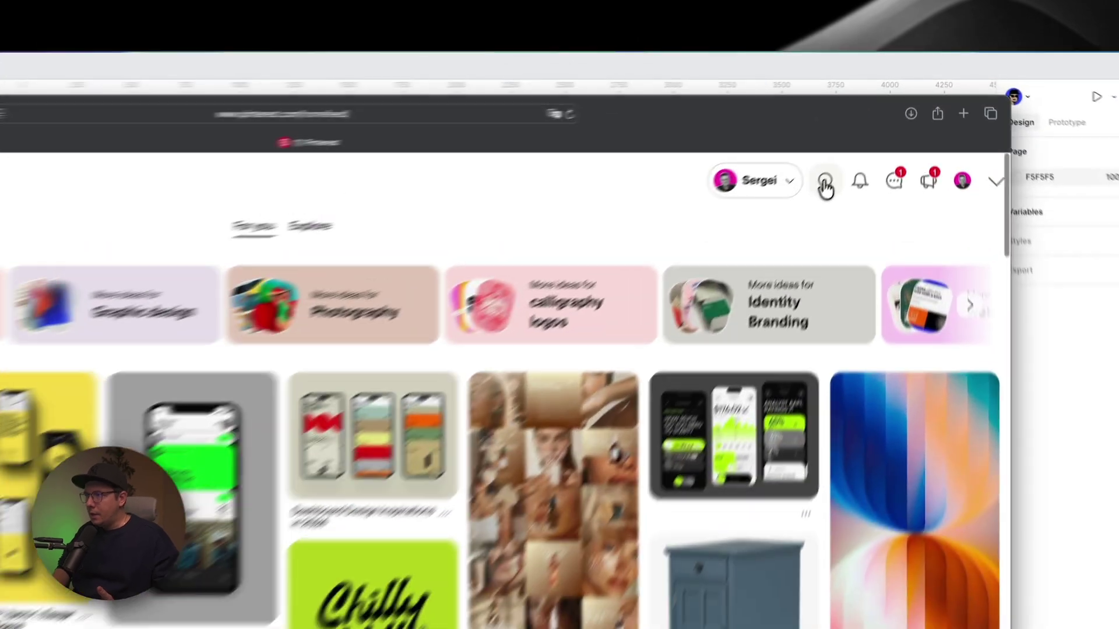
pyautogui.click(875, 123)
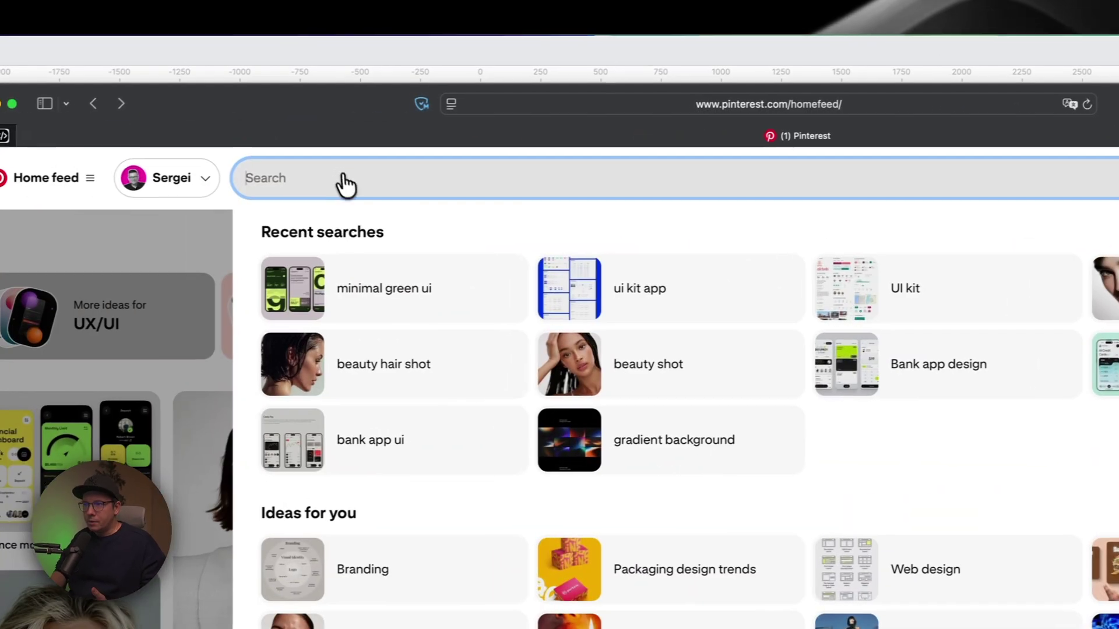
pyautogui.click(374, 291)
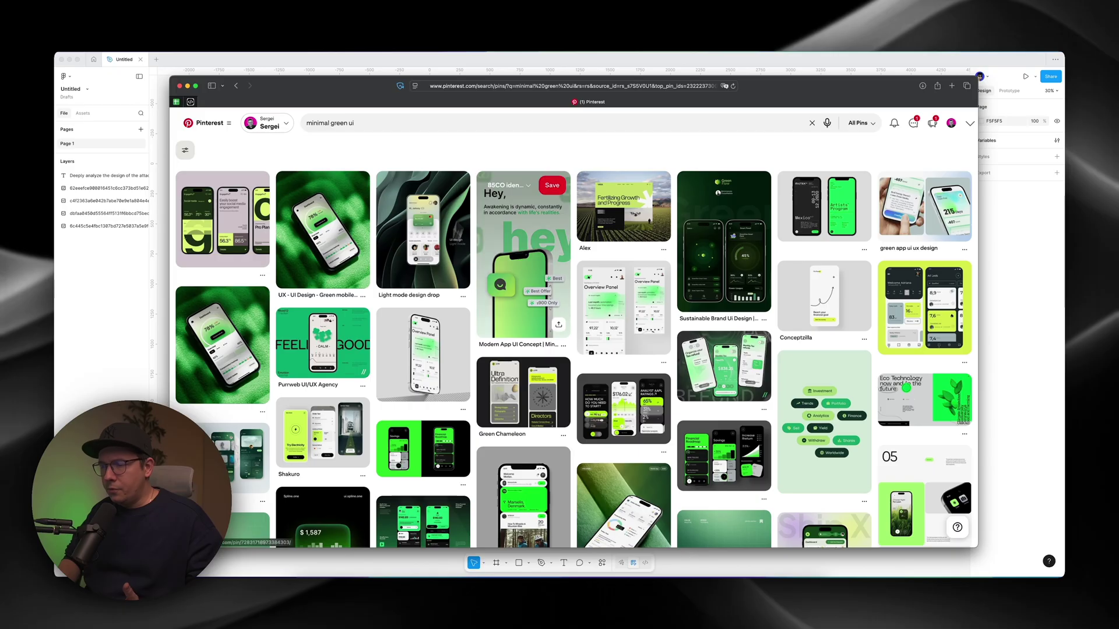
# Open the EngagePro mobile app pin, then the green dashboard pin's closeup.
pyautogui.scroll(-10, 505, 347)
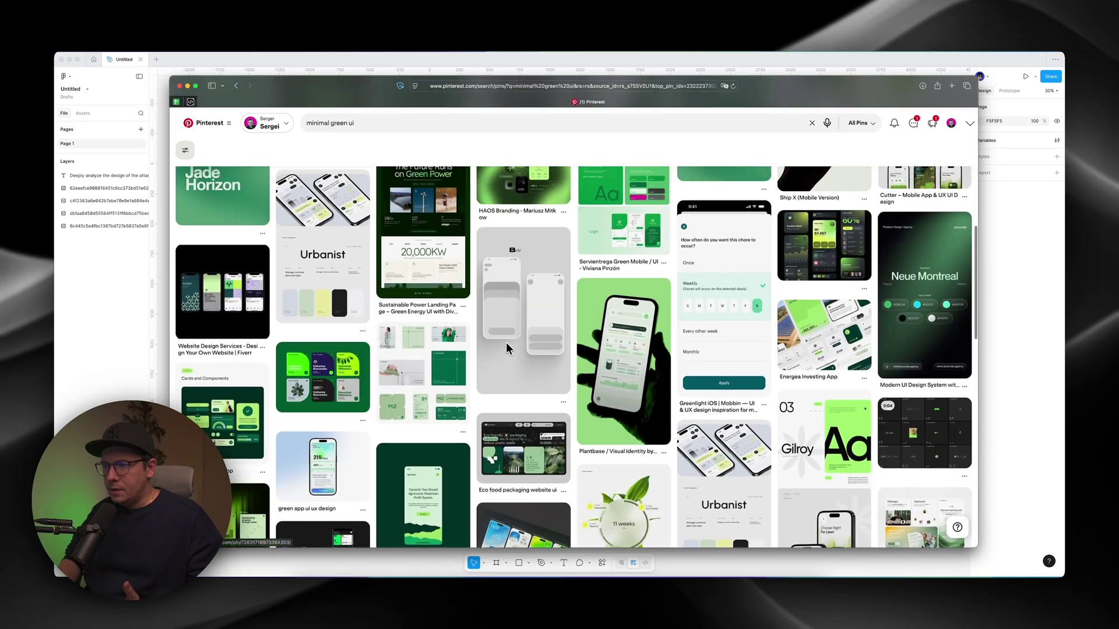
pyautogui.scroll(8, 506, 348)
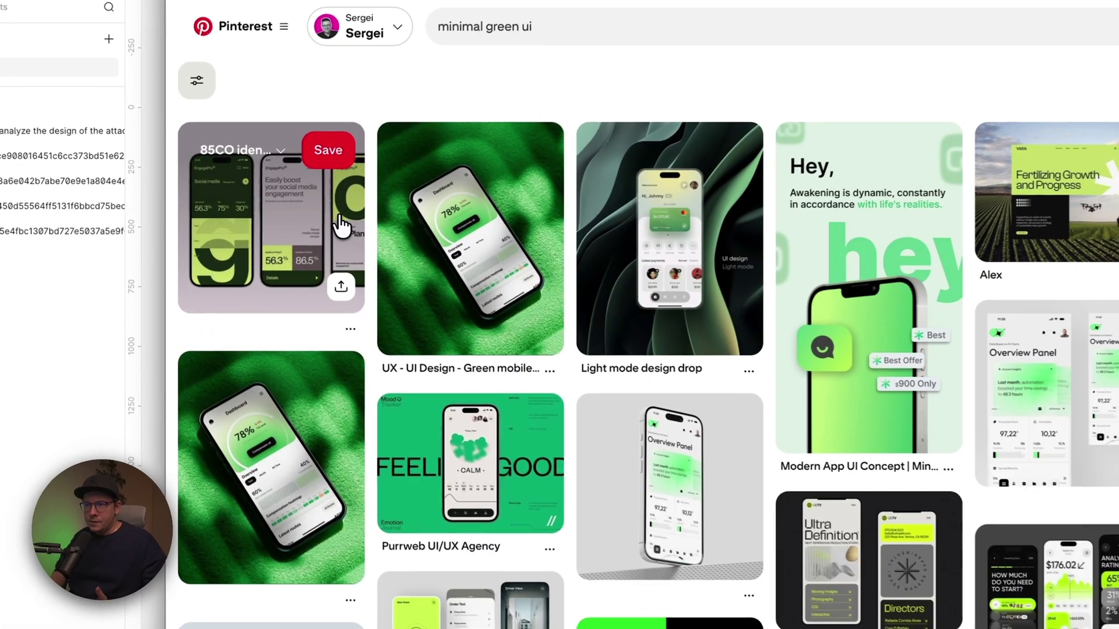
pyautogui.click(284, 236)
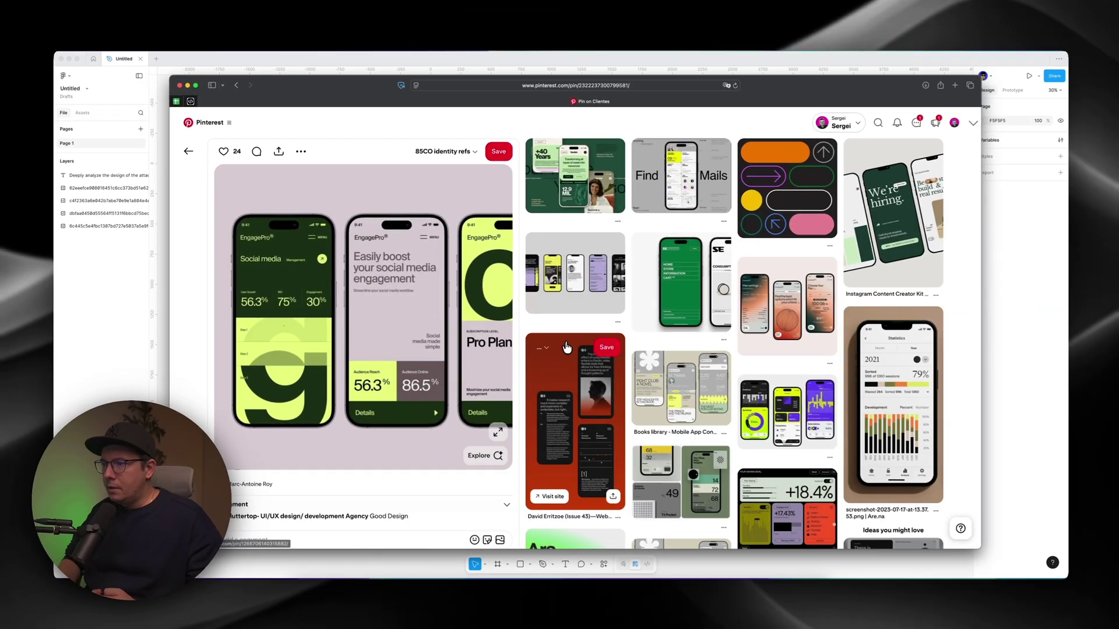
pyautogui.scroll(-2, 676, 356)
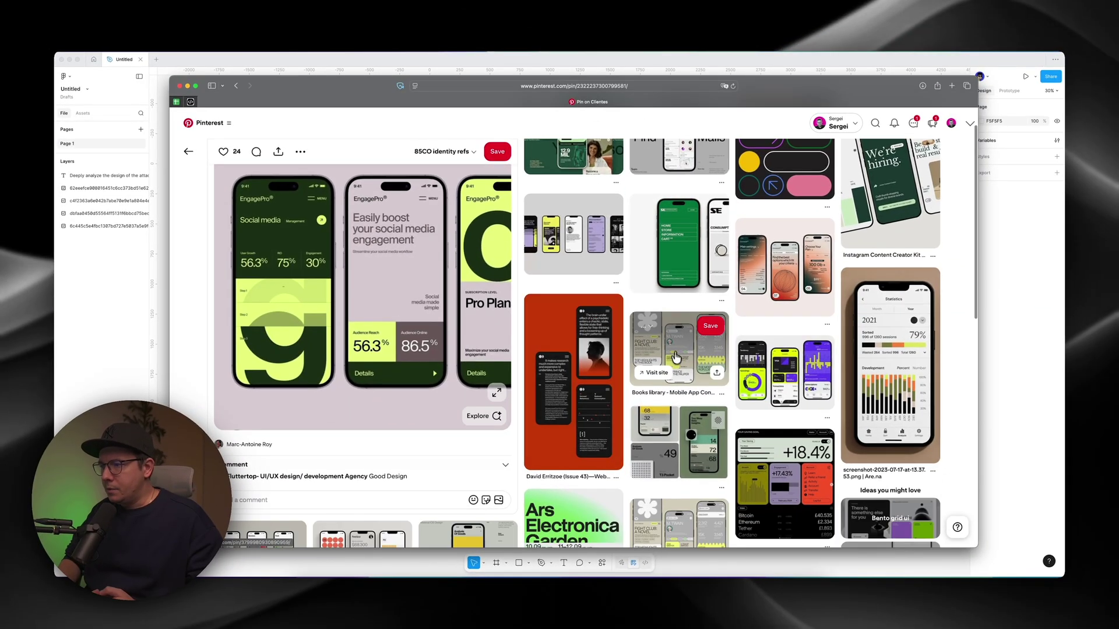
pyautogui.scroll(-3, 675, 356)
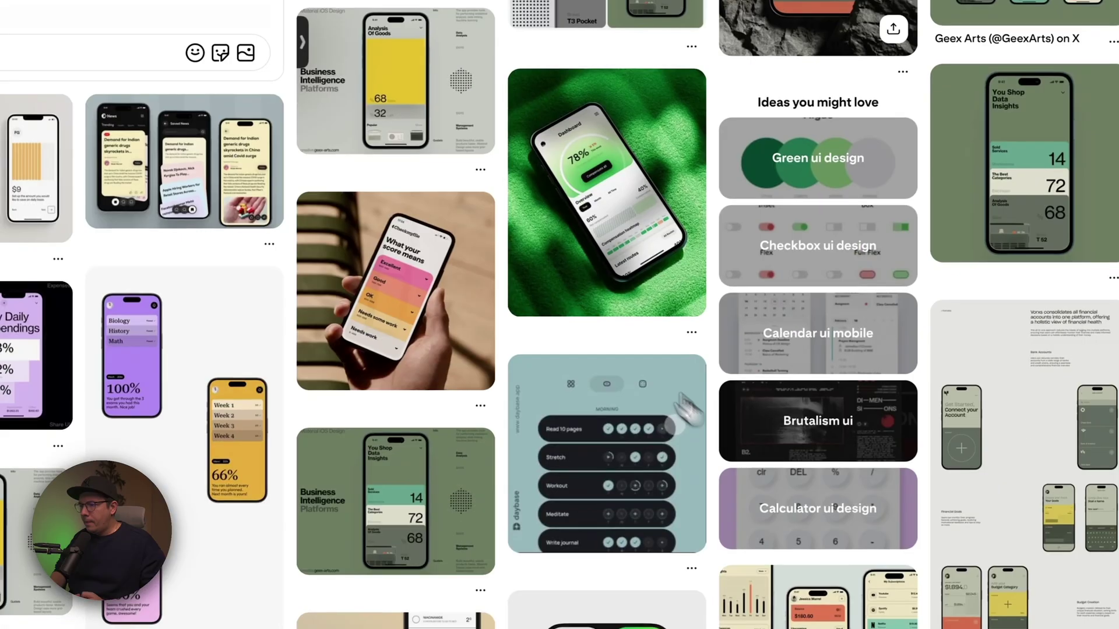
pyautogui.click(565, 225)
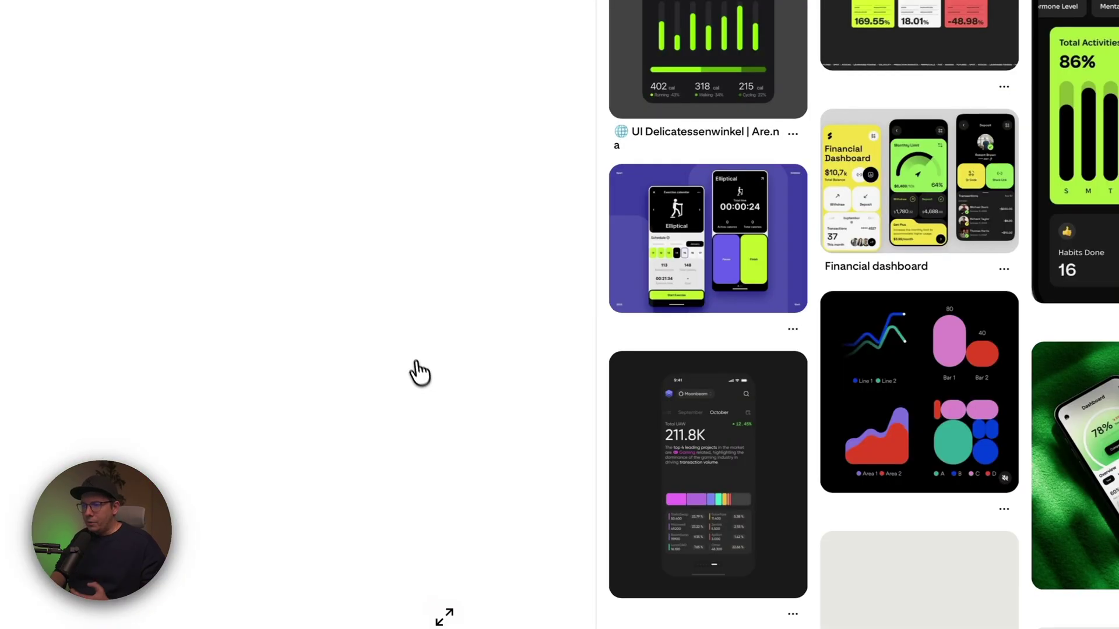
pyautogui.moveTo(765, 402)
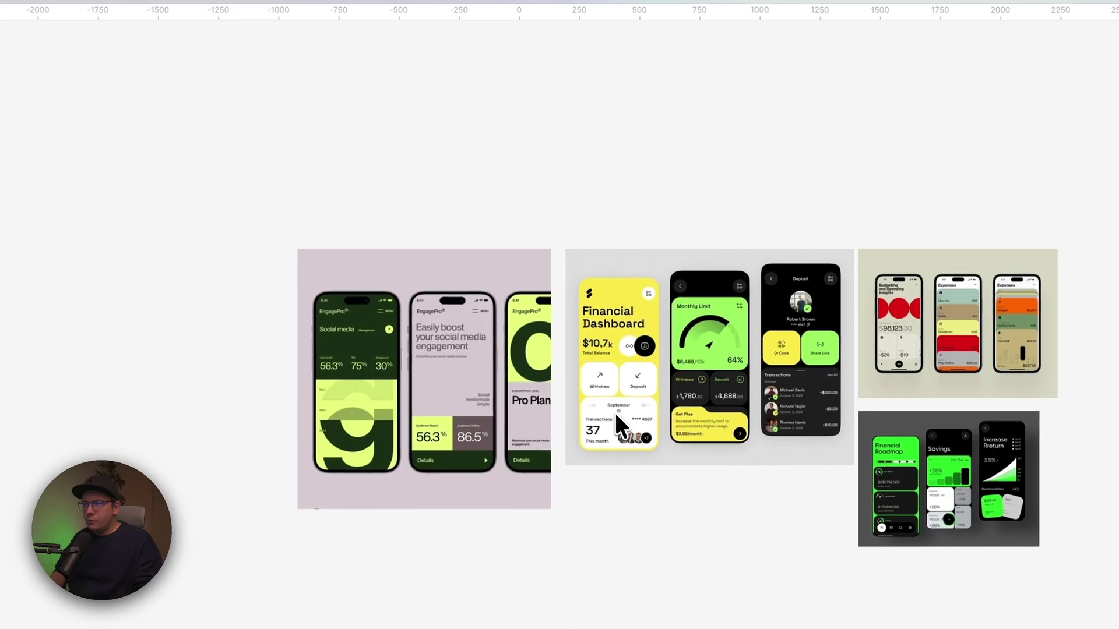
pyautogui.scroll(3, 722, 483)
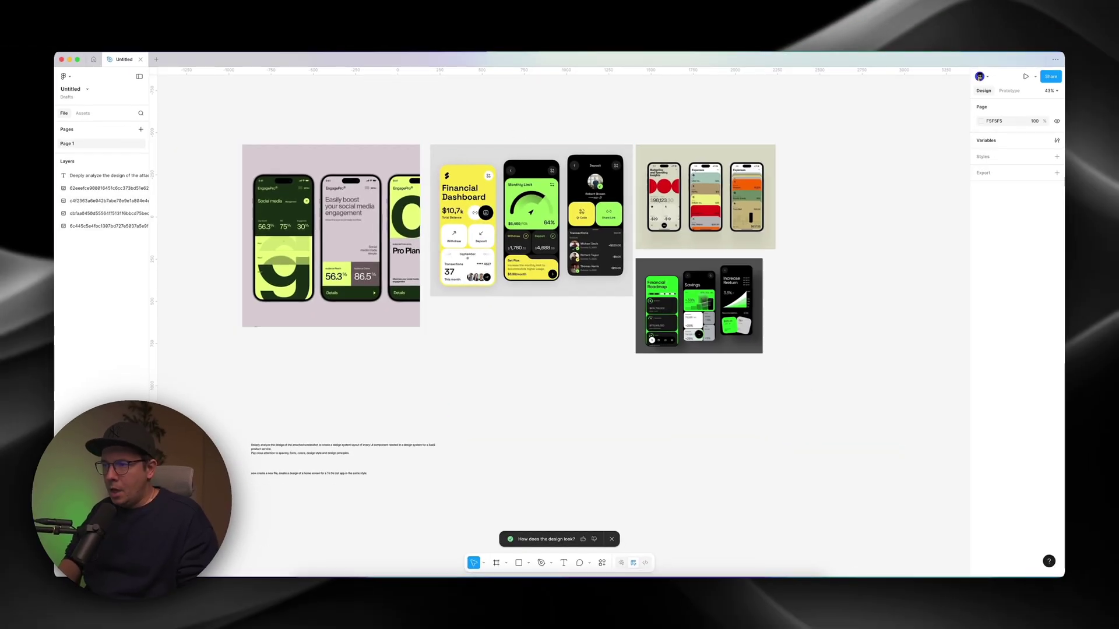
# Select the pink EngagePro mockup image on the canvas, then deselect it.
pyautogui.click(349, 259)
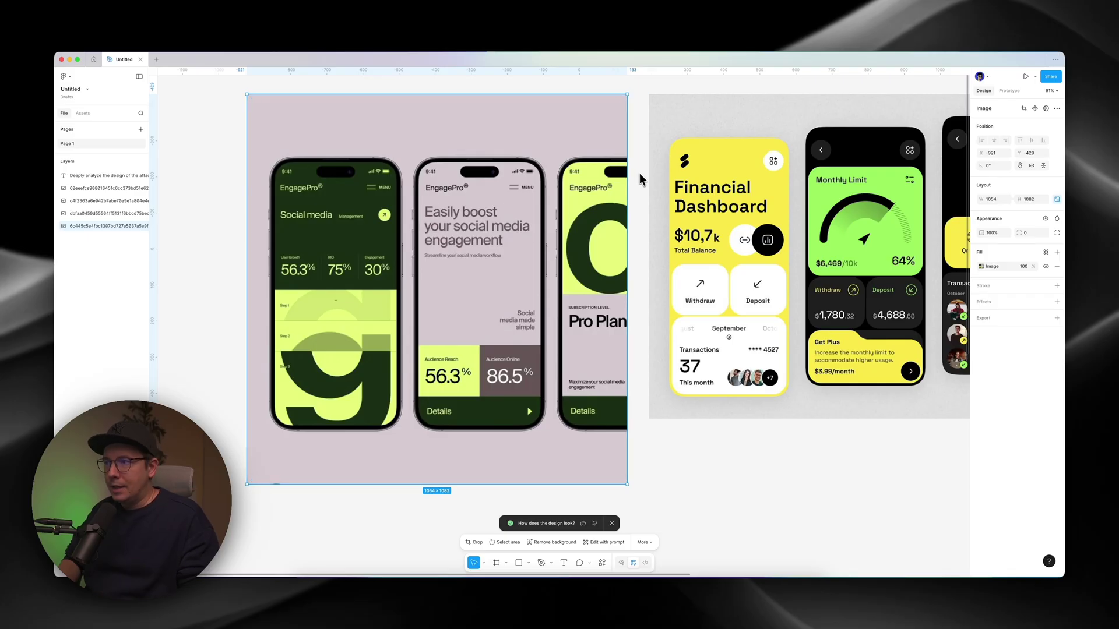
pyautogui.click(633, 276)
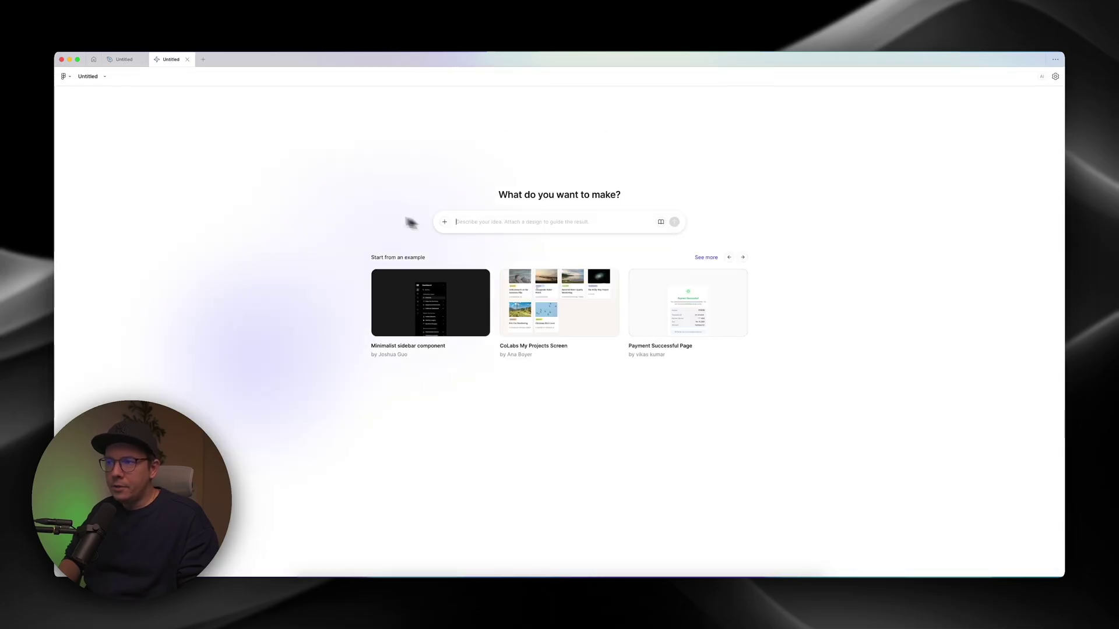
# Attach the downloaded EngagePro reference screenshot to the Figma Make prompt.
pyautogui.click(120, 60)
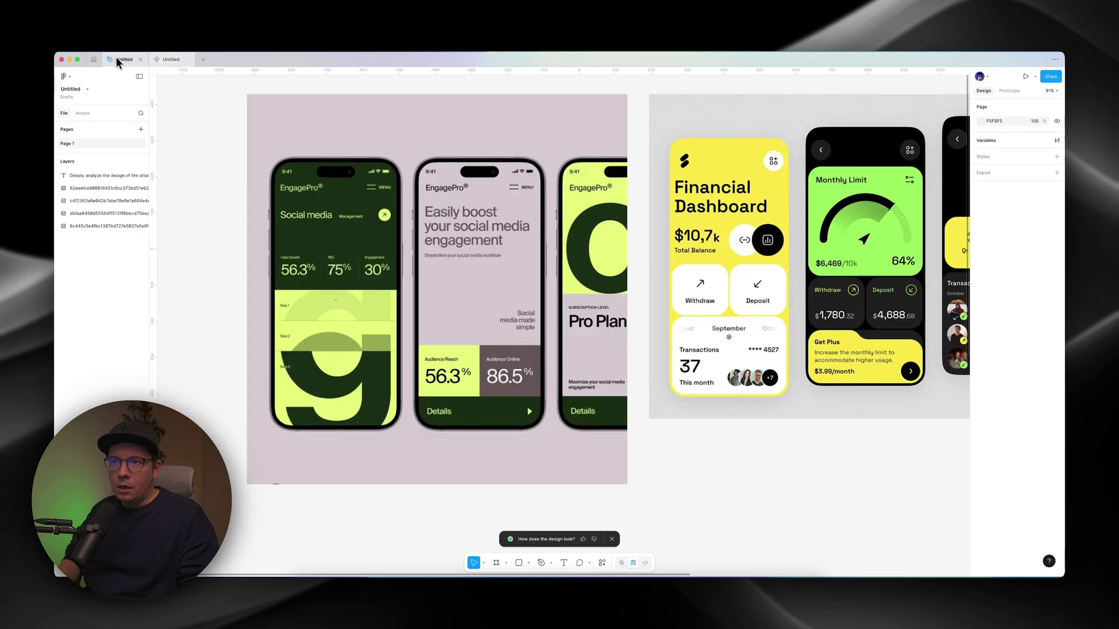
pyautogui.click(461, 243)
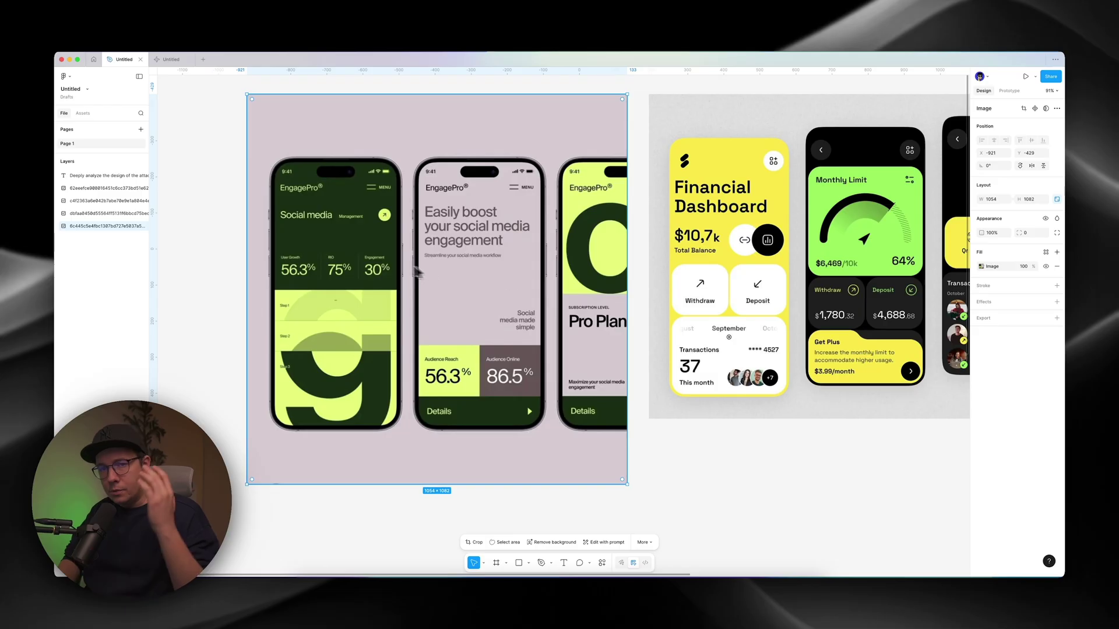
pyautogui.click(602, 562)
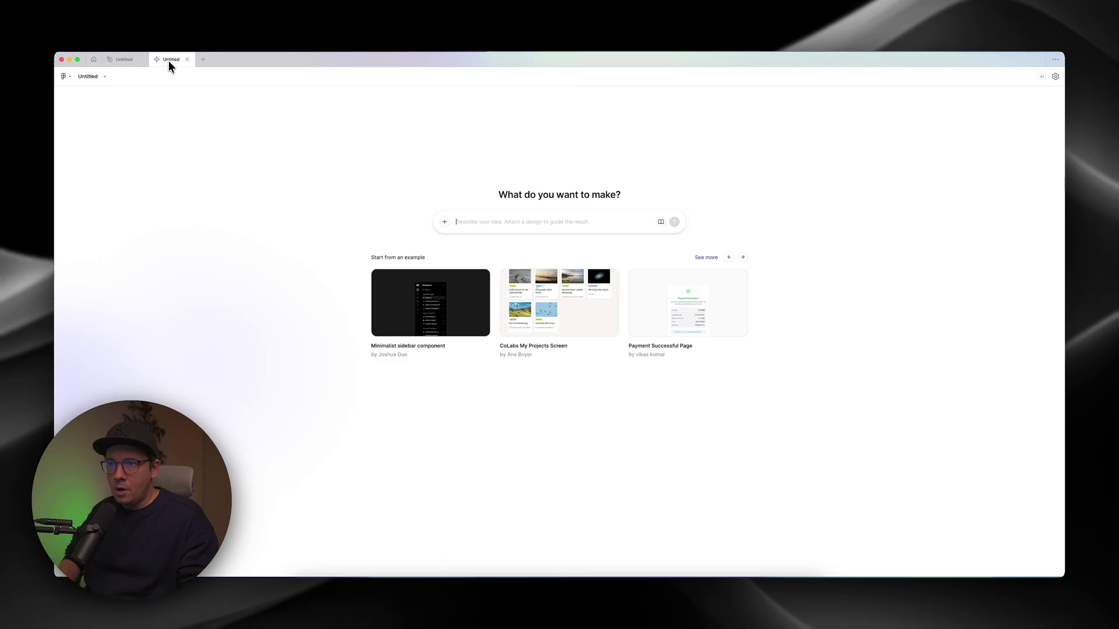
pyautogui.click(781, 590)
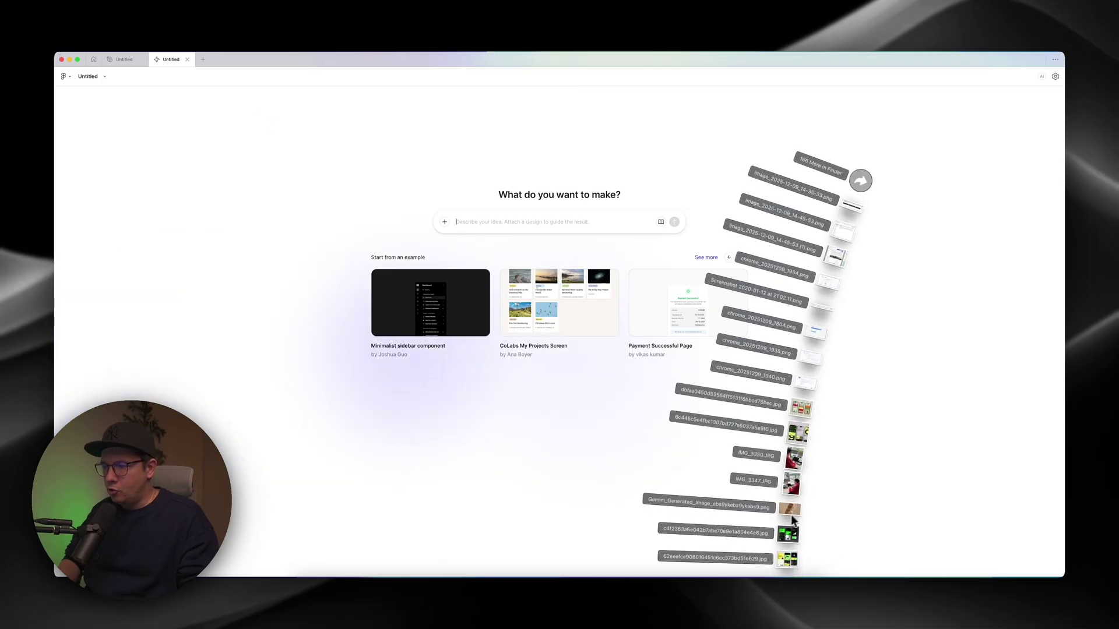
pyautogui.moveTo(800, 441); pyautogui.dragTo(475, 229)
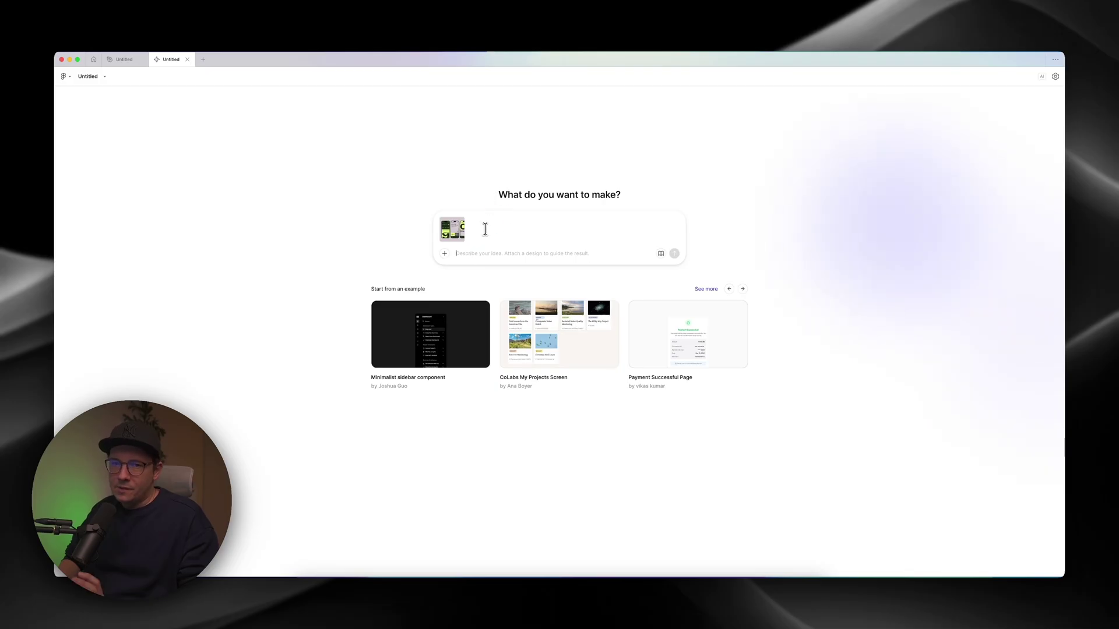
pyautogui.moveTo(469, 230)
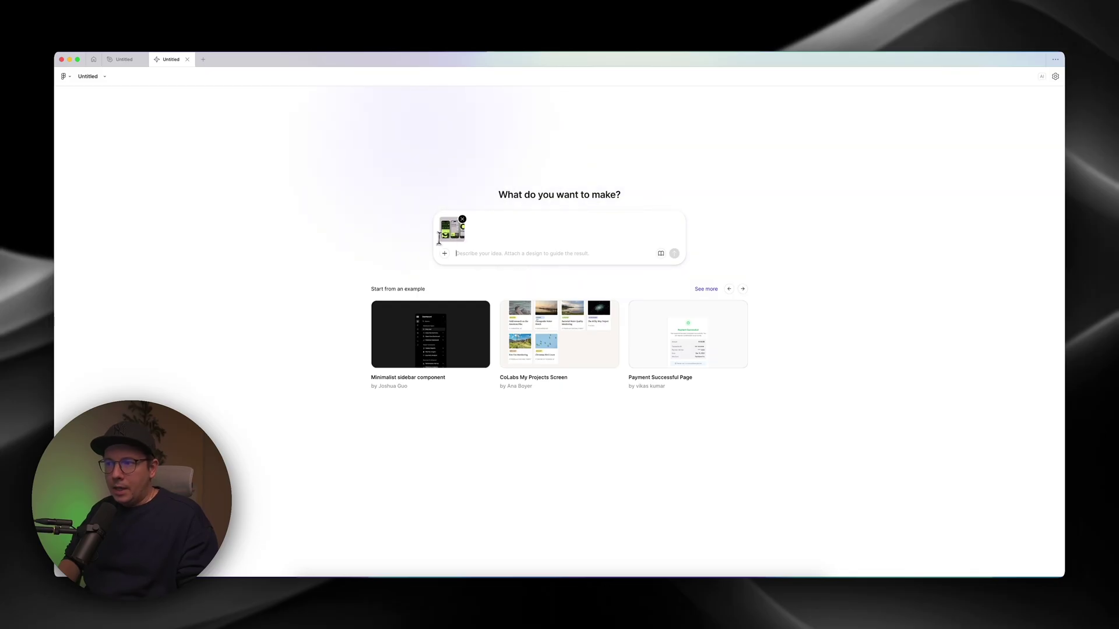
# Copy the full design-system prompt text from the text layer in the design file.
pyautogui.click(124, 58)
pyautogui.scroll(-10, 408, 338)
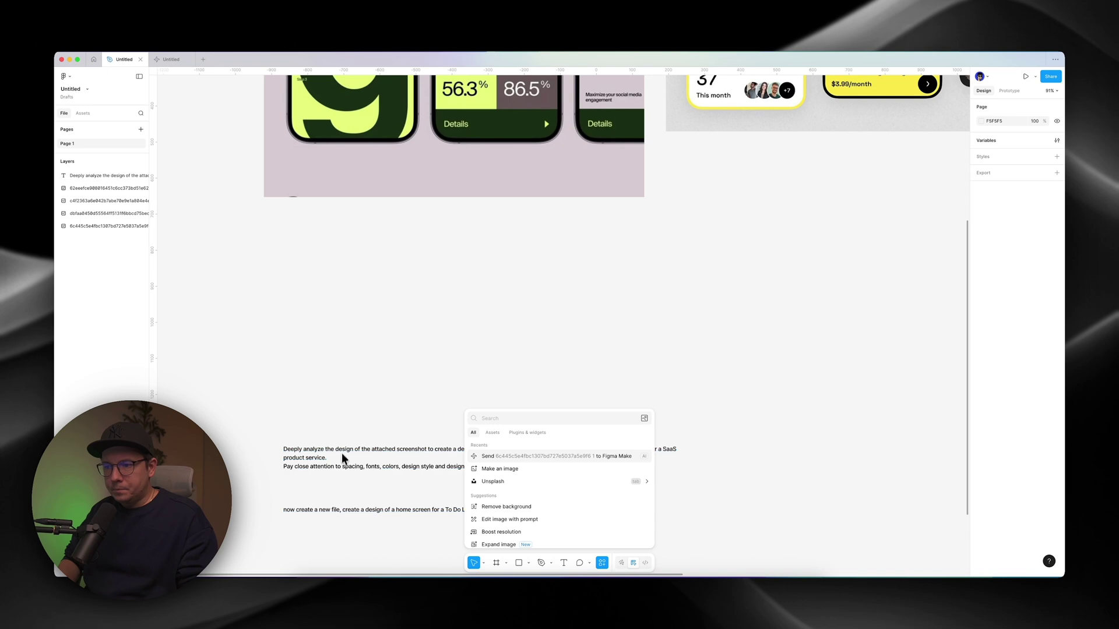
pyautogui.press('Escape')
pyautogui.click(312, 462)
pyautogui.press('Return')
pyautogui.click(493, 460)
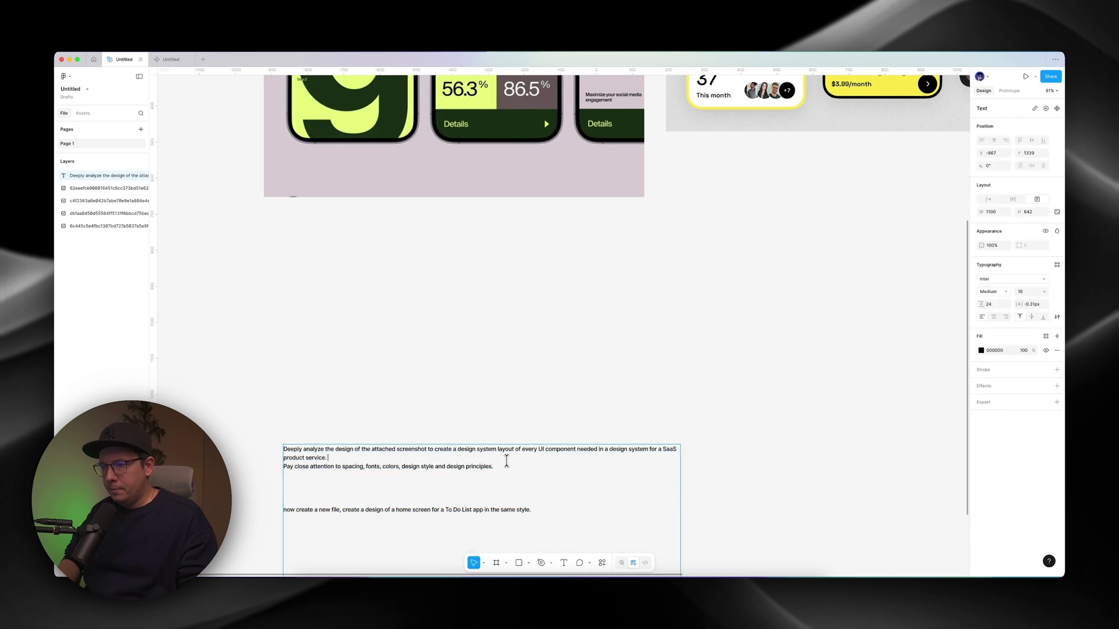
pyautogui.moveTo(485, 470); pyautogui.dragTo(278, 423)
pyautogui.press('super+c')
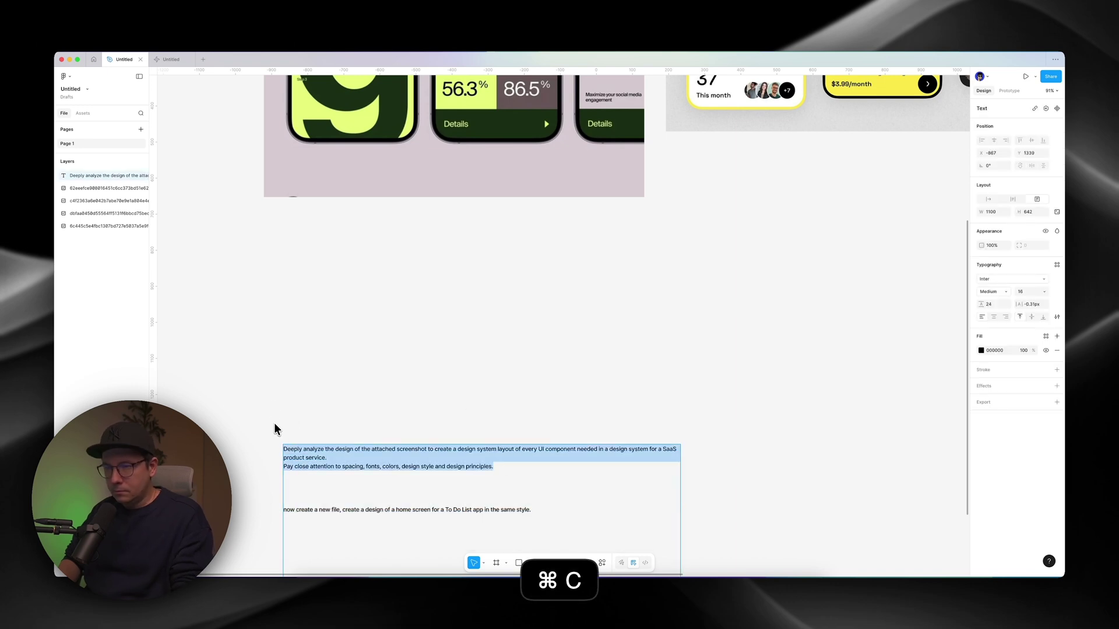
# Paste the design-system prompt into Figma Make and submit it.
pyautogui.click(169, 59)
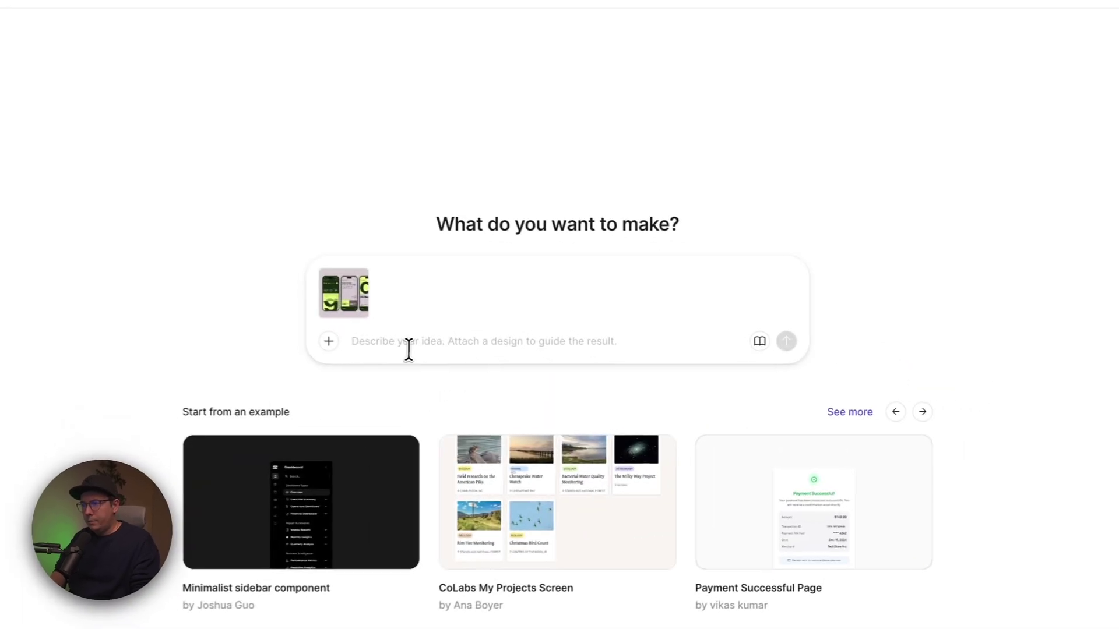
pyautogui.press('super+v')
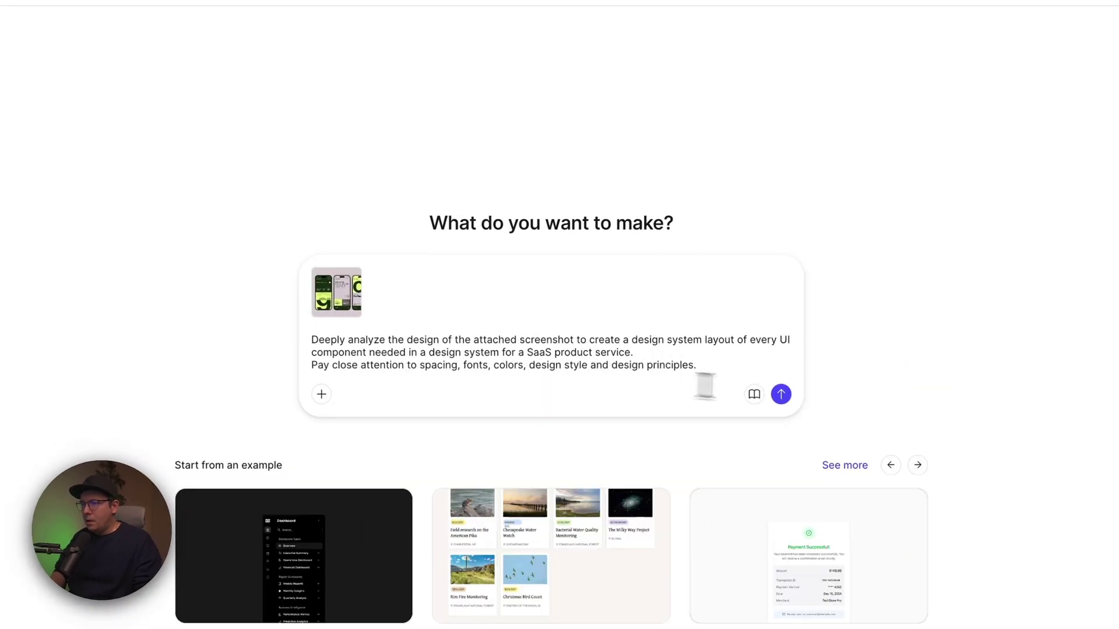
pyautogui.click(782, 394)
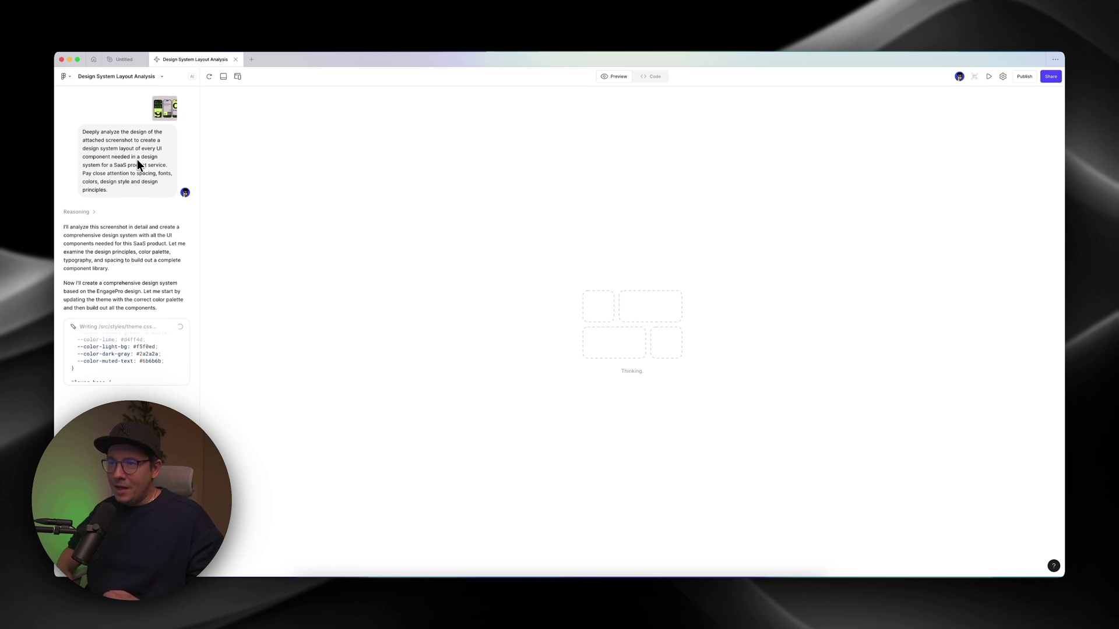
# Switch to the Code view to watch the design-system files being written.
pyautogui.click(651, 79)
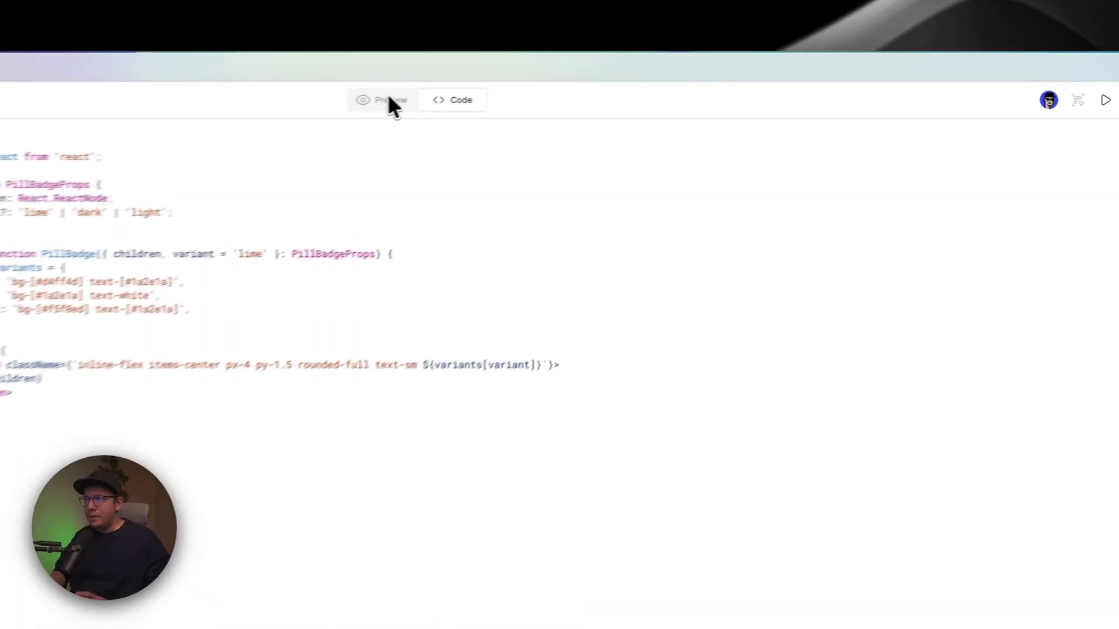
# Return to the live Preview and check the Publish options without publishing.
pyautogui.click(388, 103)
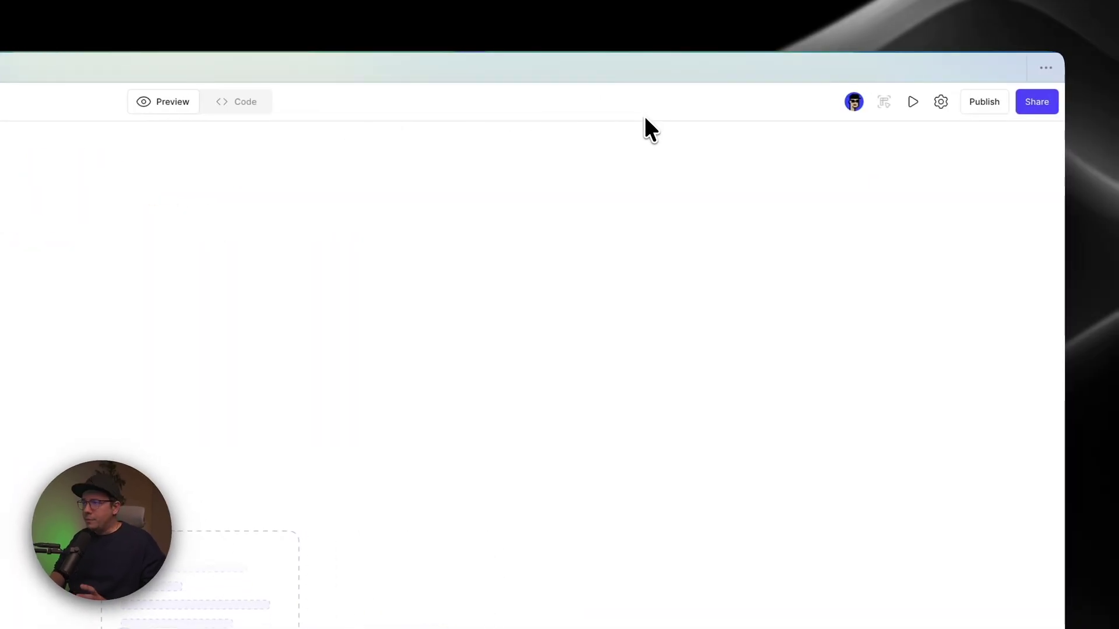
pyautogui.click(986, 104)
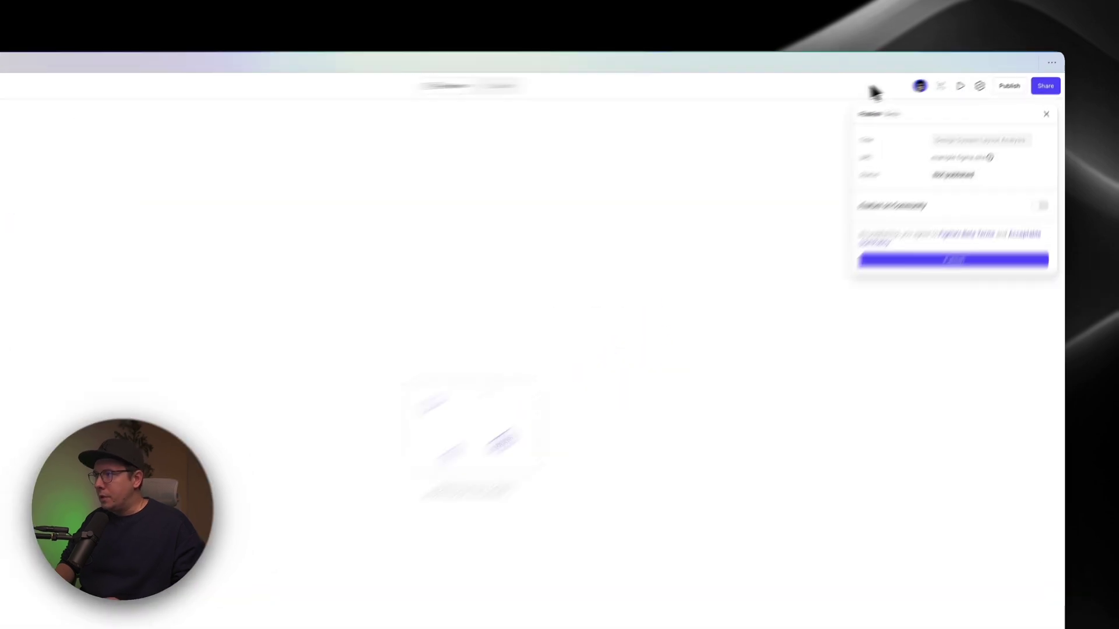
pyautogui.click(874, 90)
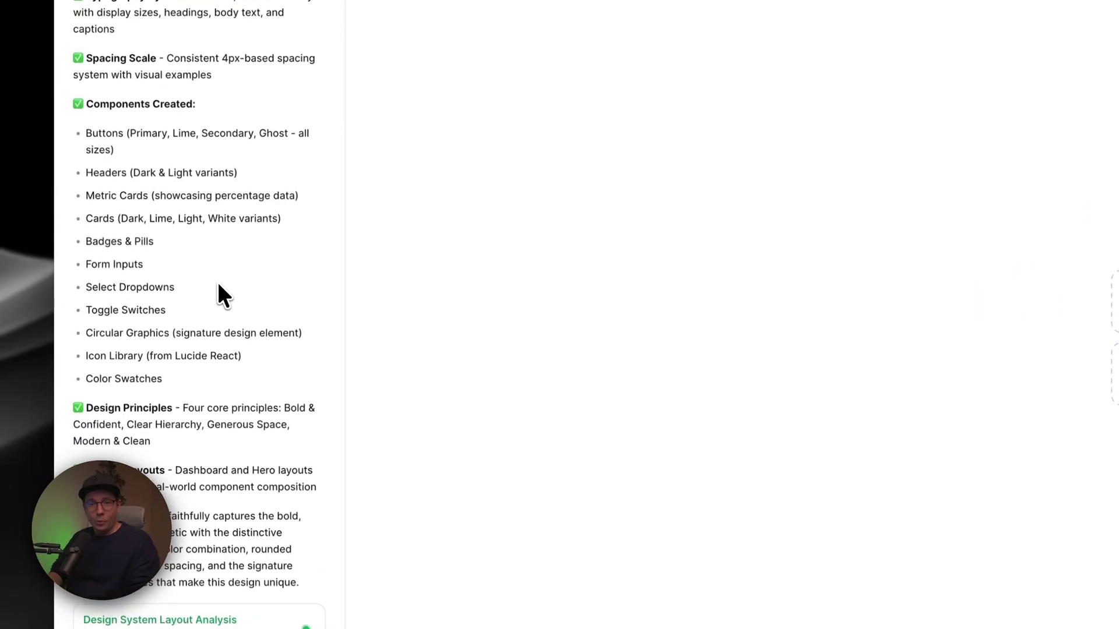
# Scroll the chat panel to read the finished Version 1 summary.
pyautogui.scroll(5, 135, 296)
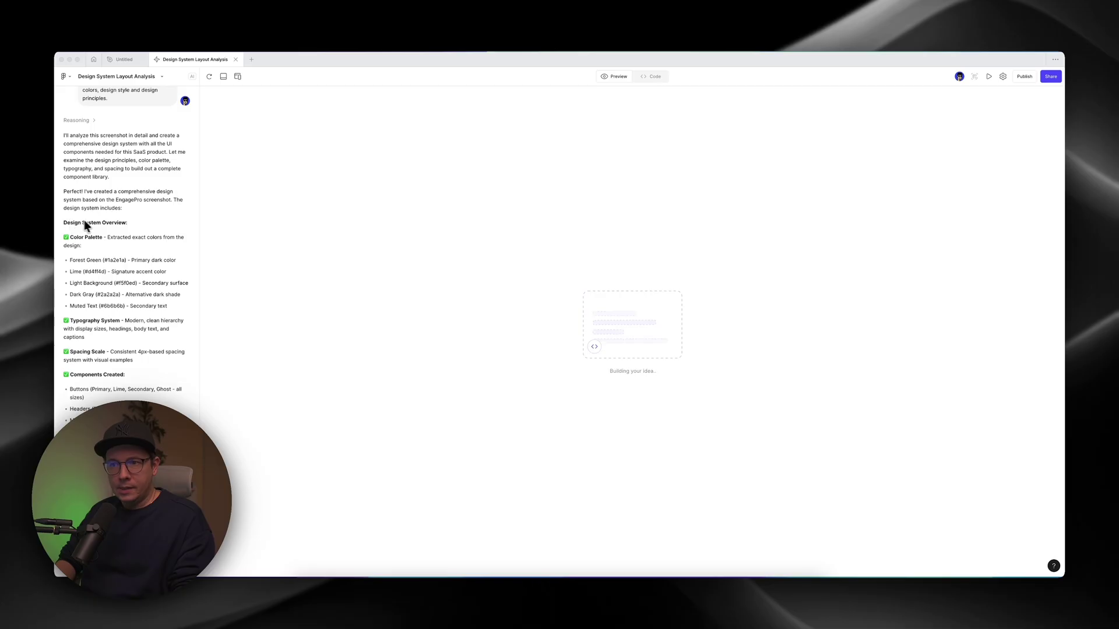
pyautogui.scroll(-6, 117, 296)
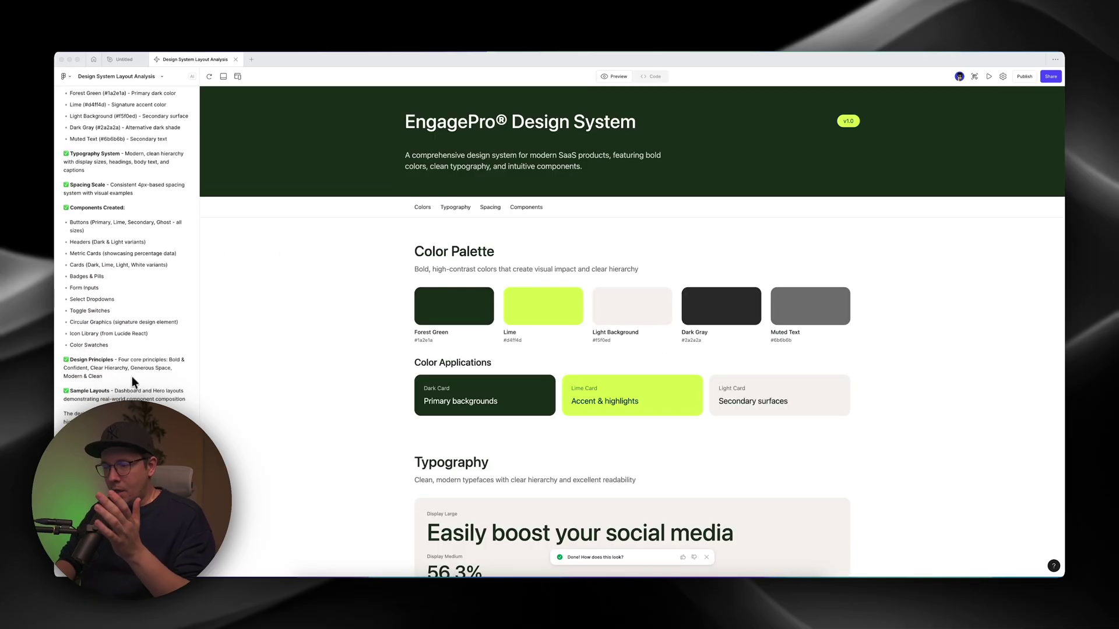
pyautogui.scroll(-2, 488, 332)
pyautogui.scroll(2, 488, 332)
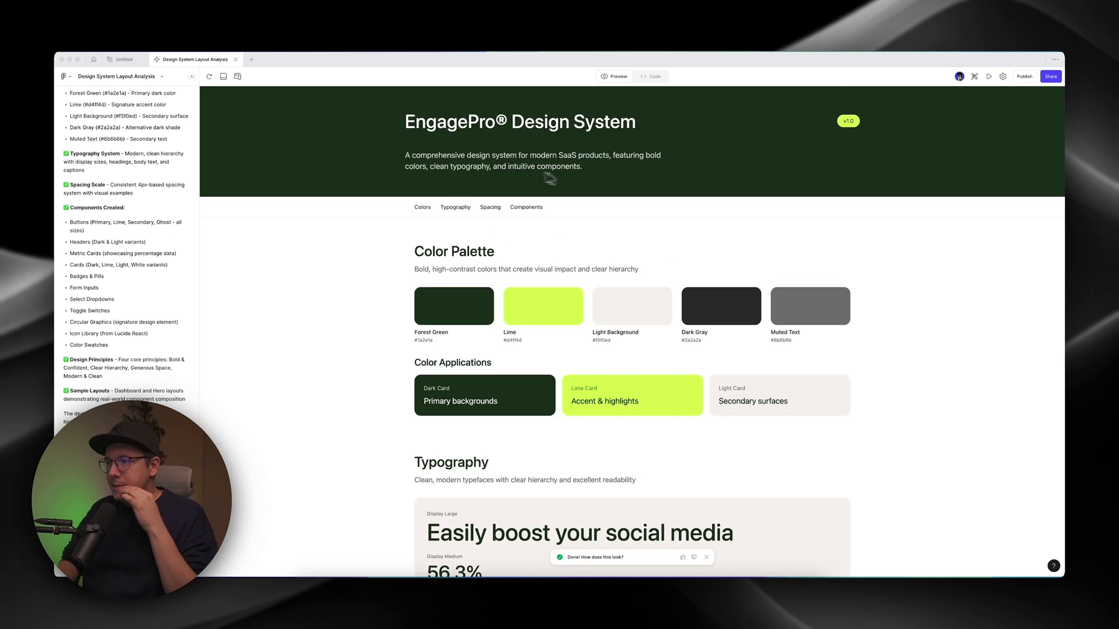
pyautogui.scroll(-1, 643, 323)
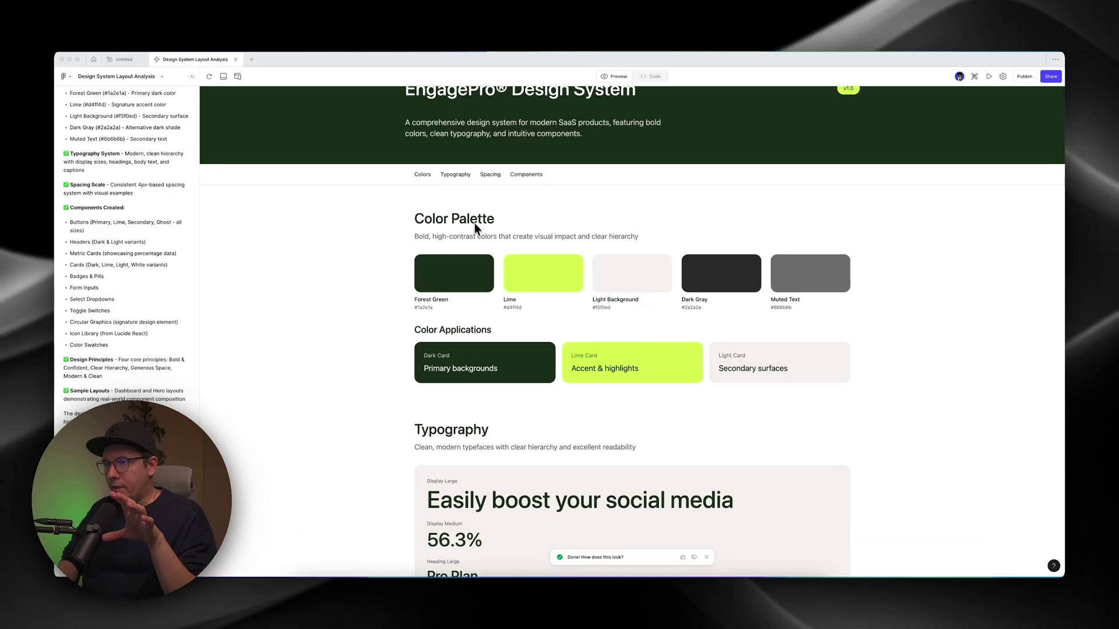
pyautogui.scroll(-2, 414, 258)
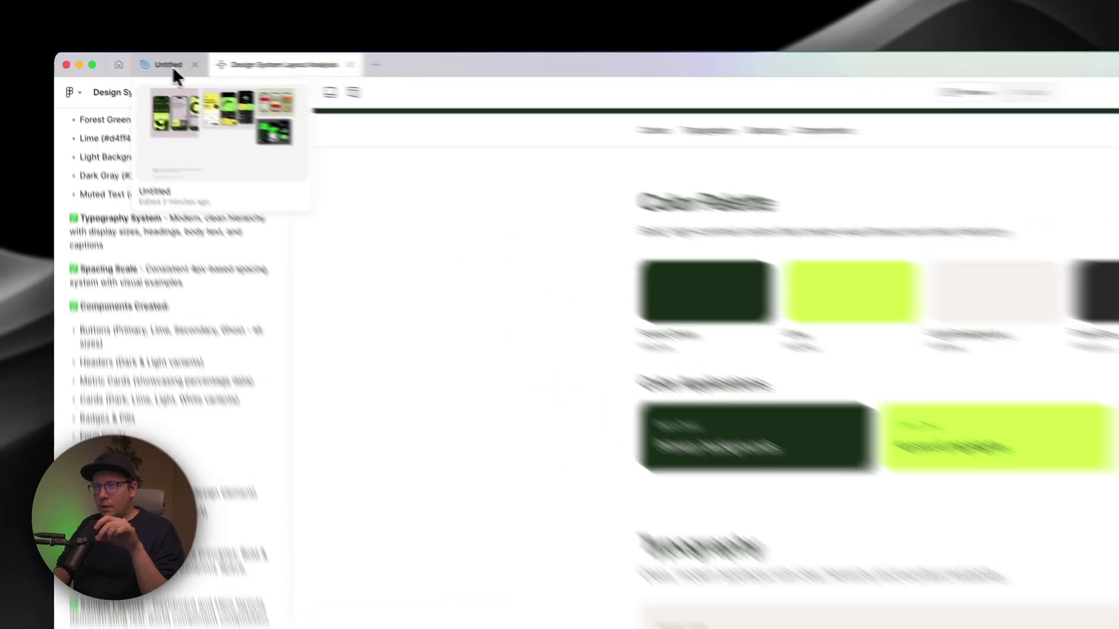
pyautogui.click(123, 59)
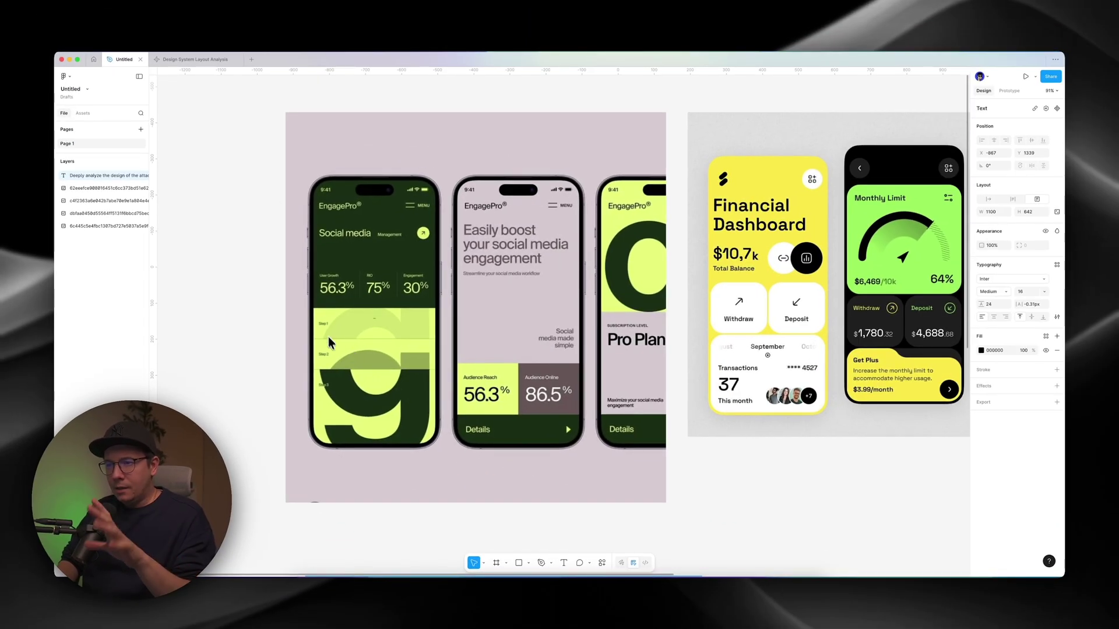
pyautogui.click(182, 59)
pyautogui.click(191, 65)
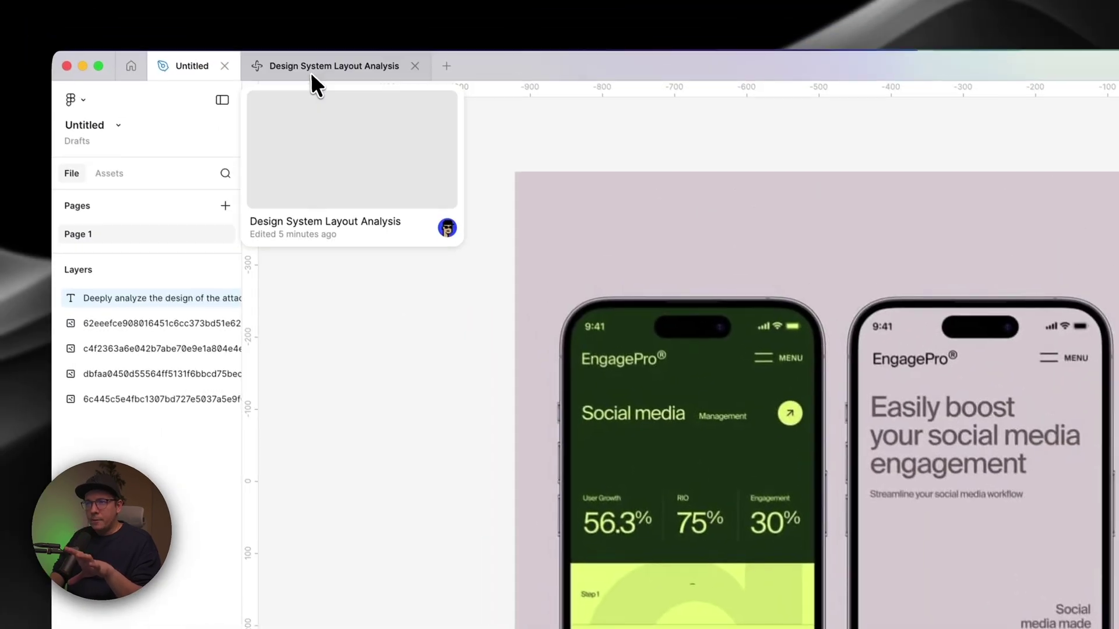
pyautogui.click(311, 72)
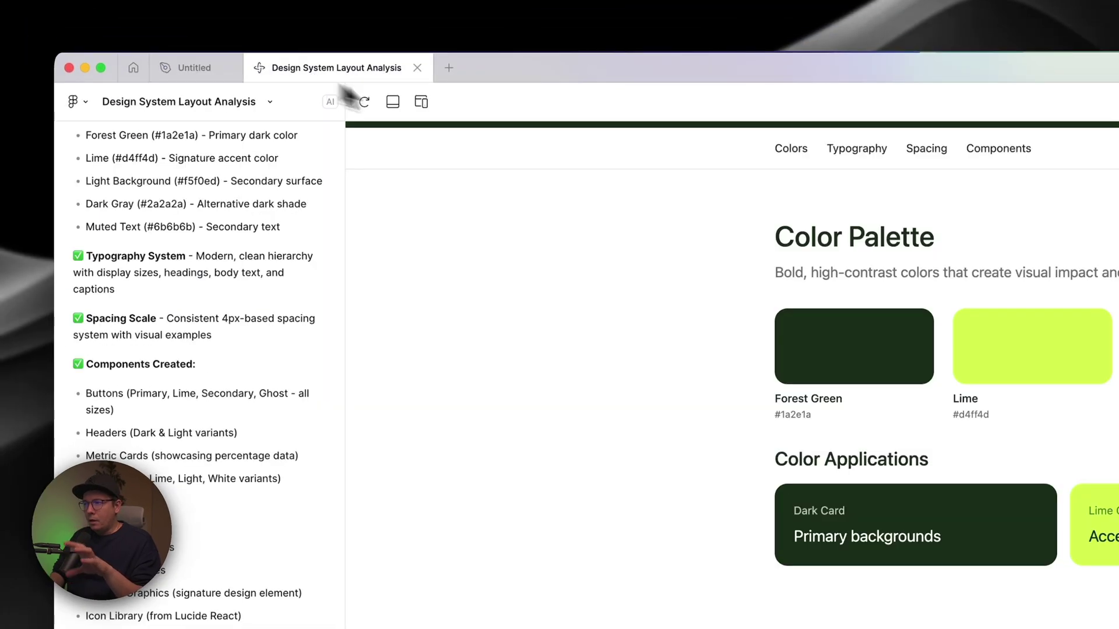
pyautogui.scroll(2, 627, 294)
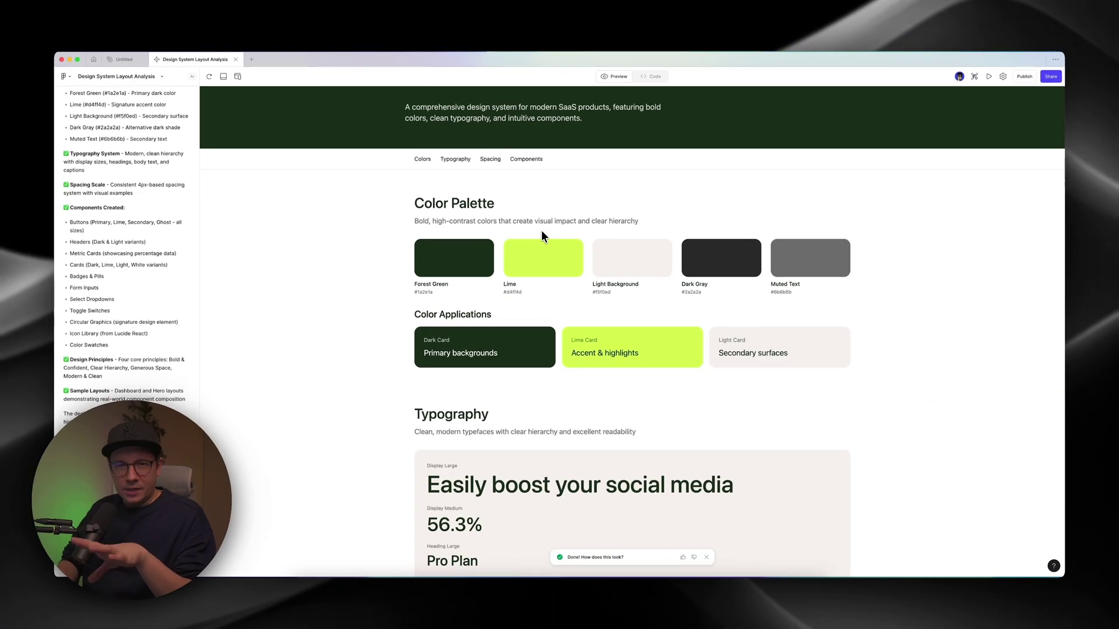
pyautogui.scroll(-3, 636, 321)
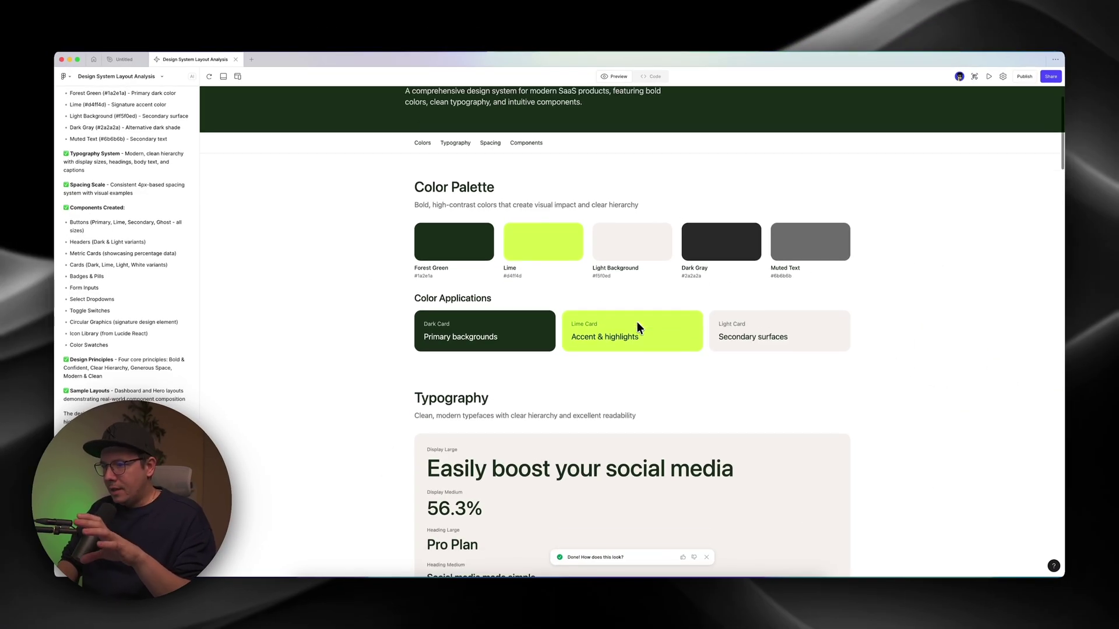
pyautogui.scroll(-3, 636, 324)
pyautogui.scroll(-2, 513, 271)
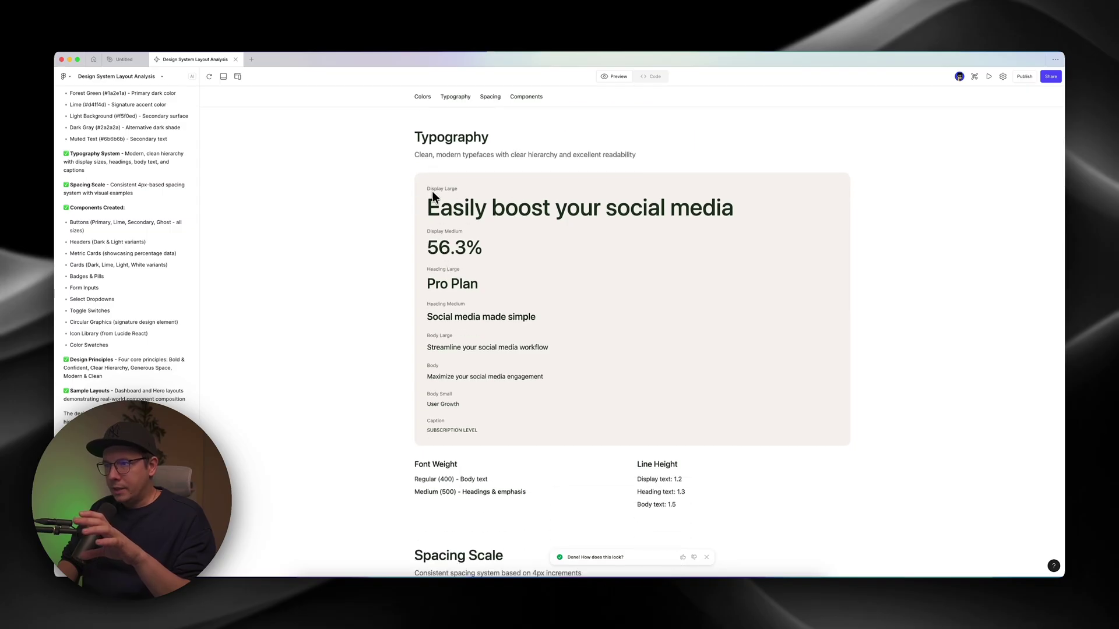
pyautogui.scroll(-2, 453, 335)
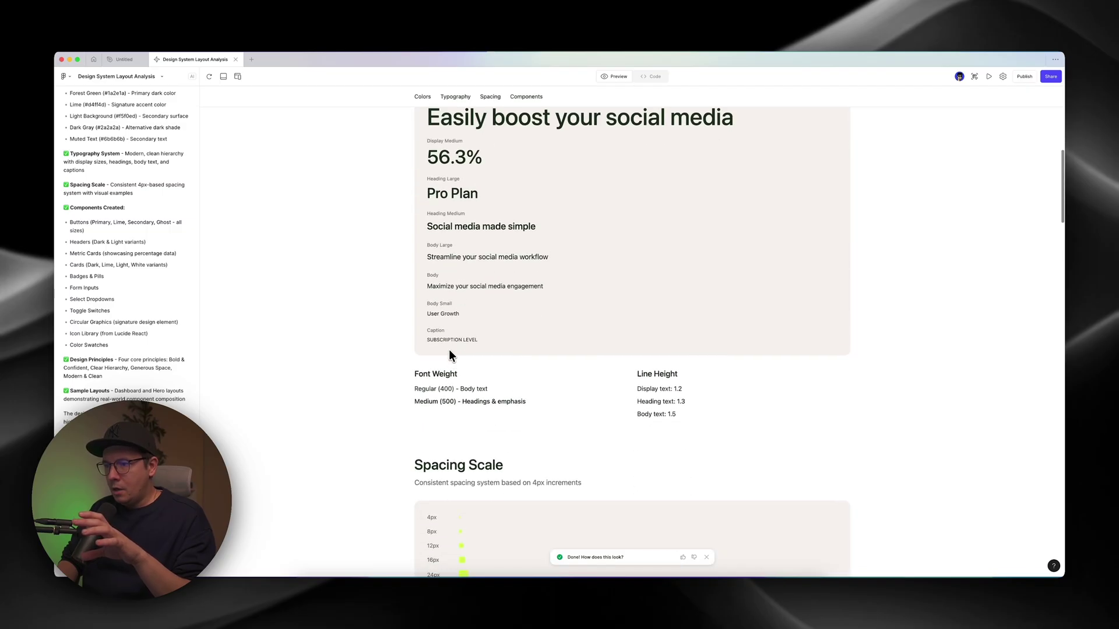
pyautogui.scroll(-3, 466, 395)
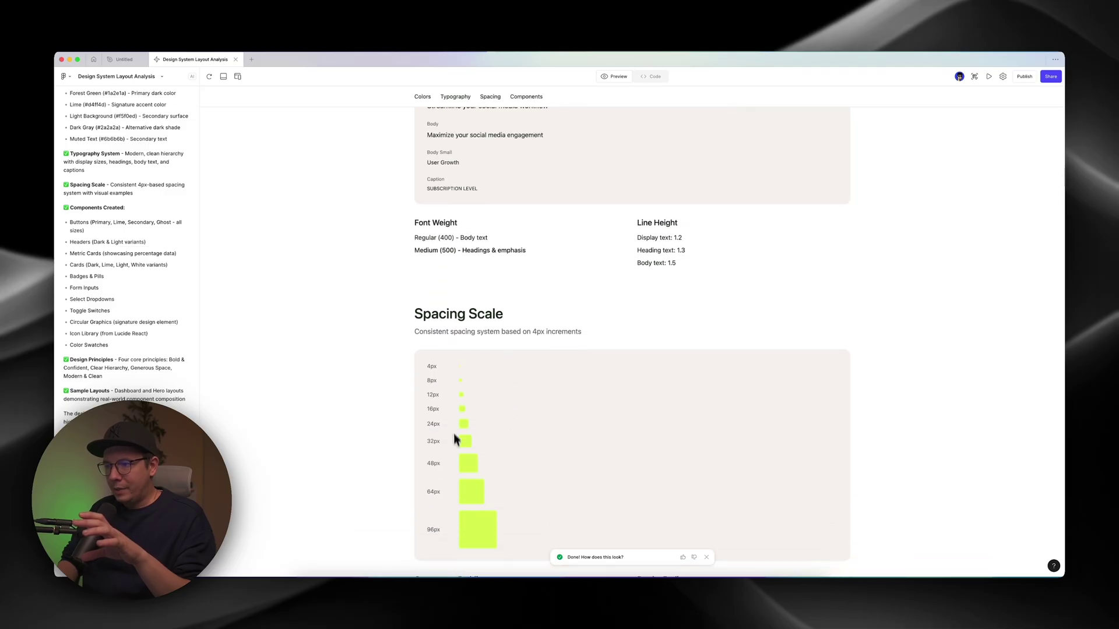
pyautogui.scroll(-7, 456, 440)
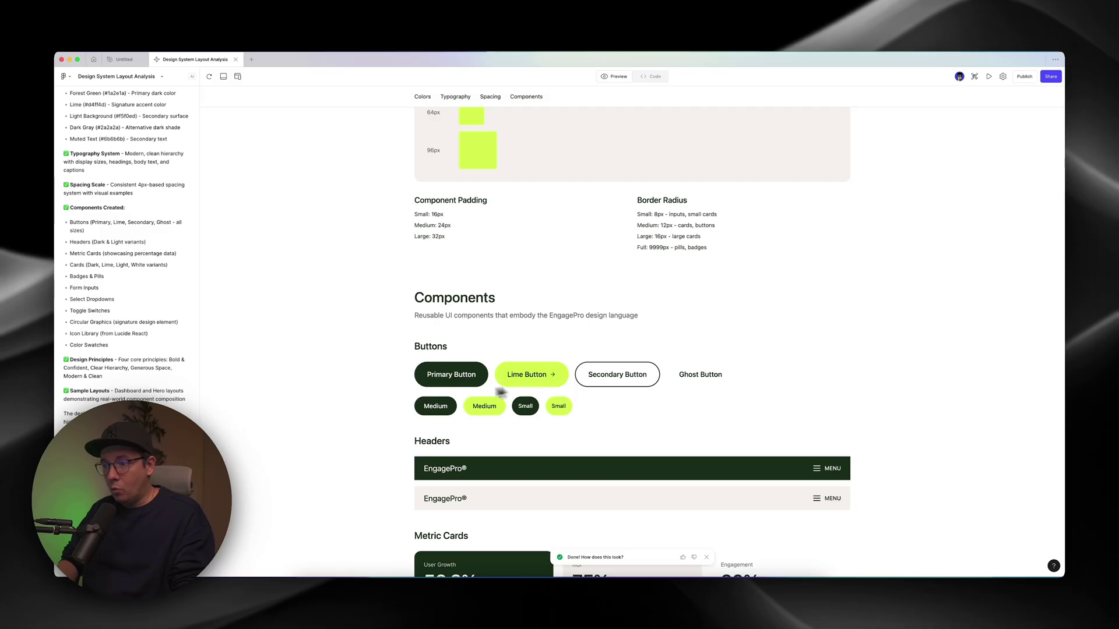
pyautogui.scroll(-1, 565, 402)
pyautogui.scroll(-2, 565, 402)
pyautogui.scroll(-4, 531, 307)
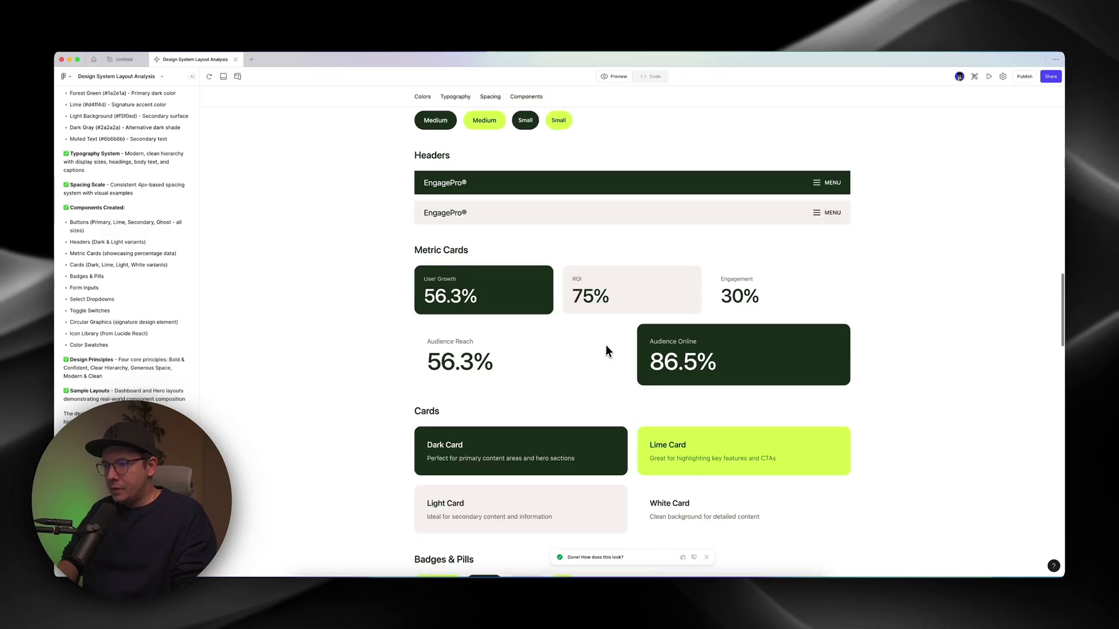
pyautogui.scroll(-5, 534, 325)
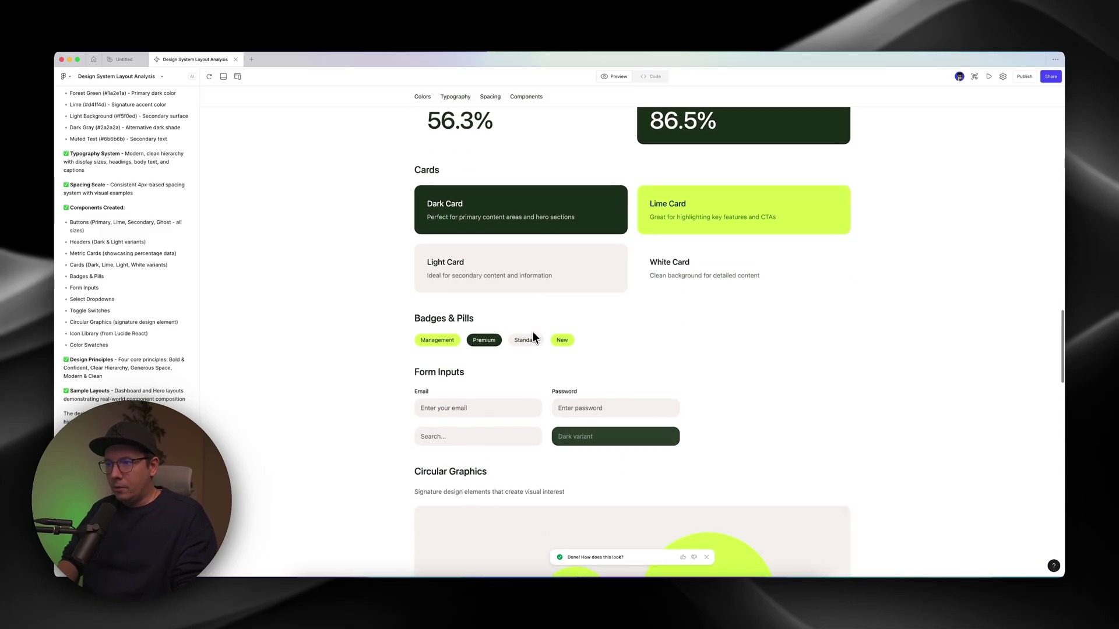
pyautogui.scroll(-2, 576, 331)
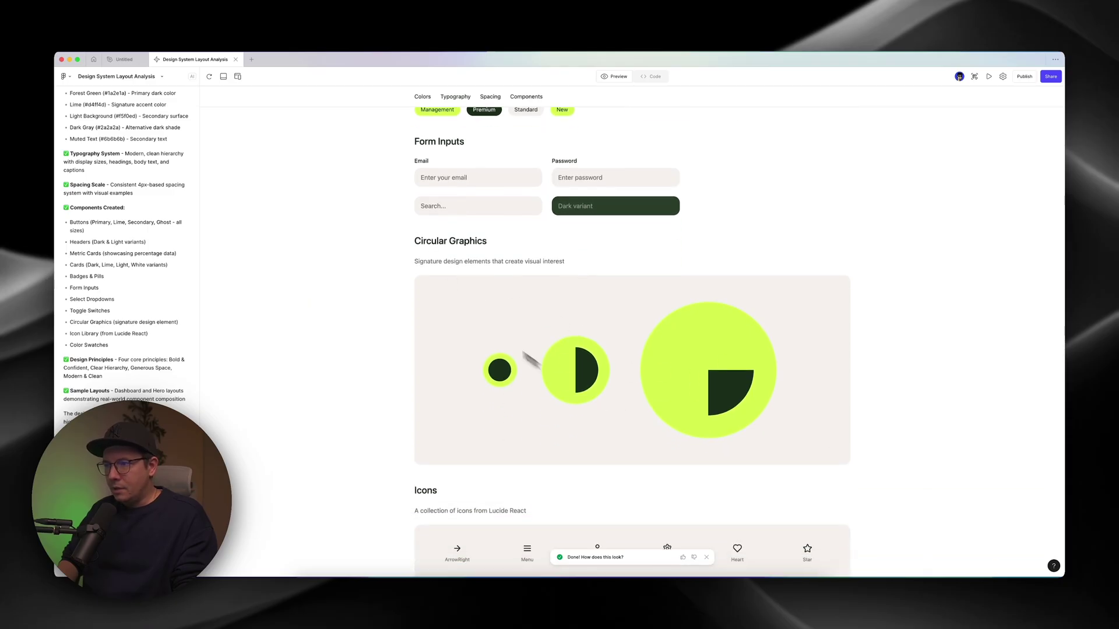
pyautogui.scroll(-5, 718, 388)
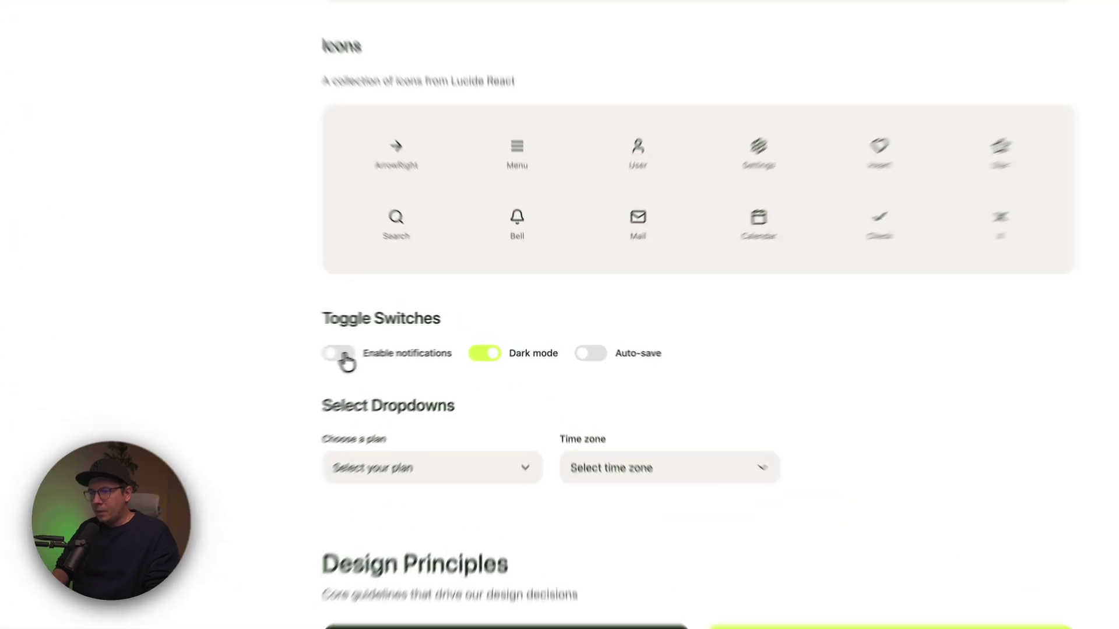
pyautogui.click(424, 411)
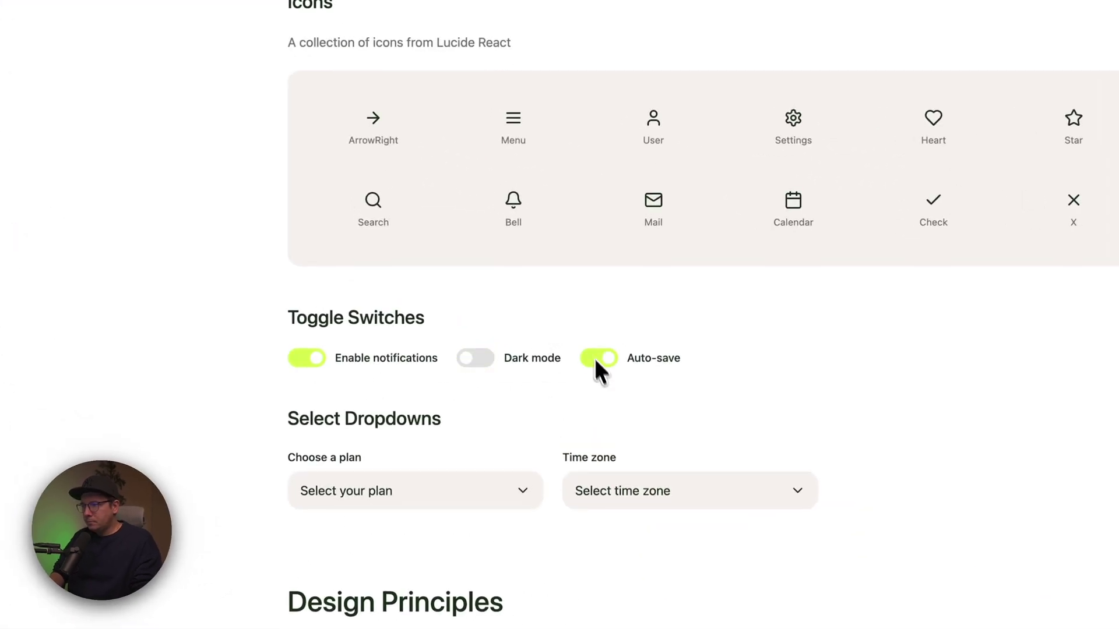
pyautogui.scroll(-5, 588, 385)
pyautogui.click(439, 242)
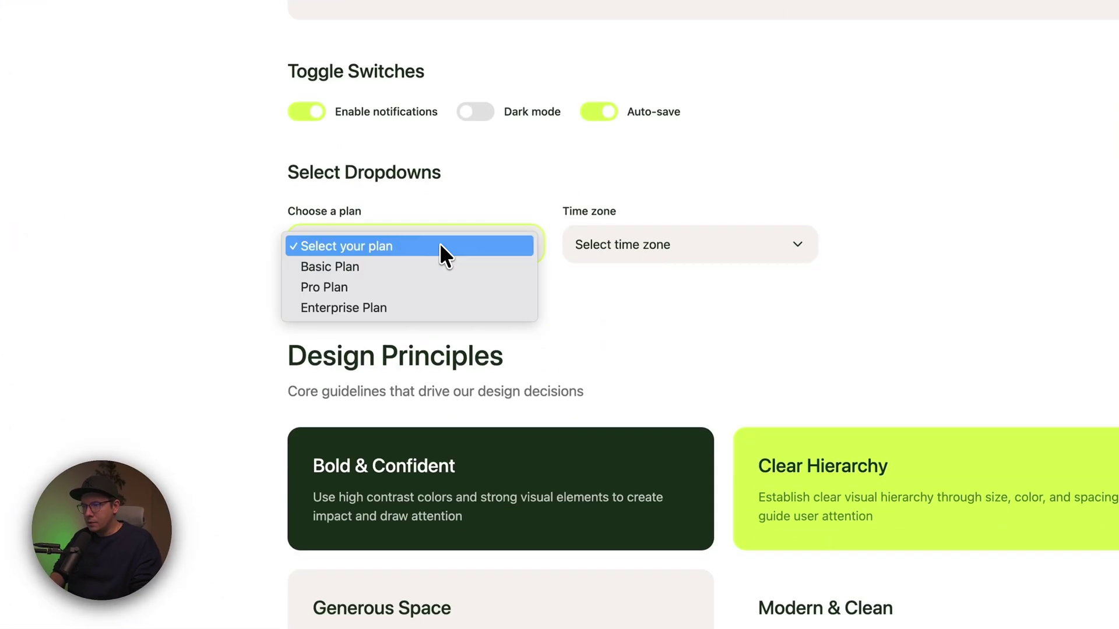
pyautogui.click(377, 268)
pyautogui.click(692, 248)
pyautogui.click(662, 286)
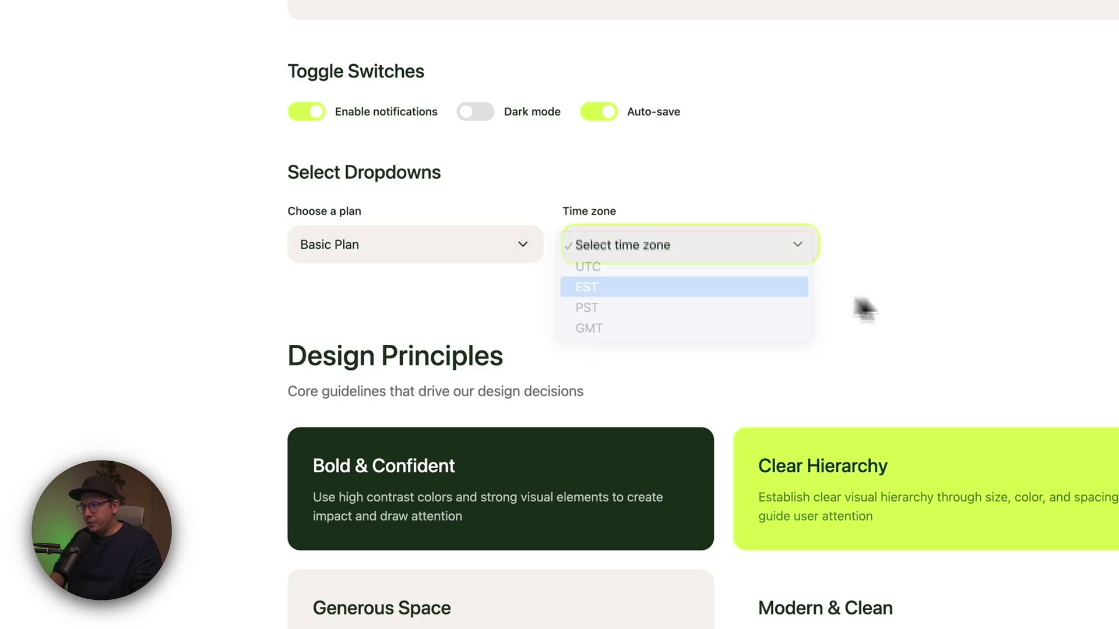
pyautogui.scroll(-5, 821, 364)
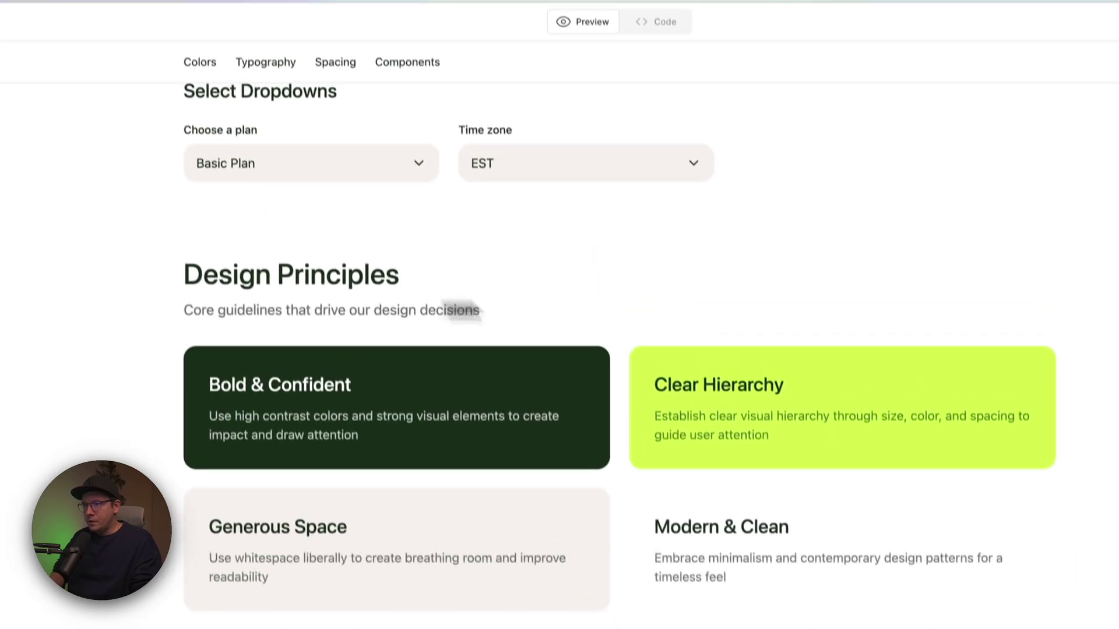
pyautogui.scroll(-10, 457, 424)
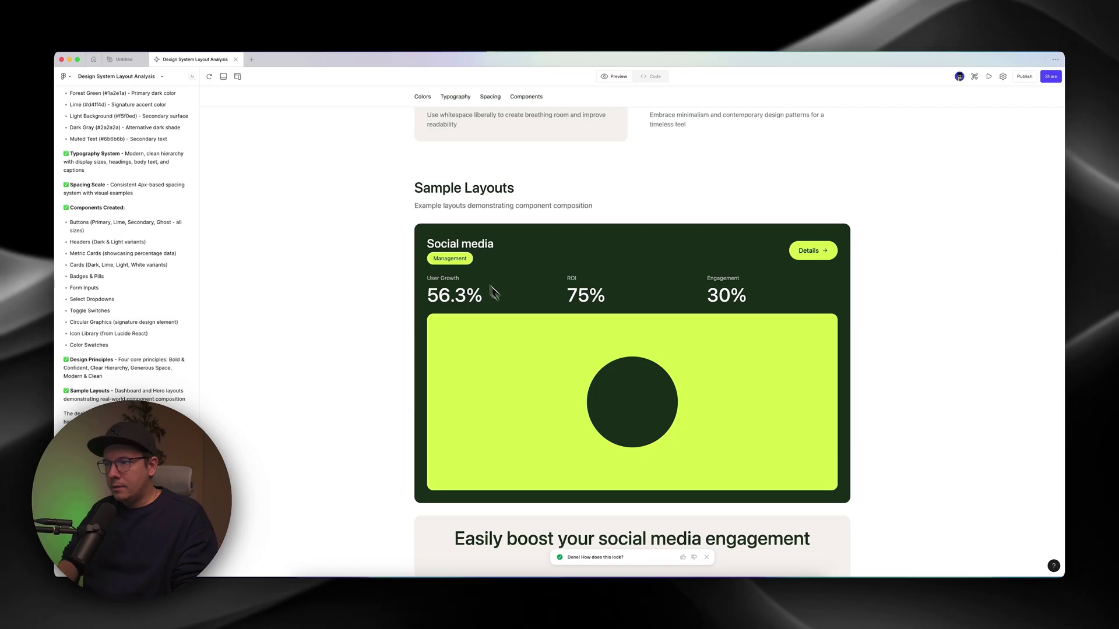
pyautogui.scroll(-5, 640, 380)
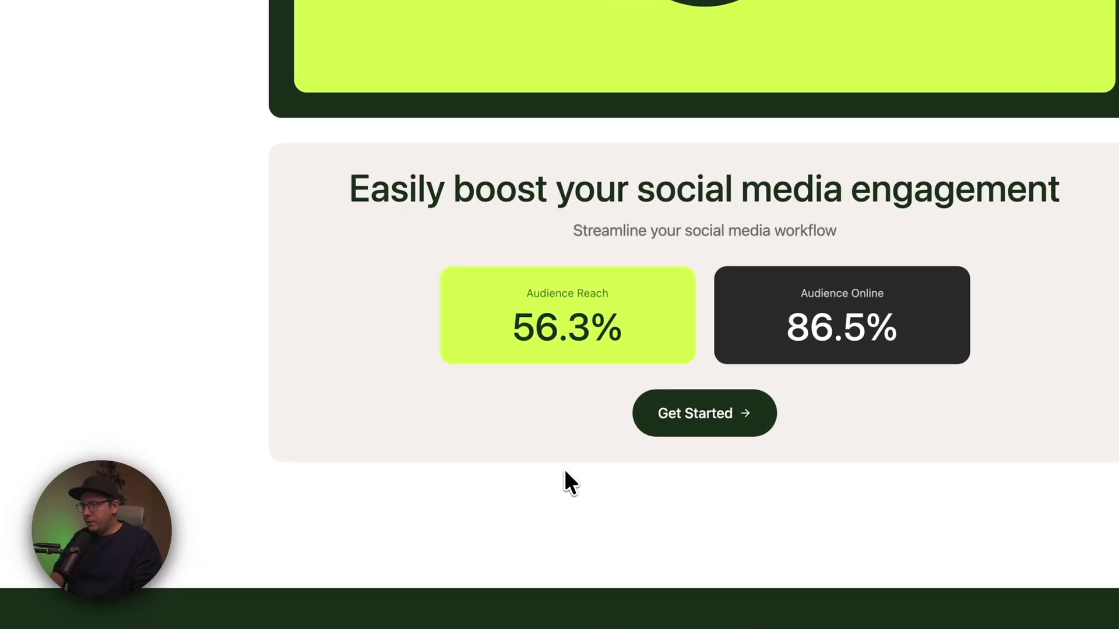
pyautogui.scroll(20, 564, 470)
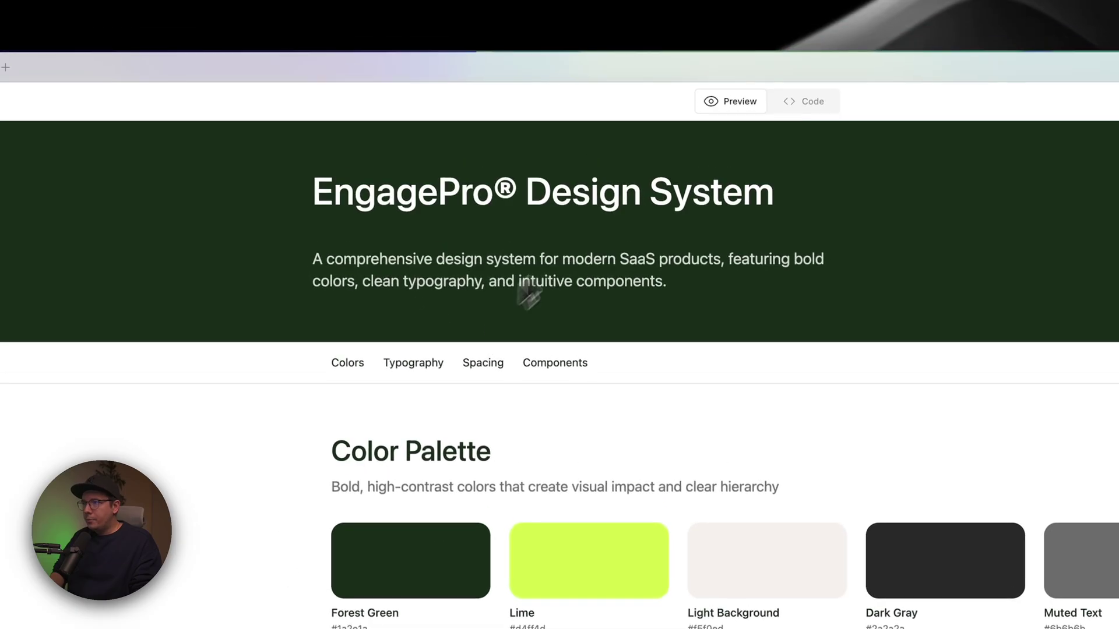
pyautogui.click(413, 276)
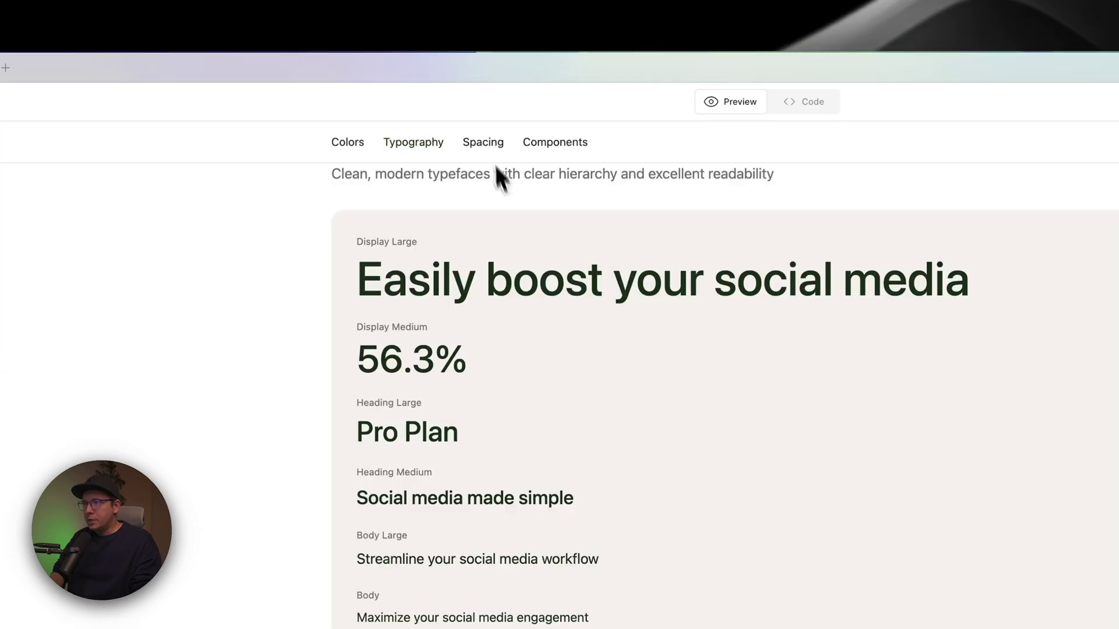
pyautogui.click(507, 144)
pyautogui.click(574, 152)
pyautogui.click(367, 144)
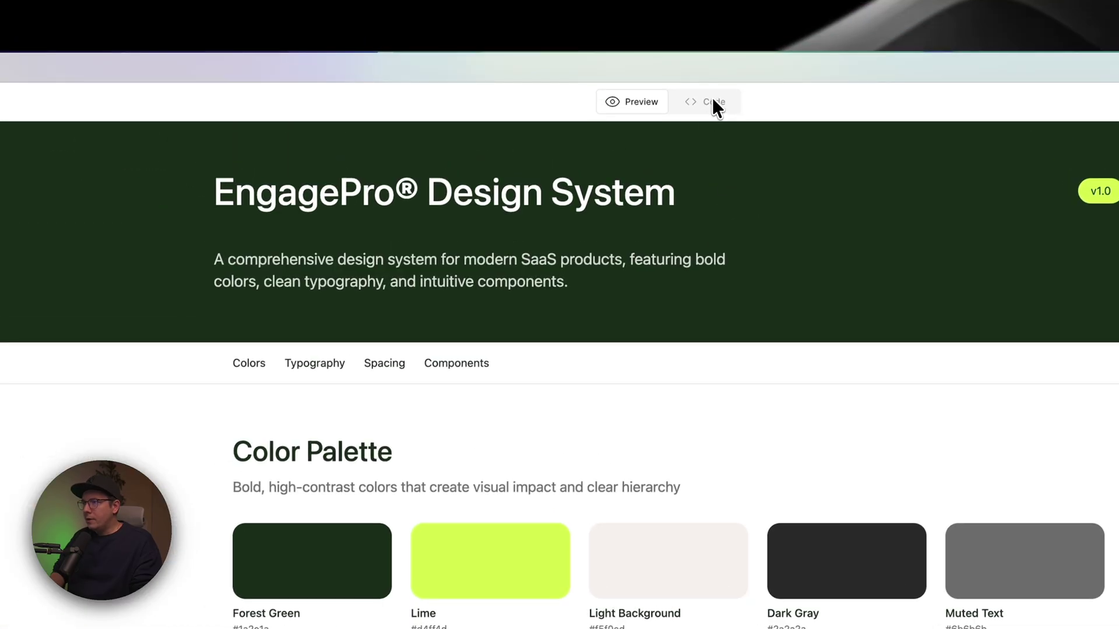
pyautogui.click(712, 99)
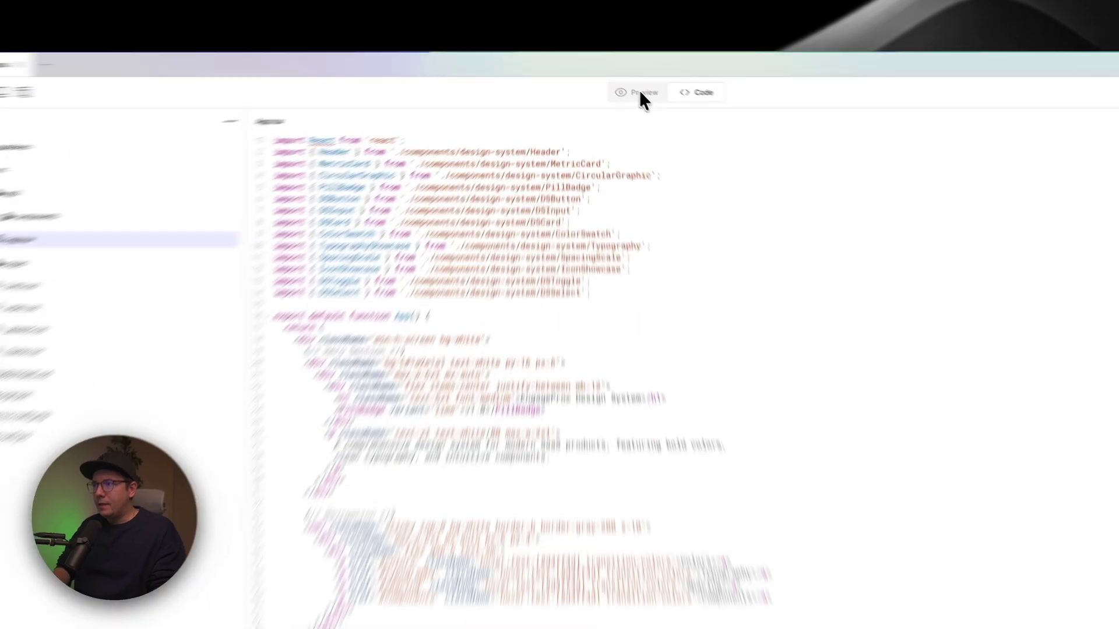
pyautogui.click(616, 76)
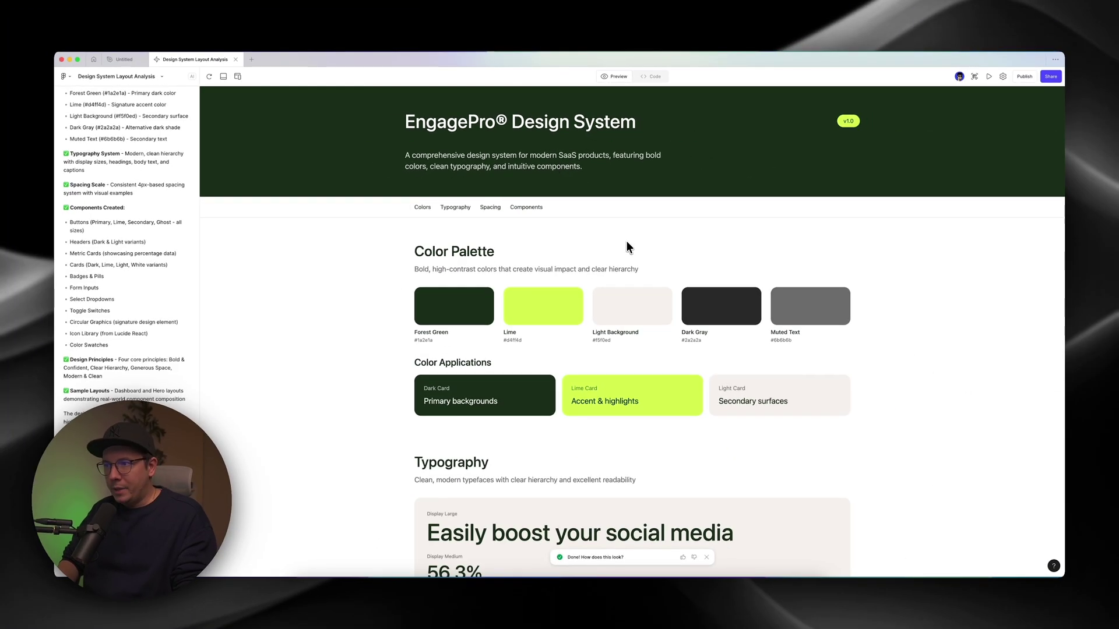
# Scroll through the site preview and pan across toward the reference mobile app mockups.
pyautogui.scroll(-1, 597, 262)
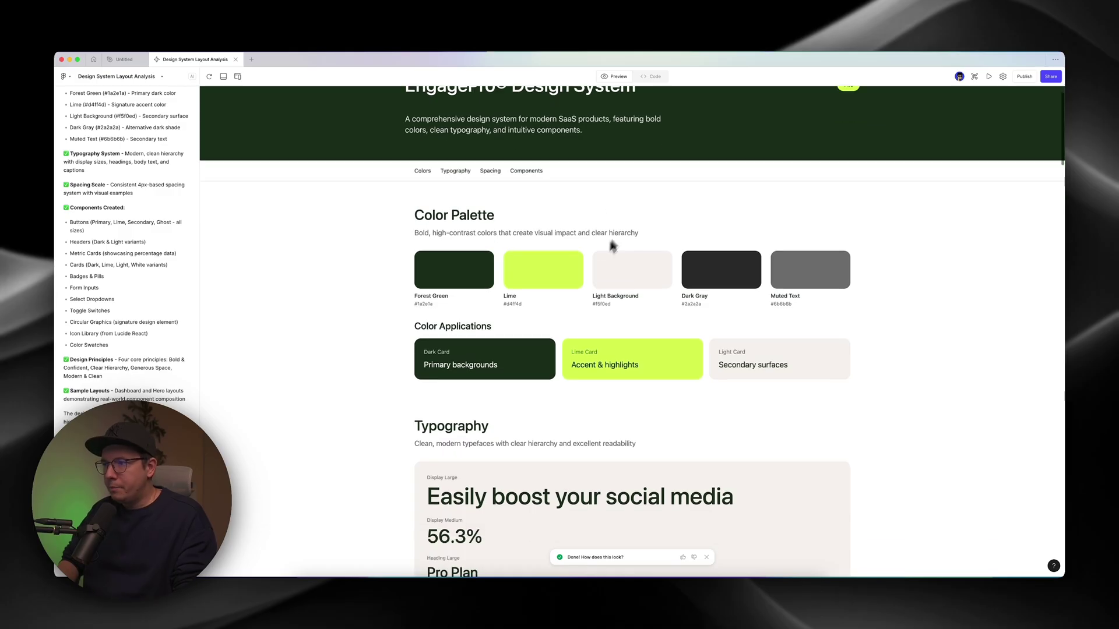
pyautogui.scroll(1, 609, 243)
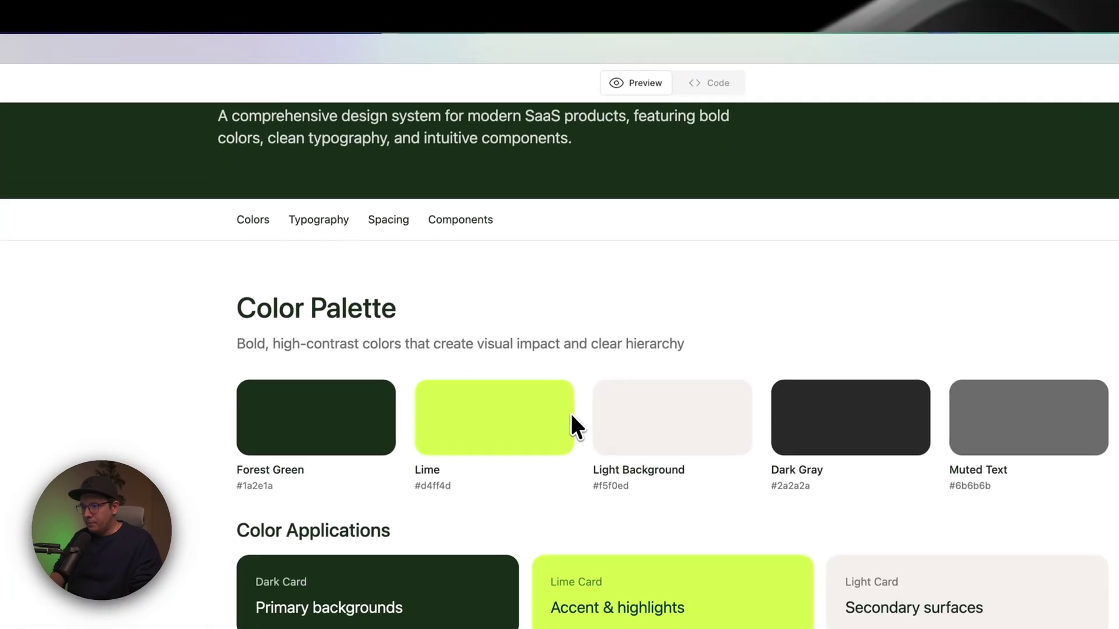
pyautogui.scroll(5, 570, 415)
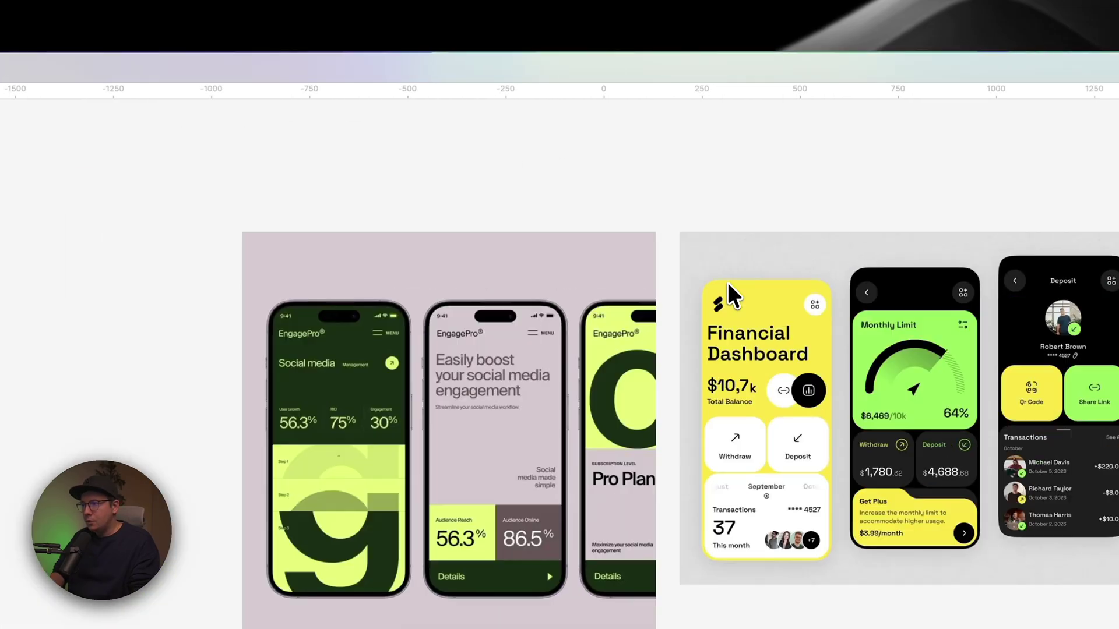
pyautogui.hscroll(15, 728, 286)
# Paste the EngagePro design-system page onto empty canvas and scroll through the pasted frame.
pyautogui.press('super+v')
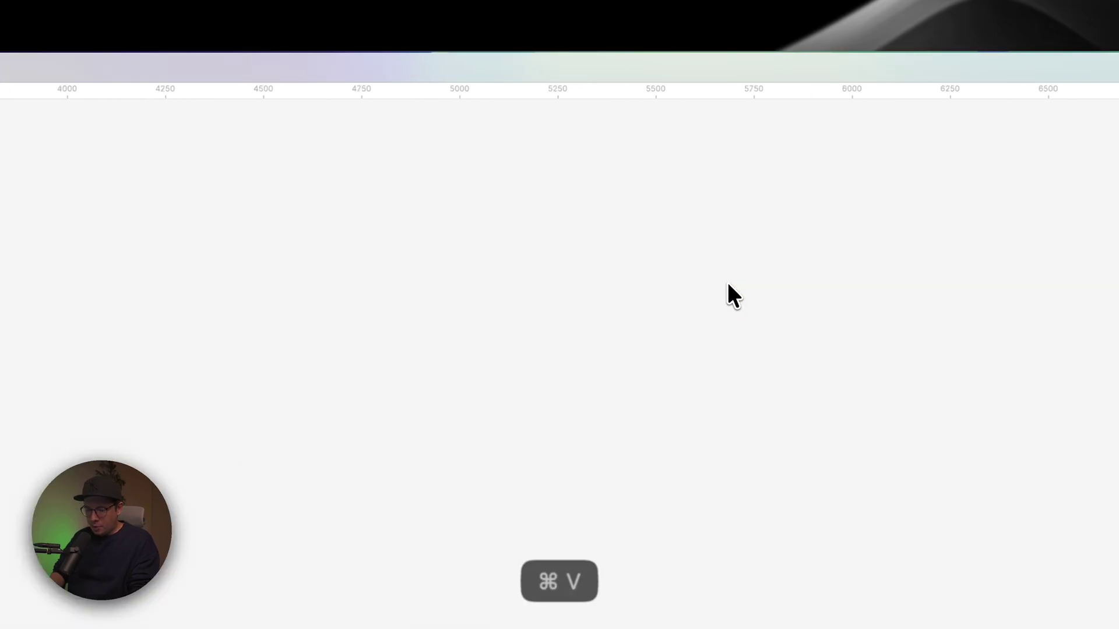
pyautogui.scroll(-3, 632, 388)
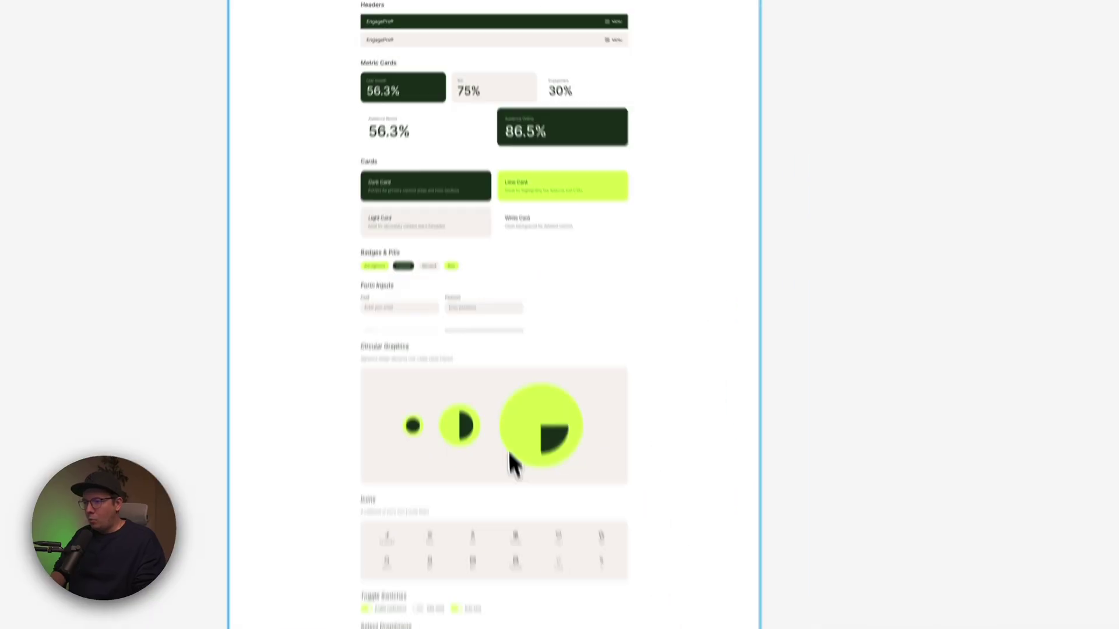
pyautogui.scroll(-8, 513, 463)
pyautogui.scroll(3, 513, 463)
pyautogui.scroll(5, 426, 119)
pyautogui.scroll(-3, 427, 119)
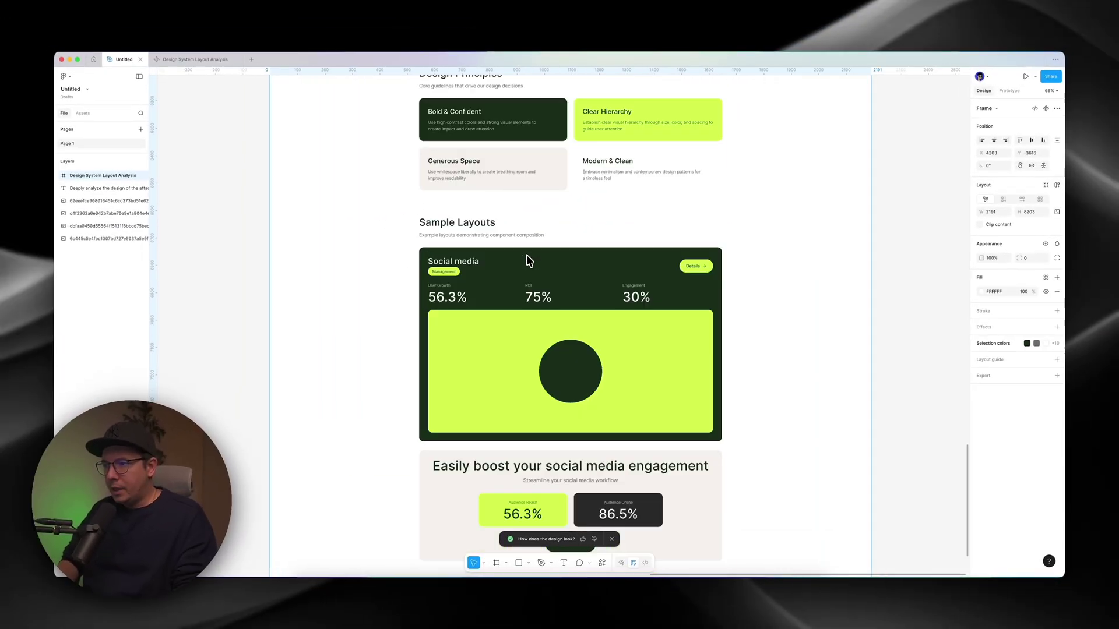
pyautogui.scroll(20, 526, 257)
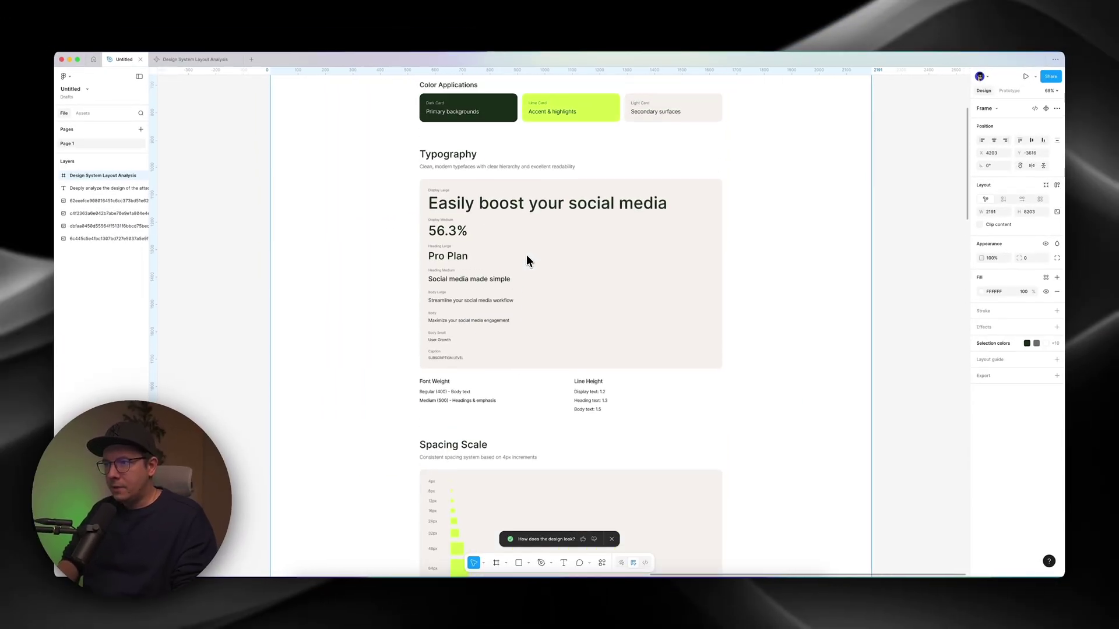
pyautogui.scroll(6, 526, 254)
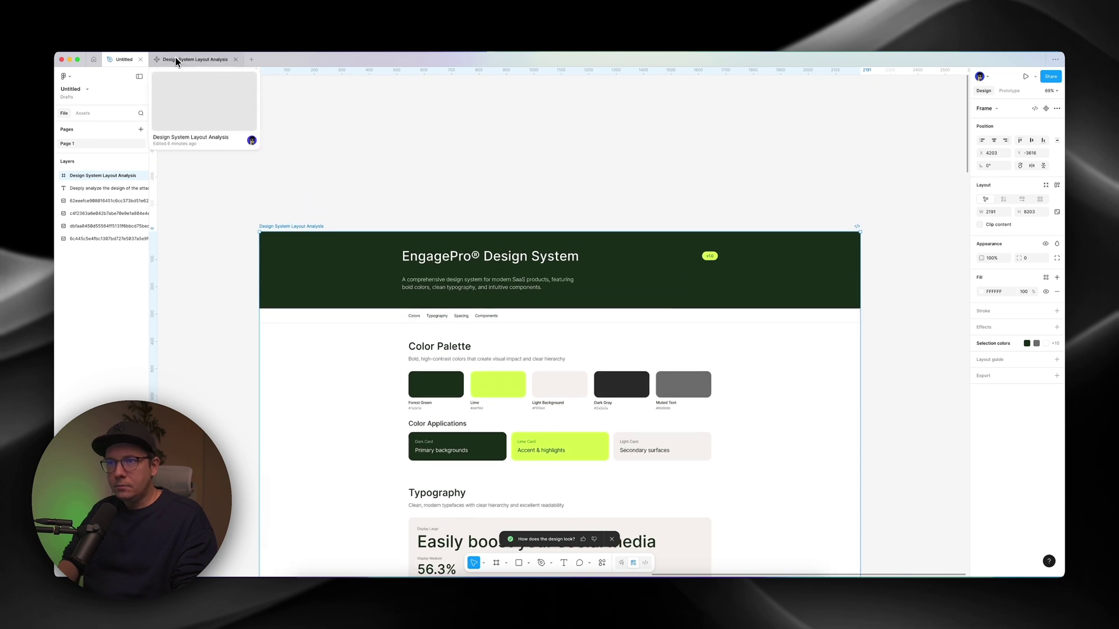
pyautogui.click(176, 63)
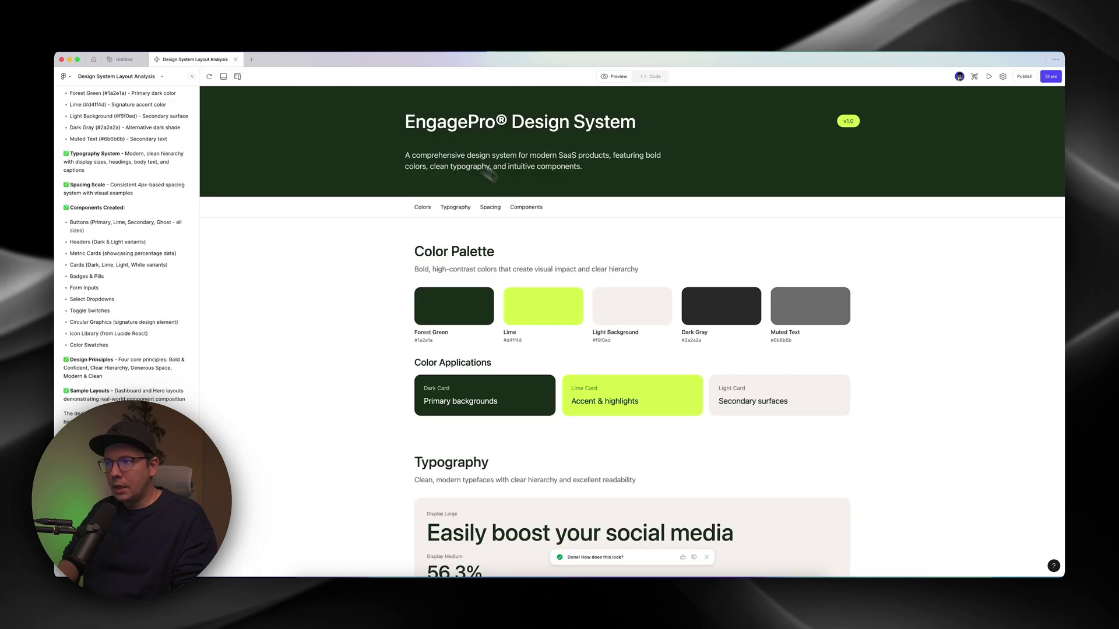
pyautogui.click(122, 60)
pyautogui.scroll(-5, 524, 262)
pyautogui.scroll(5, 520, 262)
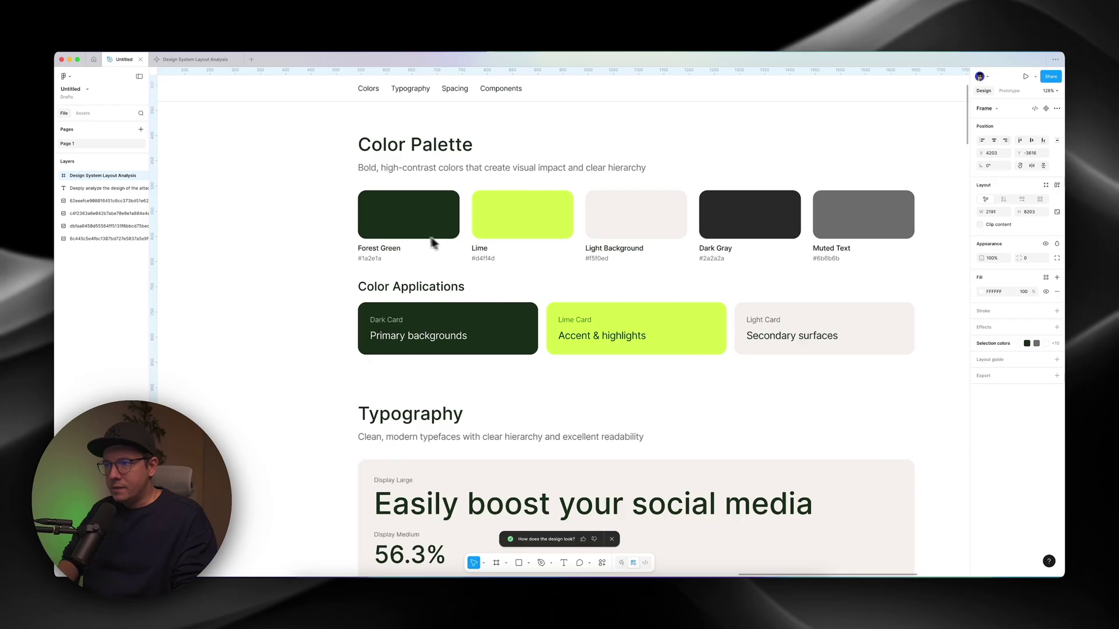
pyautogui.doubleClick(425, 210)
pyautogui.click(426, 211)
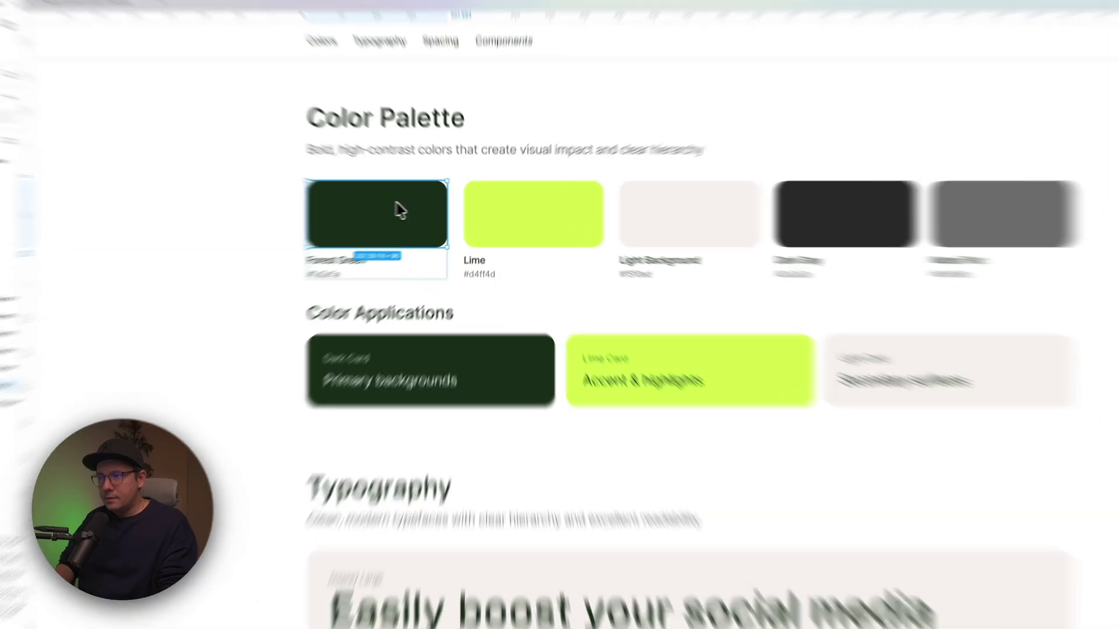
pyautogui.click(539, 332)
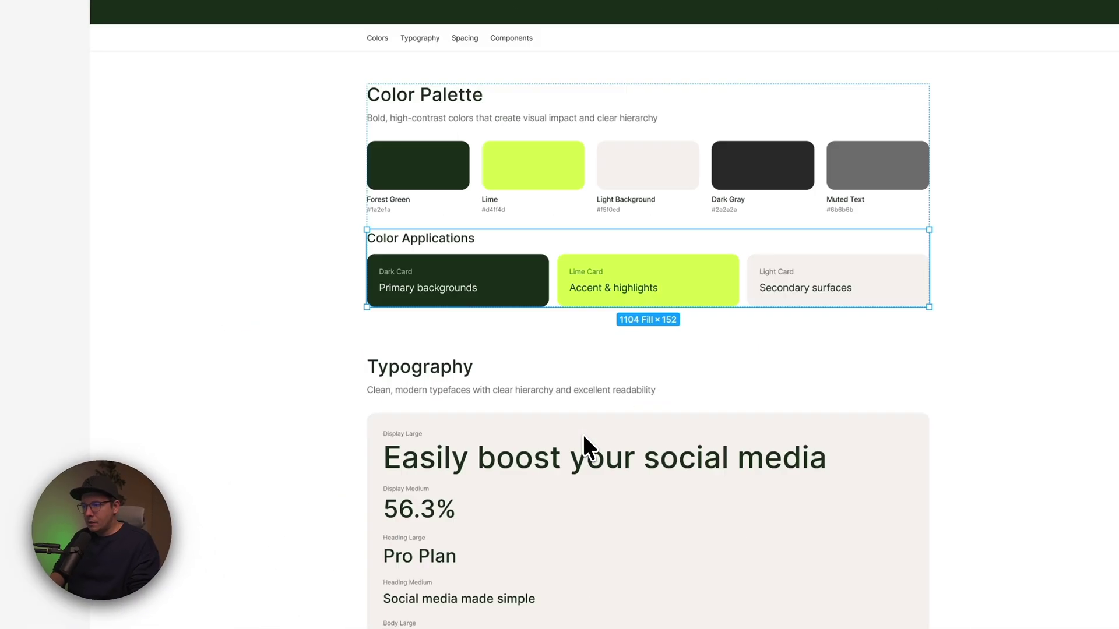
pyautogui.scroll(-5, 582, 434)
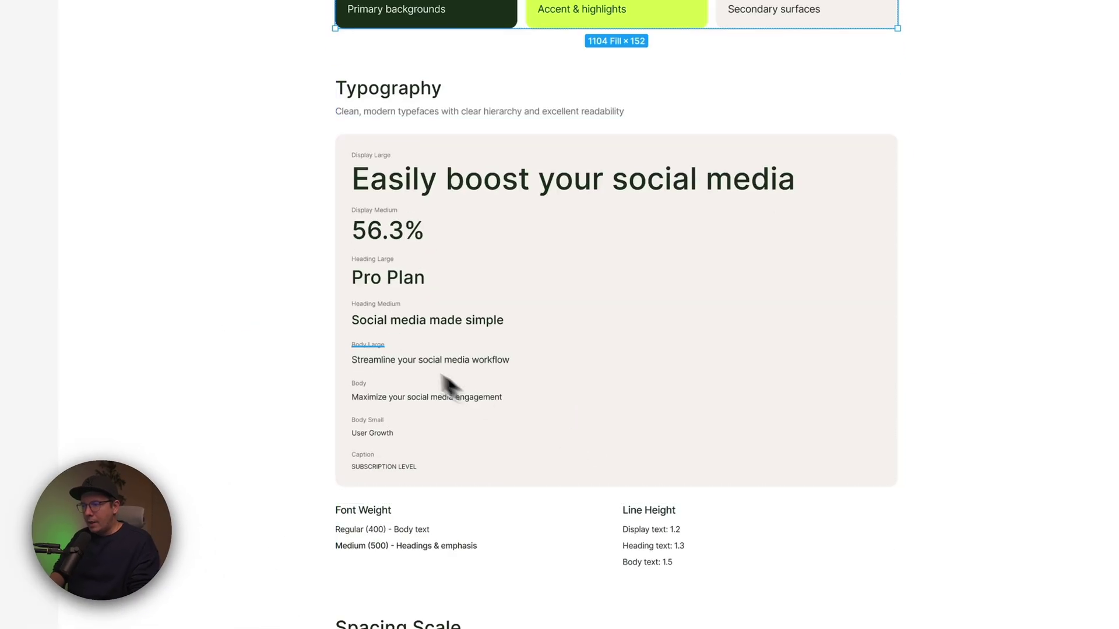
pyautogui.click(375, 320)
pyautogui.scroll(3, 376, 320)
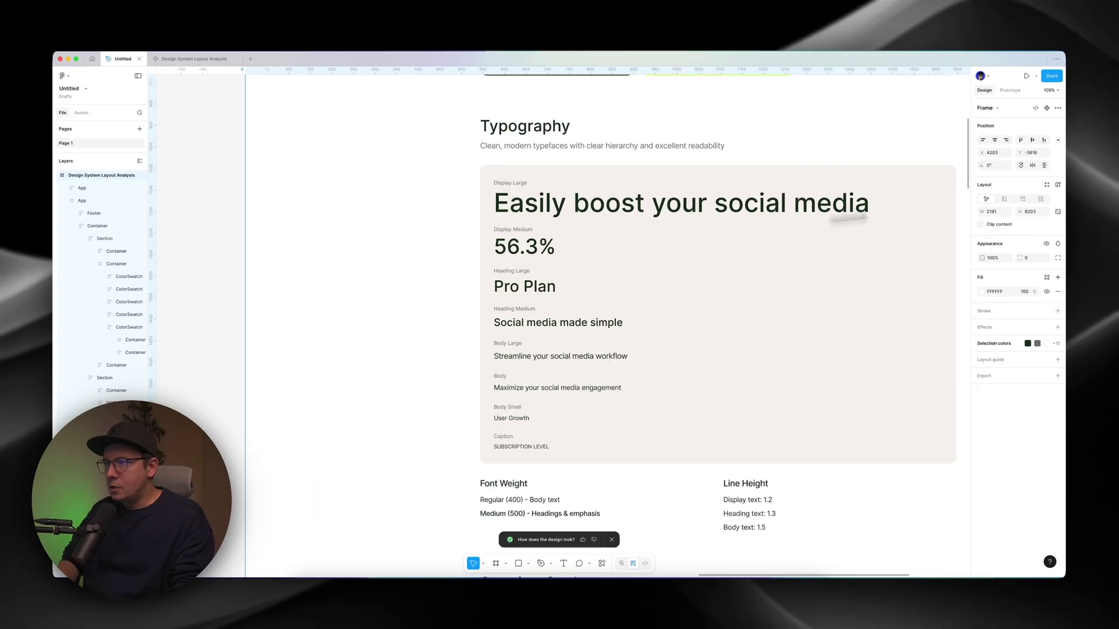
pyautogui.click(867, 151)
pyautogui.click(214, 219)
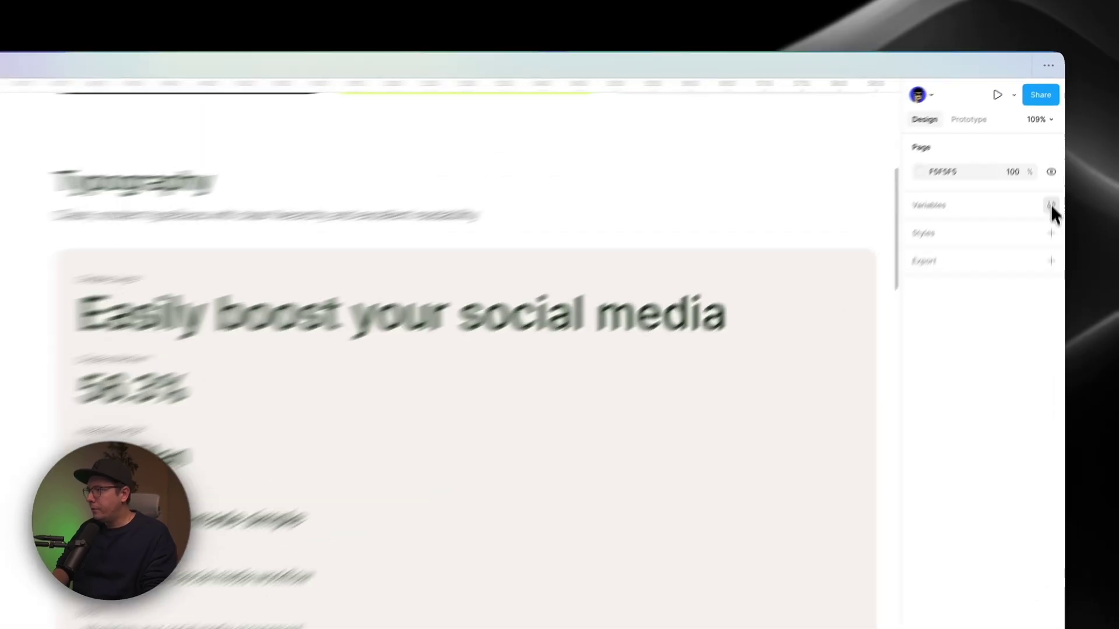
pyautogui.click(1056, 140)
# Create a Number variable sp-4 with value 4 in Collection 1.
pyautogui.click(627, 279)
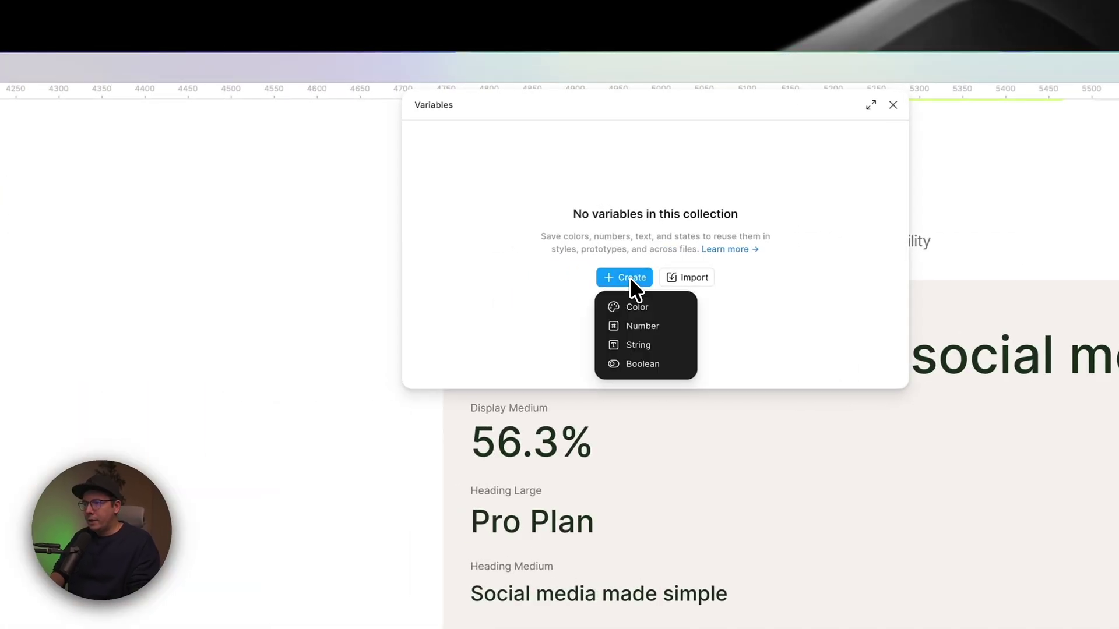
pyautogui.click(646, 328)
pyautogui.scroll(2, 539, 264)
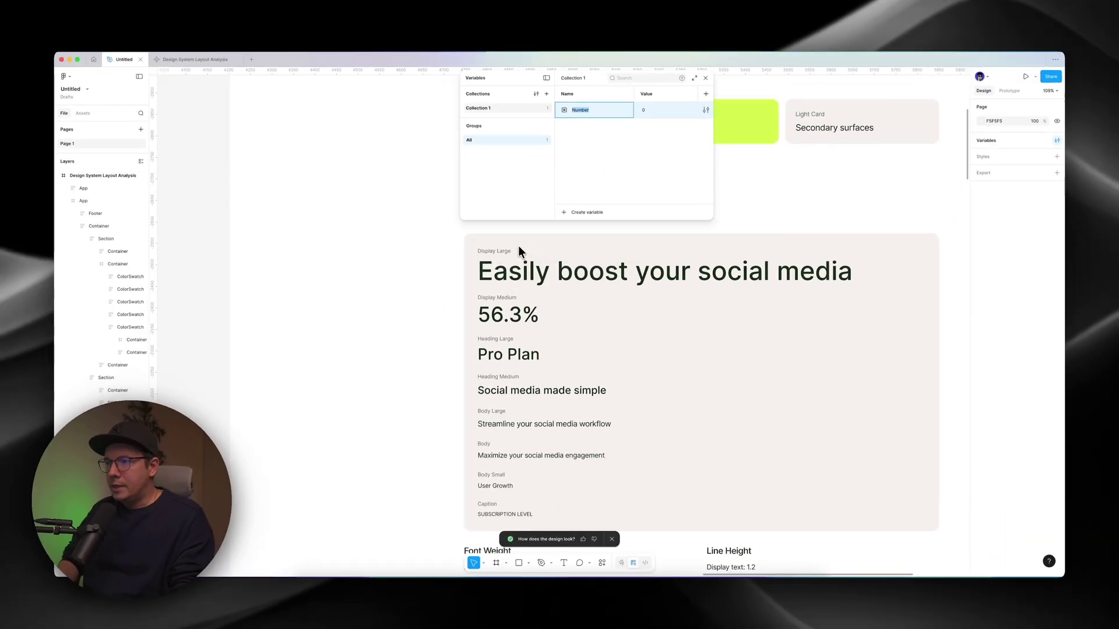
pyautogui.scroll(-4, 504, 278)
pyautogui.scroll(-5, 500, 331)
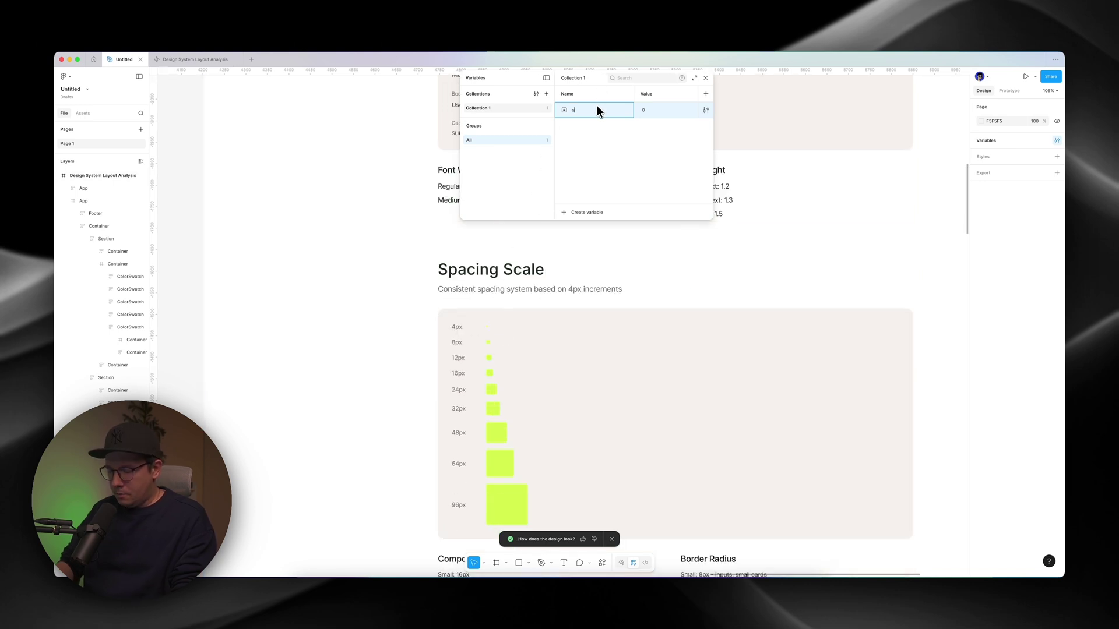
pyautogui.write('p')
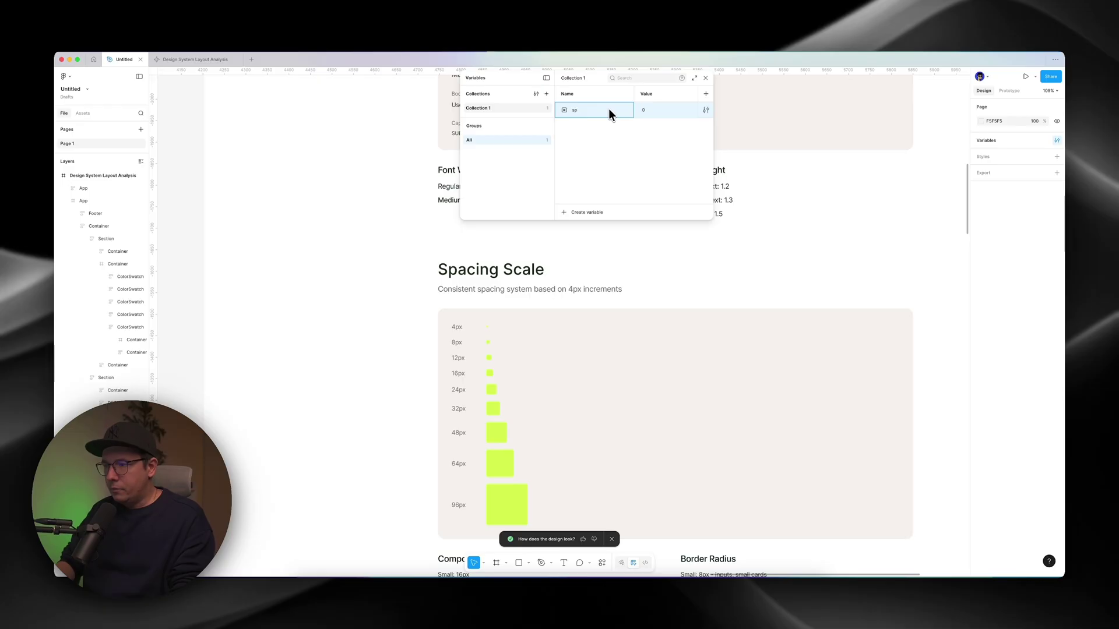
pyautogui.write('-4')
pyautogui.press('Tab')
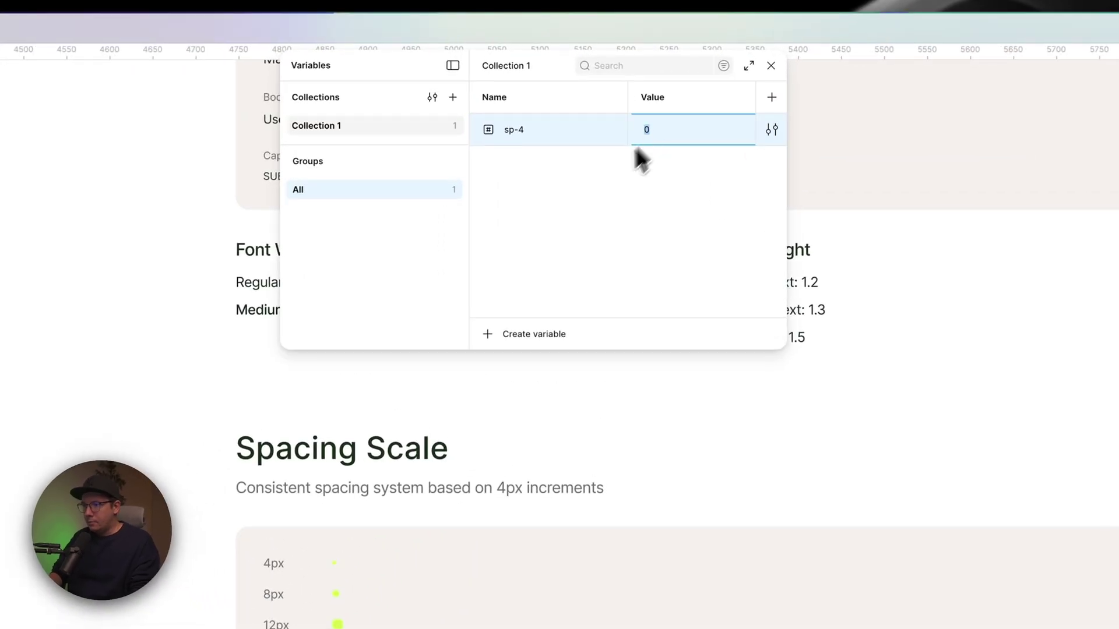
pyautogui.write('4')
pyautogui.press('Return')
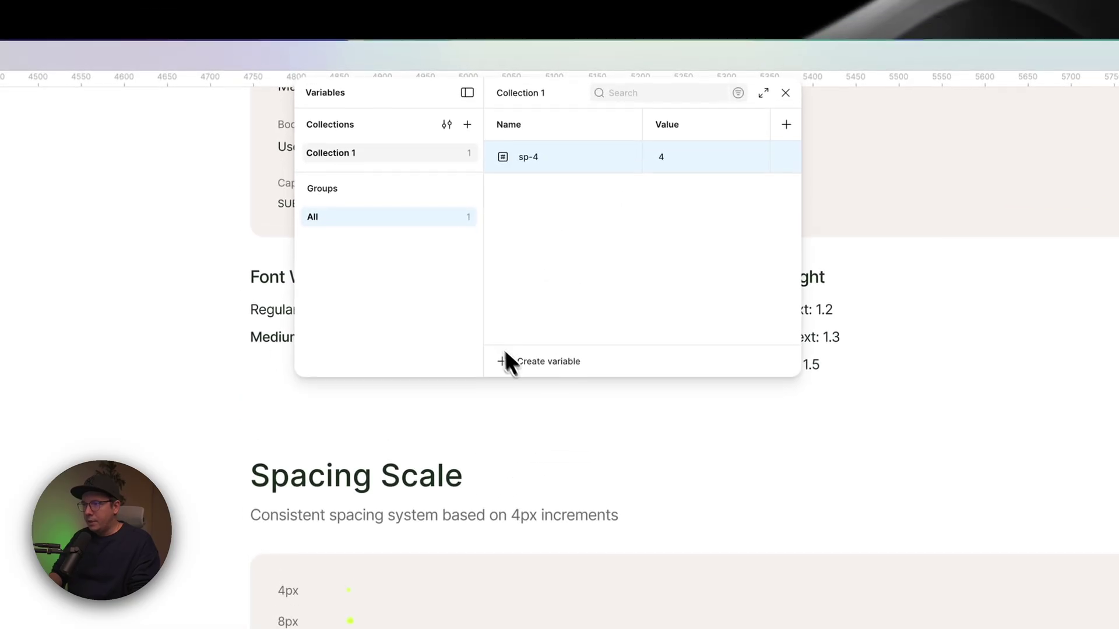
# Add a second Number variable sp-8 with value 8.
pyautogui.click(515, 335)
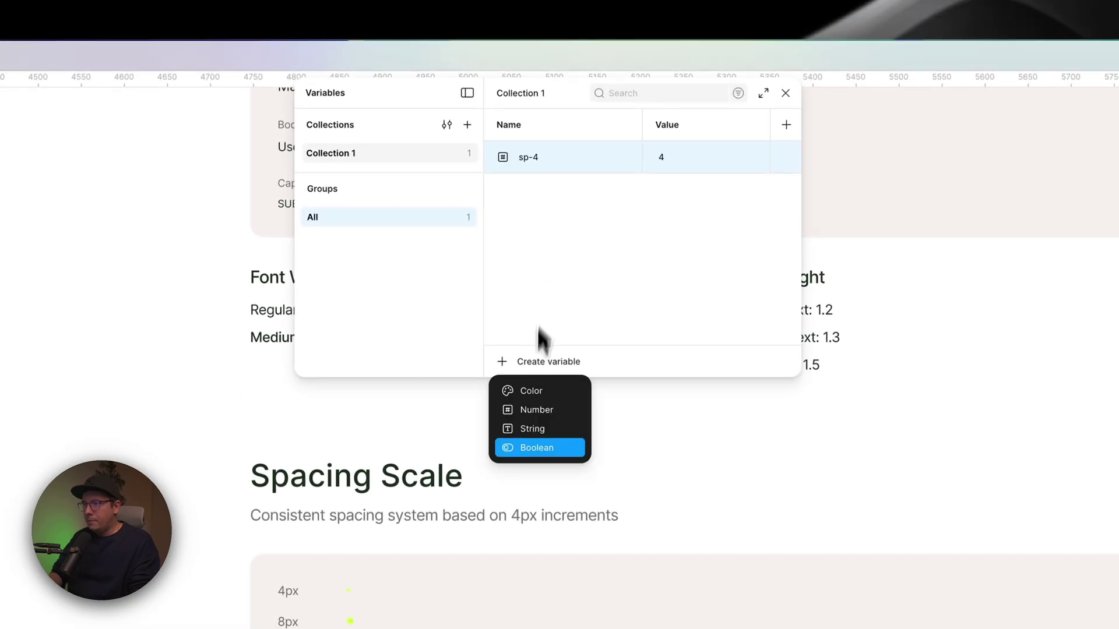
pyautogui.click(539, 410)
pyautogui.write('sp')
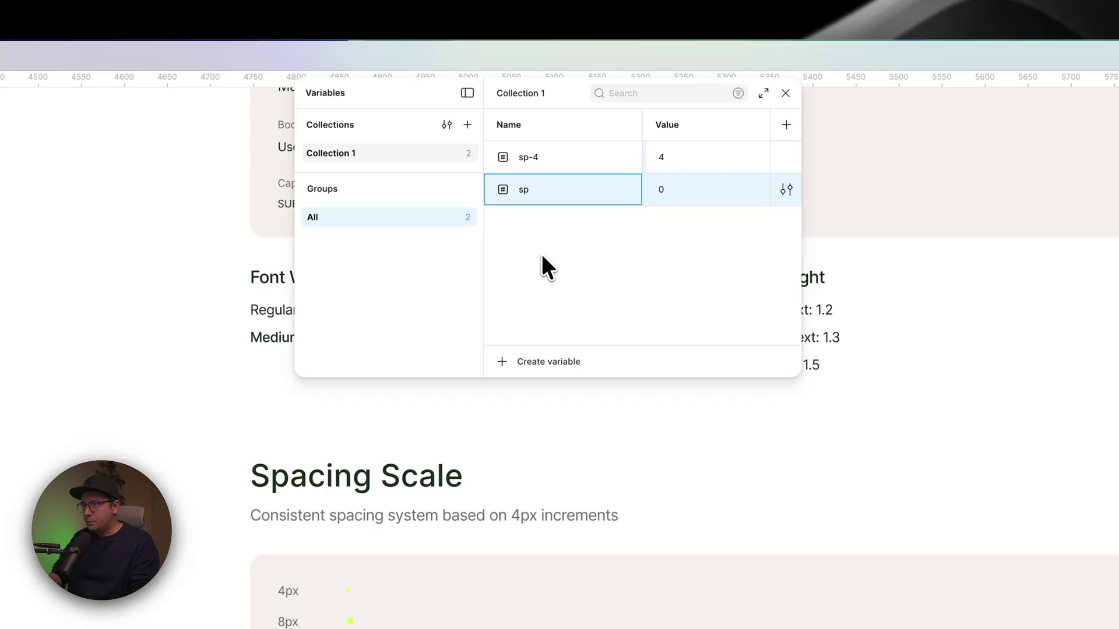
pyautogui.write('-8')
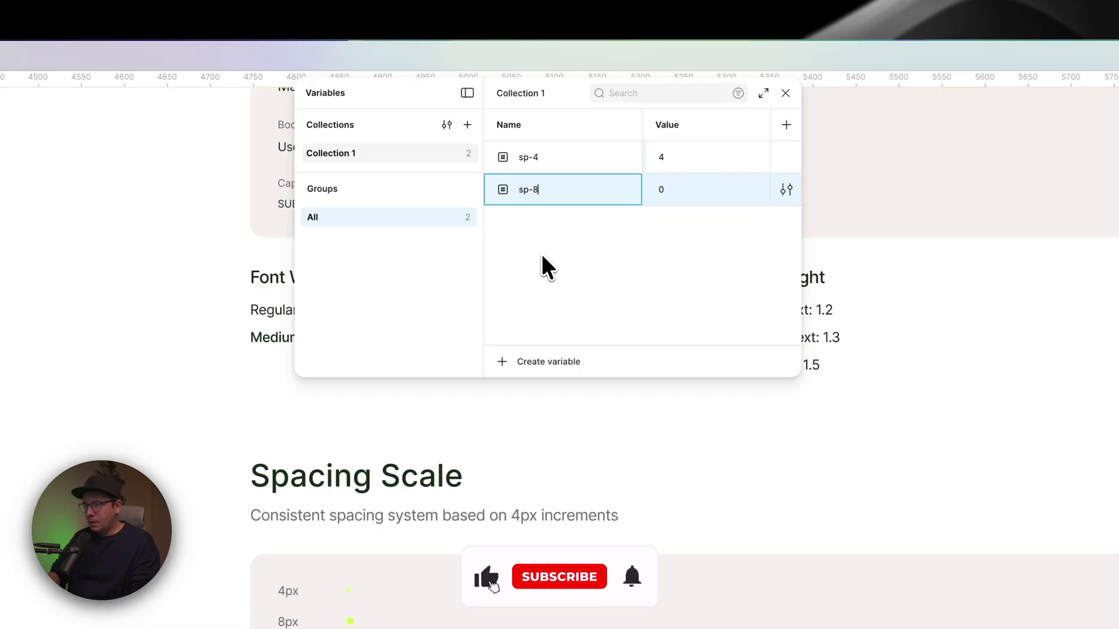
pyautogui.click(661, 190)
pyautogui.write('8')
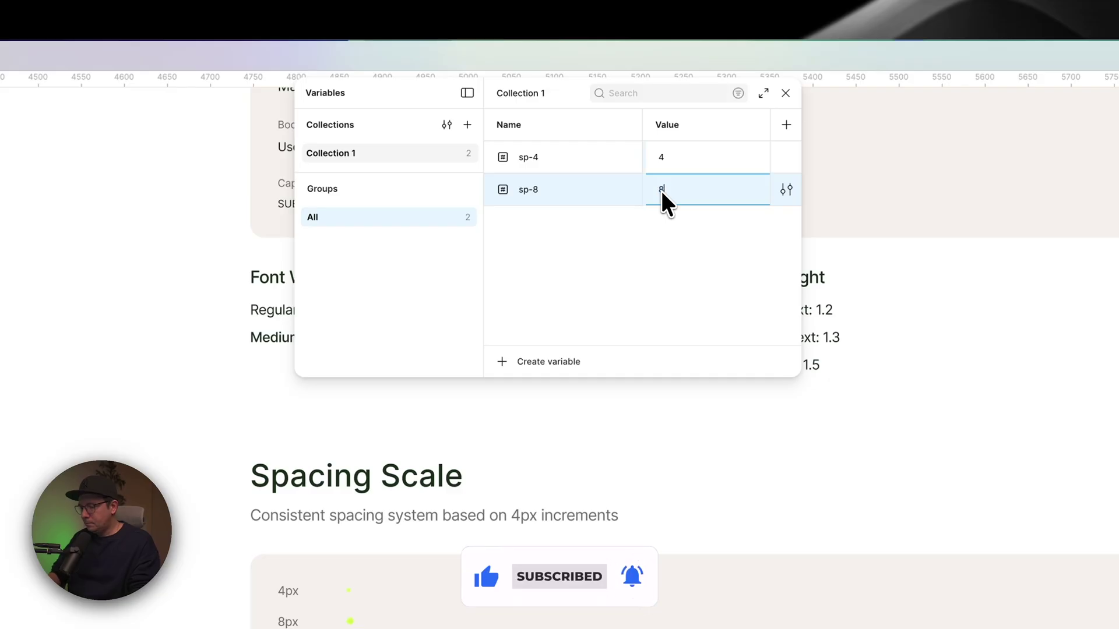
pyautogui.press('Return')
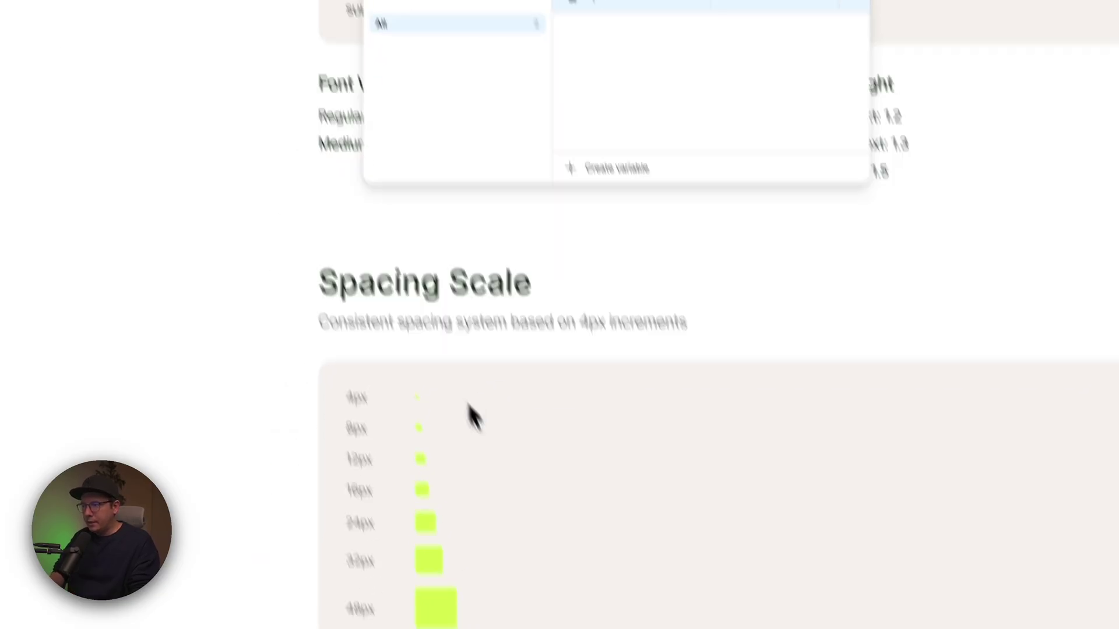
# Bind the 4px spacing square's height to the sp-4 variable, leaving its width unchanged.
pyautogui.click(369, 268)
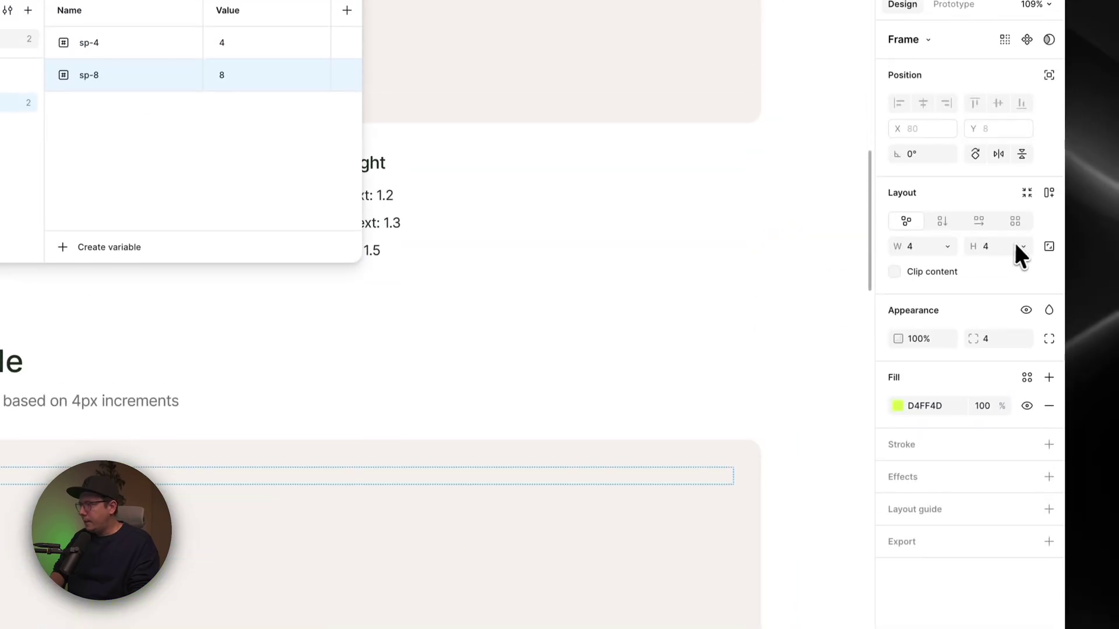
pyautogui.click(1021, 247)
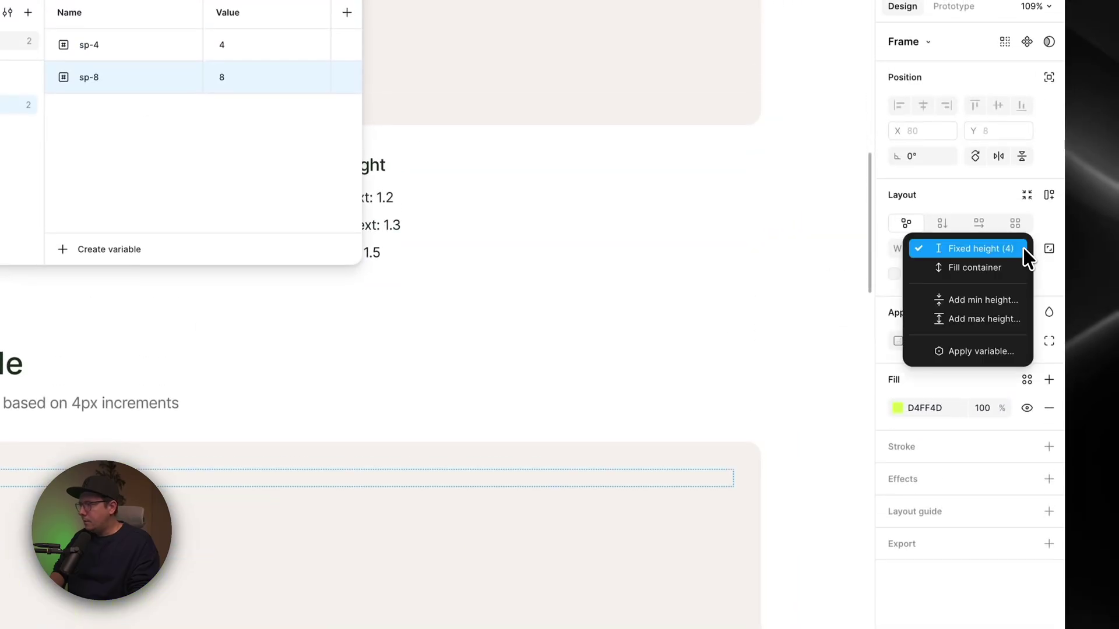
pyautogui.click(973, 350)
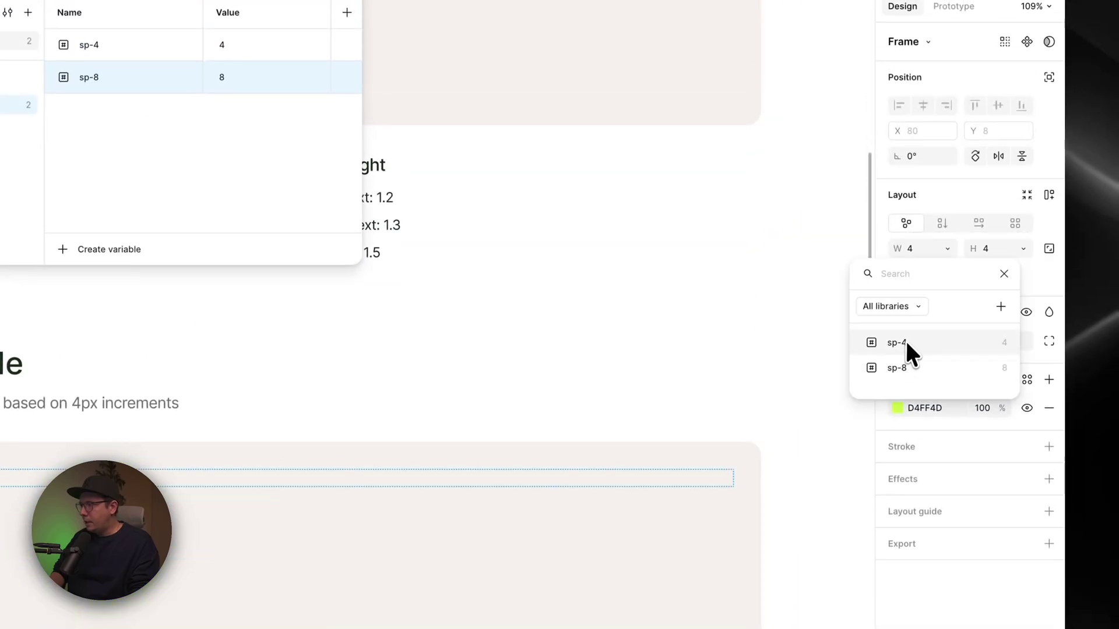
pyautogui.click(908, 343)
pyautogui.click(951, 250)
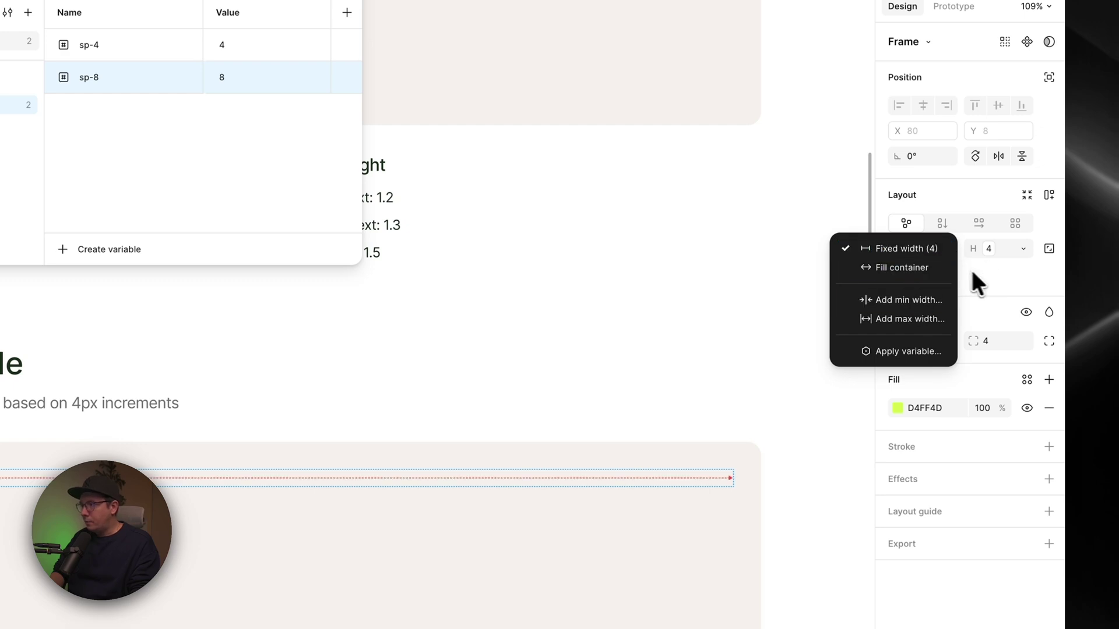
pyautogui.click(991, 274)
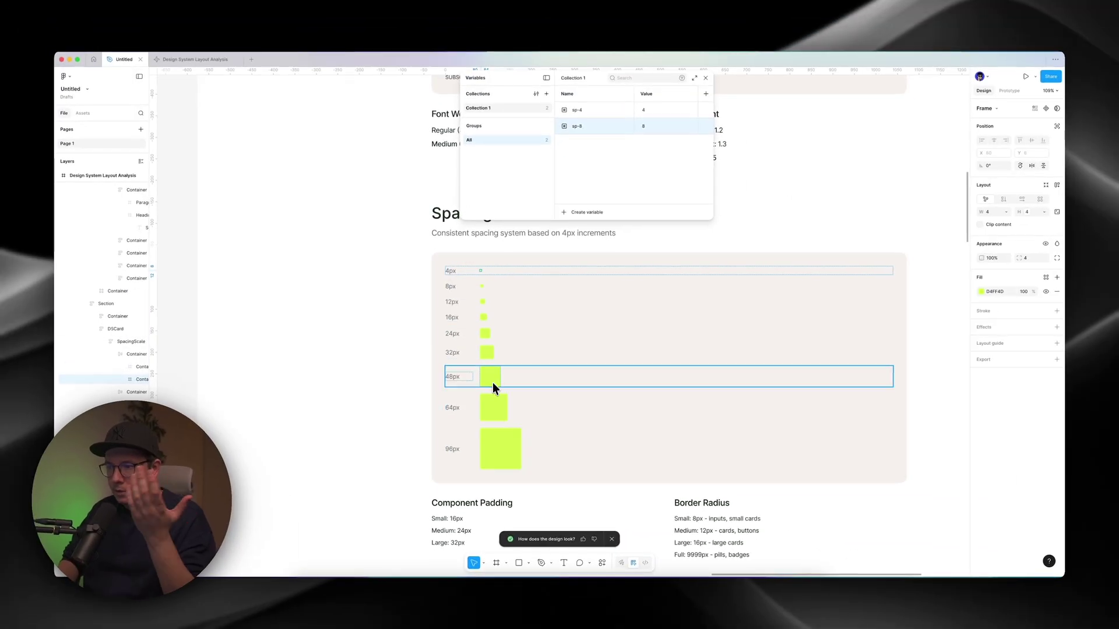
# Copy the 'Display Large' label text from the design.
pyautogui.scroll(-5, 492, 382)
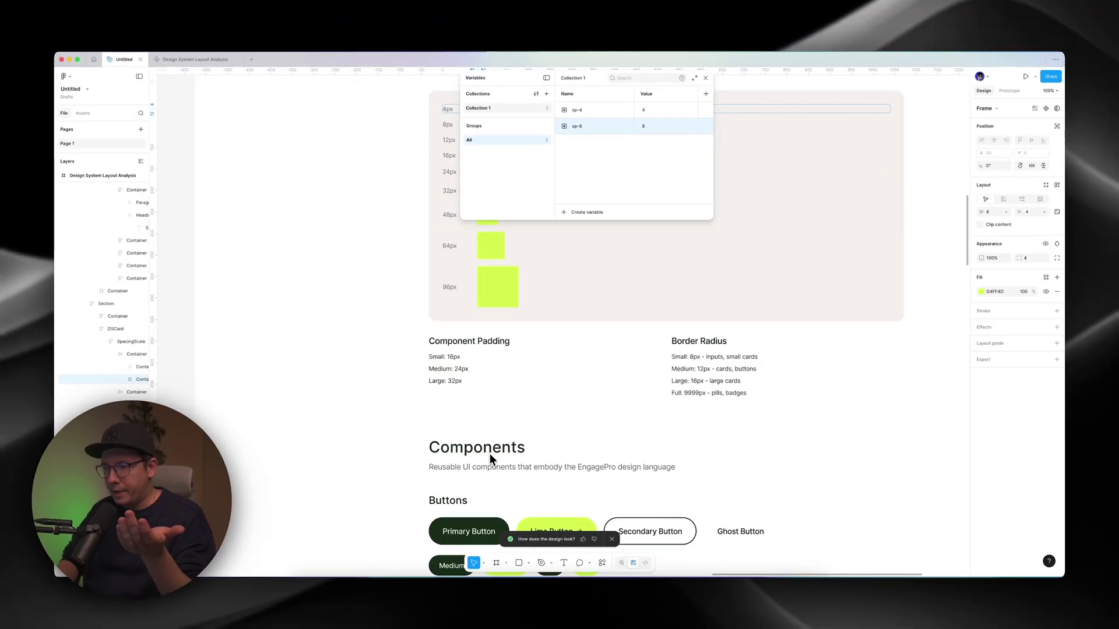
pyautogui.scroll(-1, 504, 377)
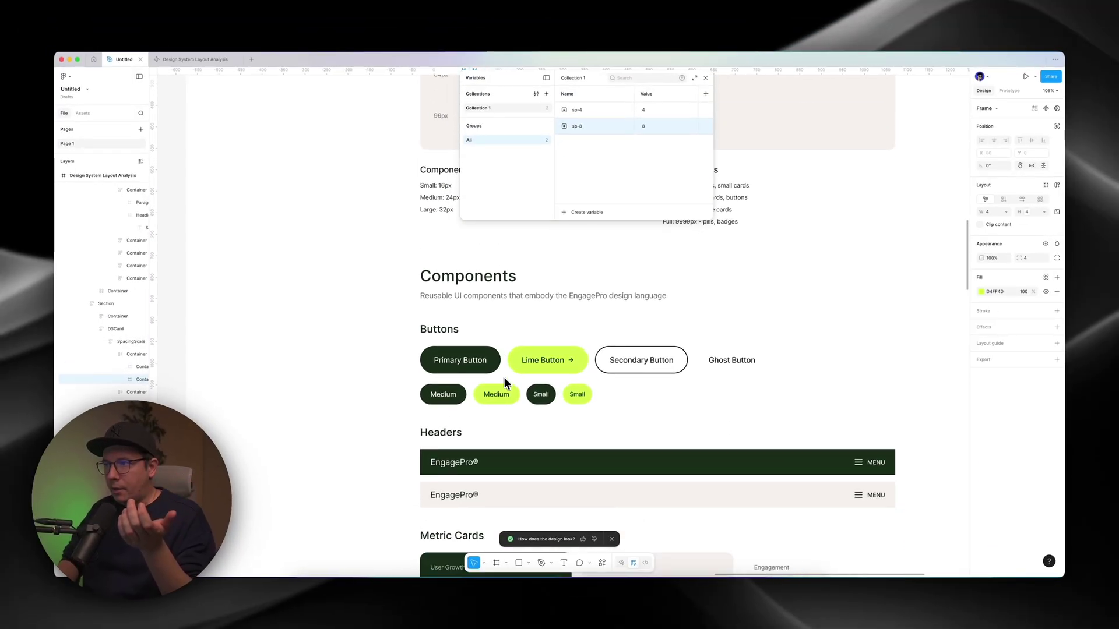
pyautogui.scroll(8, 507, 361)
pyautogui.scroll(6, 512, 341)
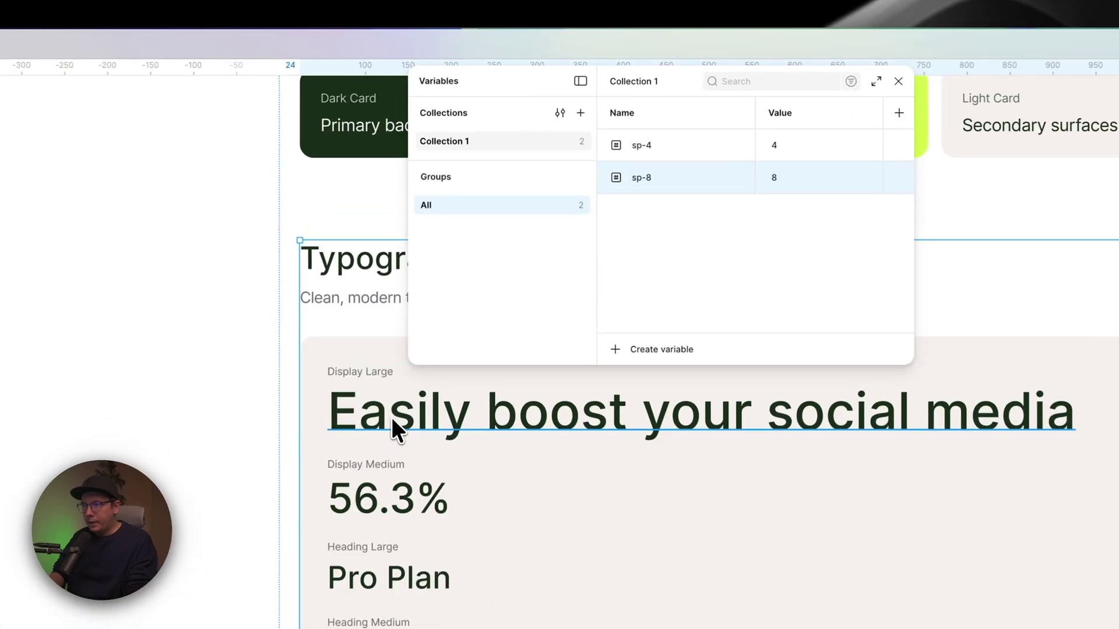
pyautogui.click(390, 418)
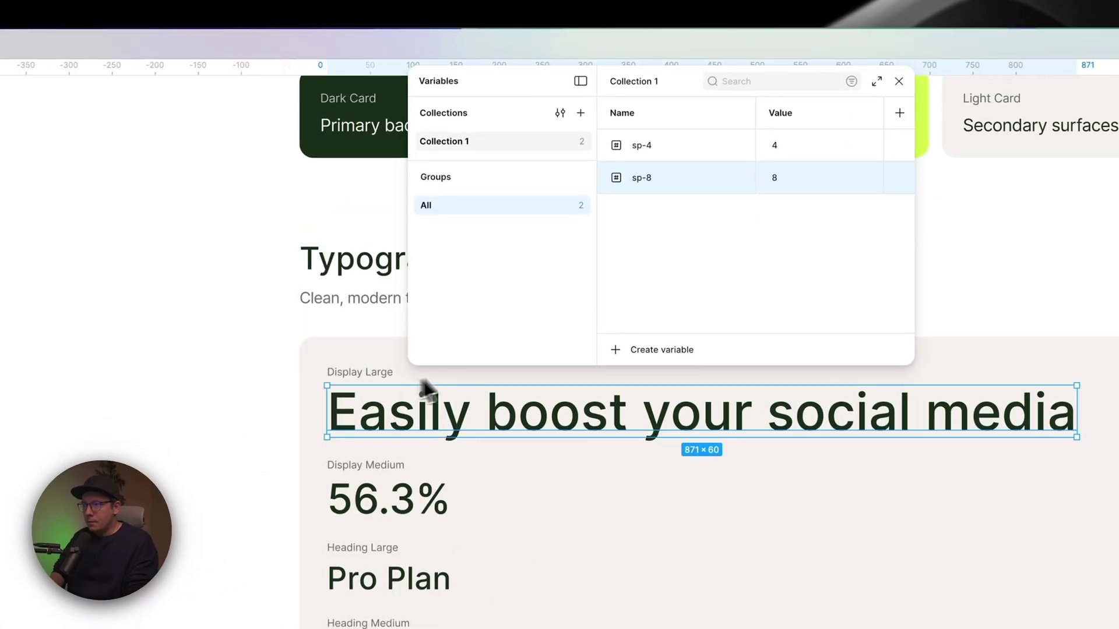
pyautogui.click(371, 371)
pyautogui.press('super+c')
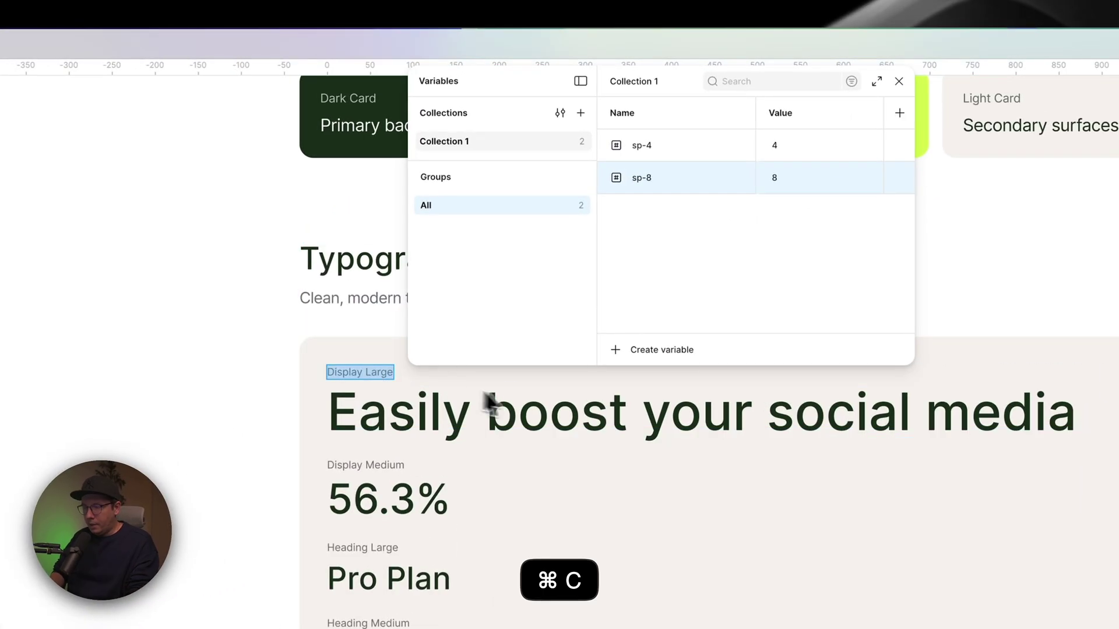
pyautogui.doubleClick(524, 407)
# Create a number variable named Display Large with value 60.
pyautogui.click(641, 349)
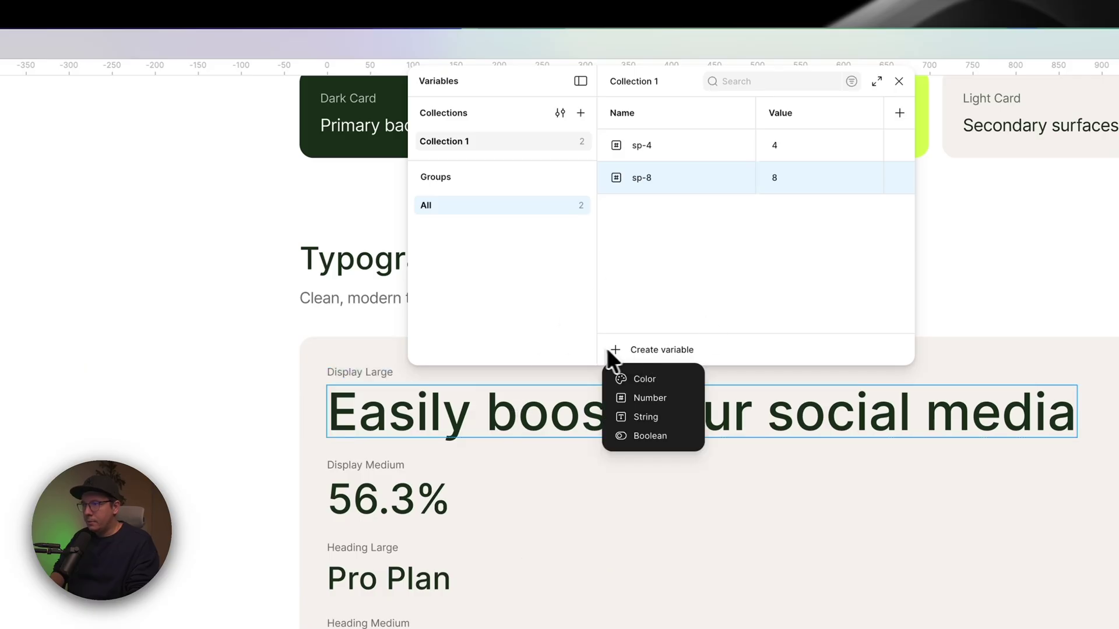
pyautogui.click(645, 397)
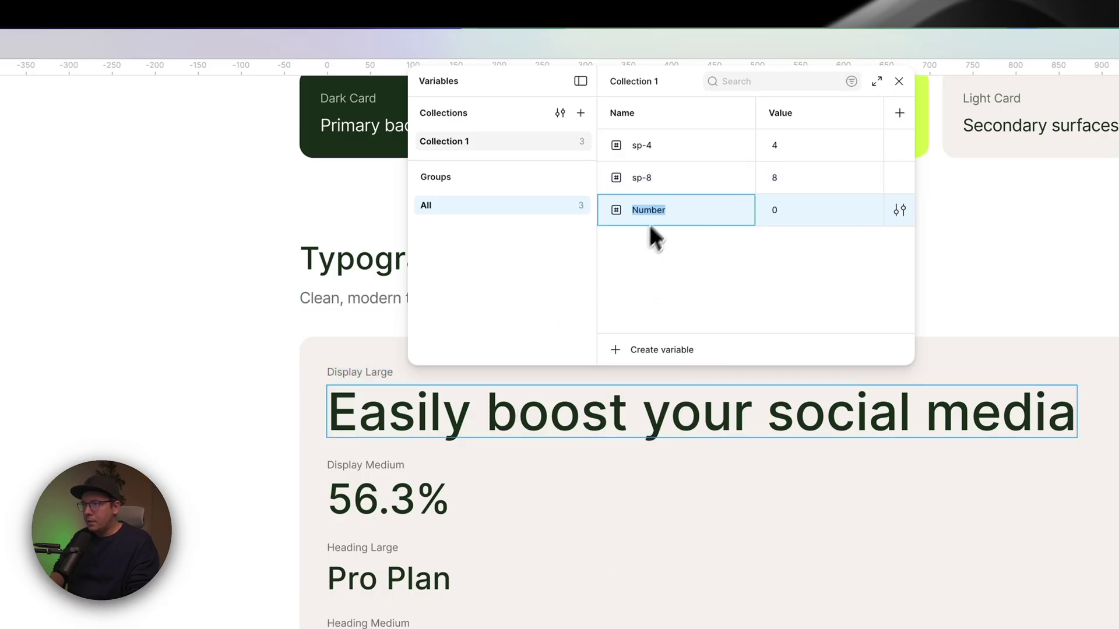
pyautogui.press('super+v')
pyautogui.click(775, 209)
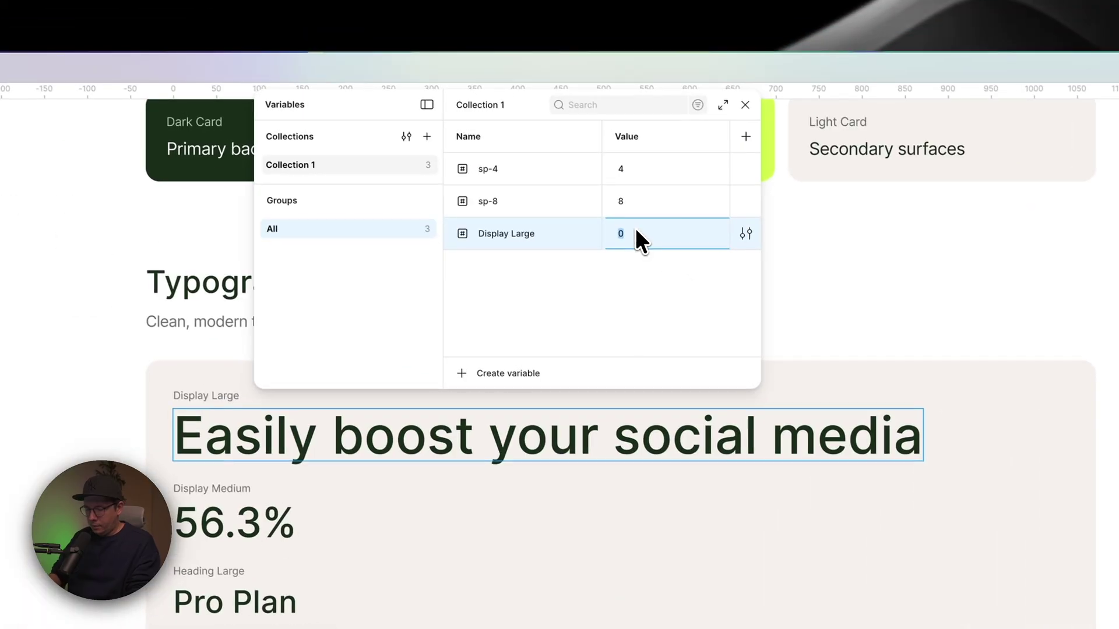
pyautogui.press('Return')
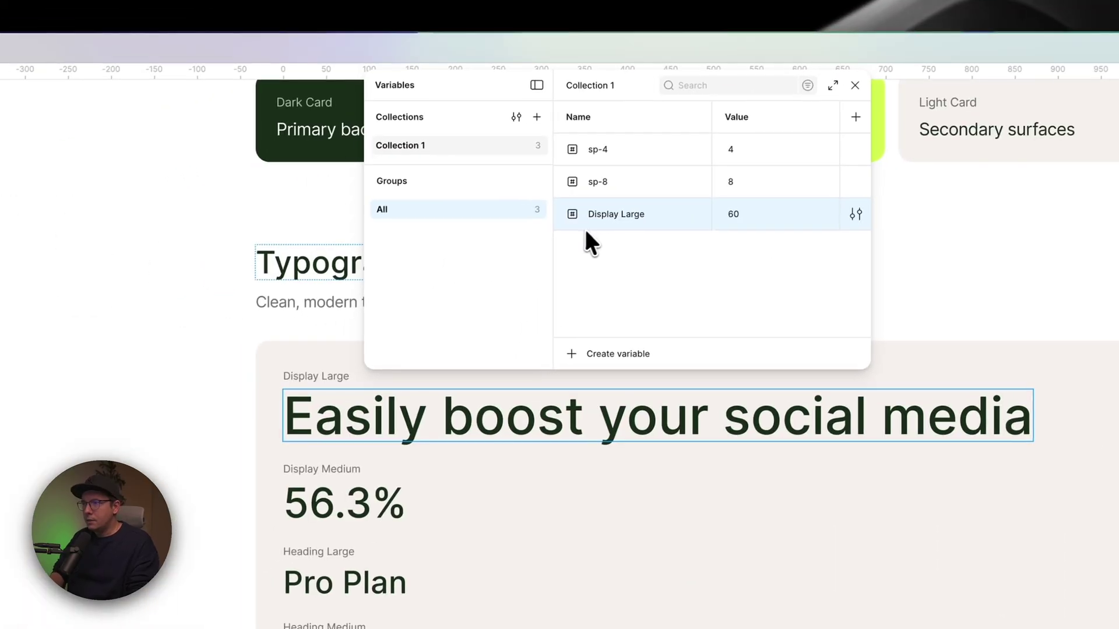
# Move Display Large into a new variable group named fonts.
pyautogui.rightClick(645, 221)
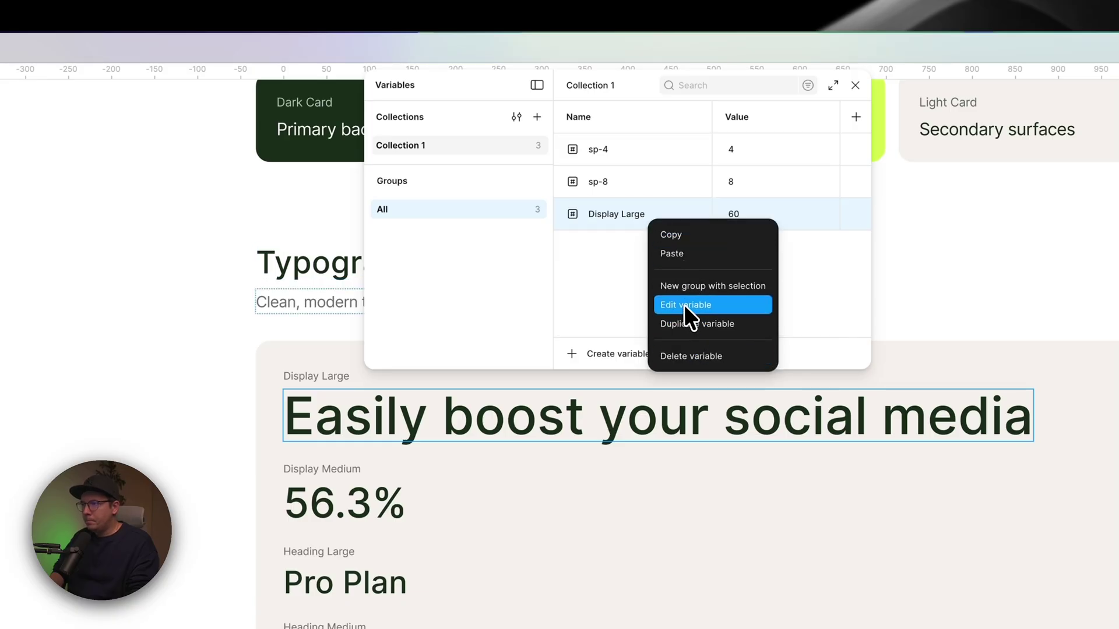
pyautogui.click(681, 285)
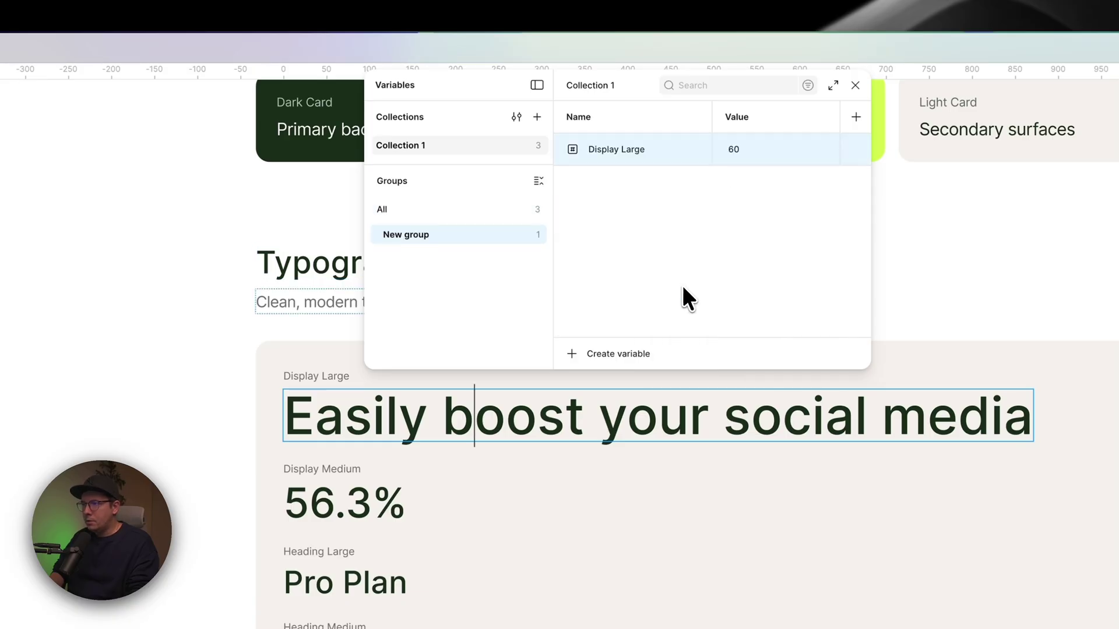
pyautogui.doubleClick(408, 229)
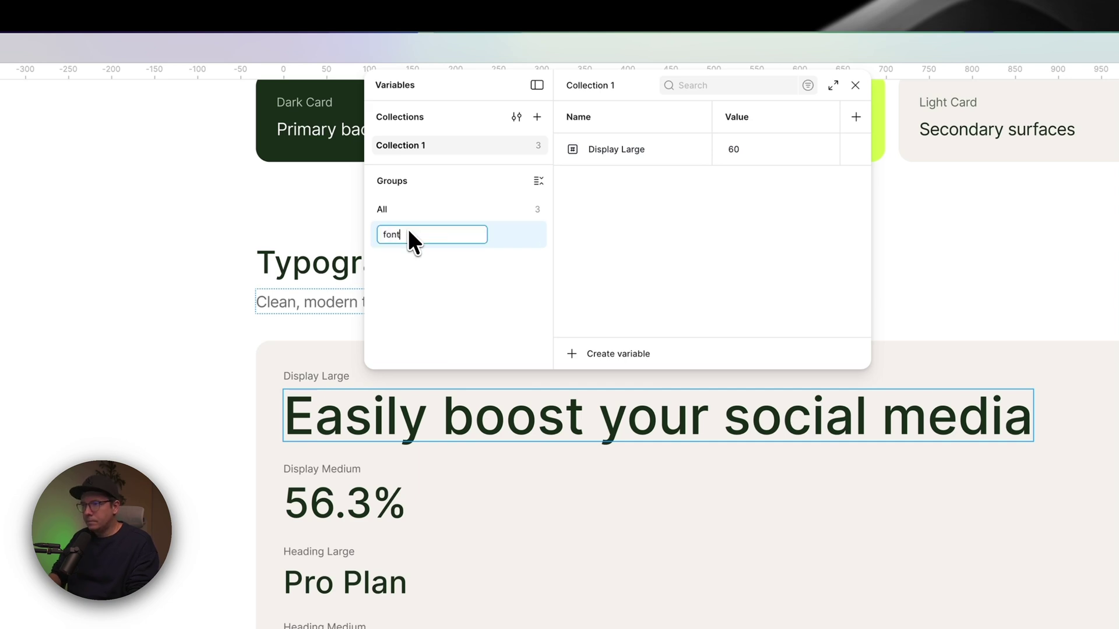
pyautogui.write('s')
pyautogui.press('Return')
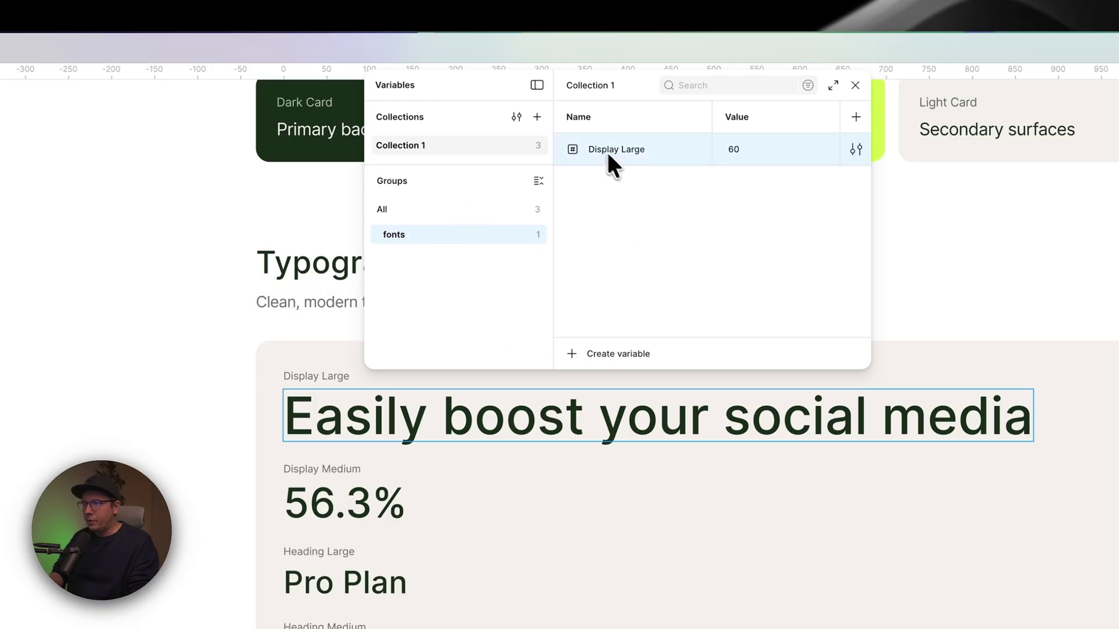
pyautogui.click(319, 502)
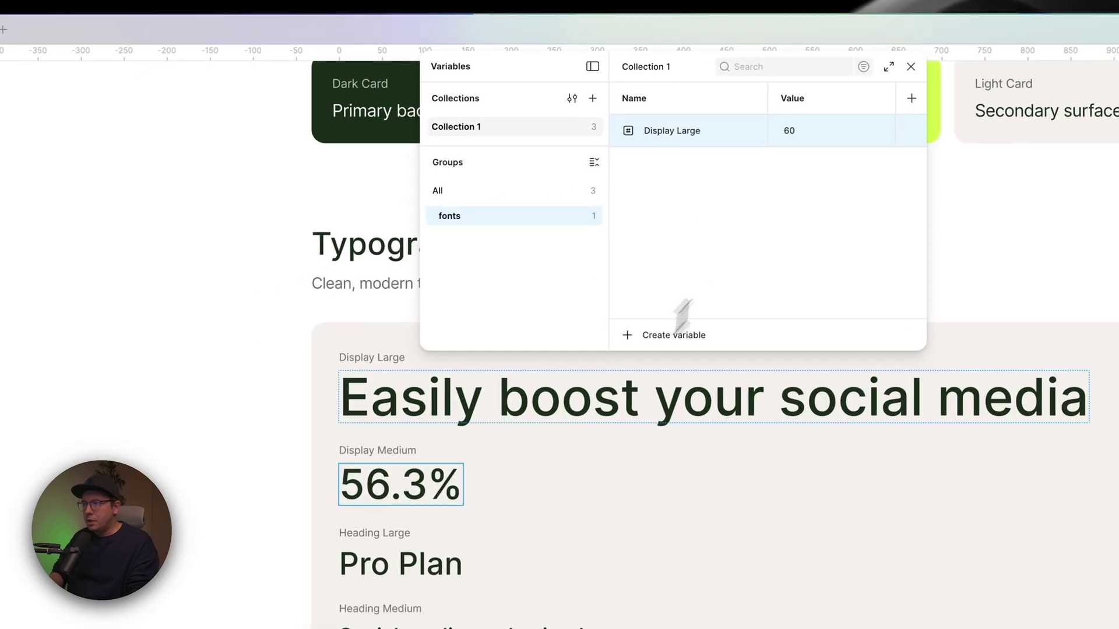
# Duplicate Display Large as Display Large 2 and change its value to 48.
pyautogui.rightClick(732, 132)
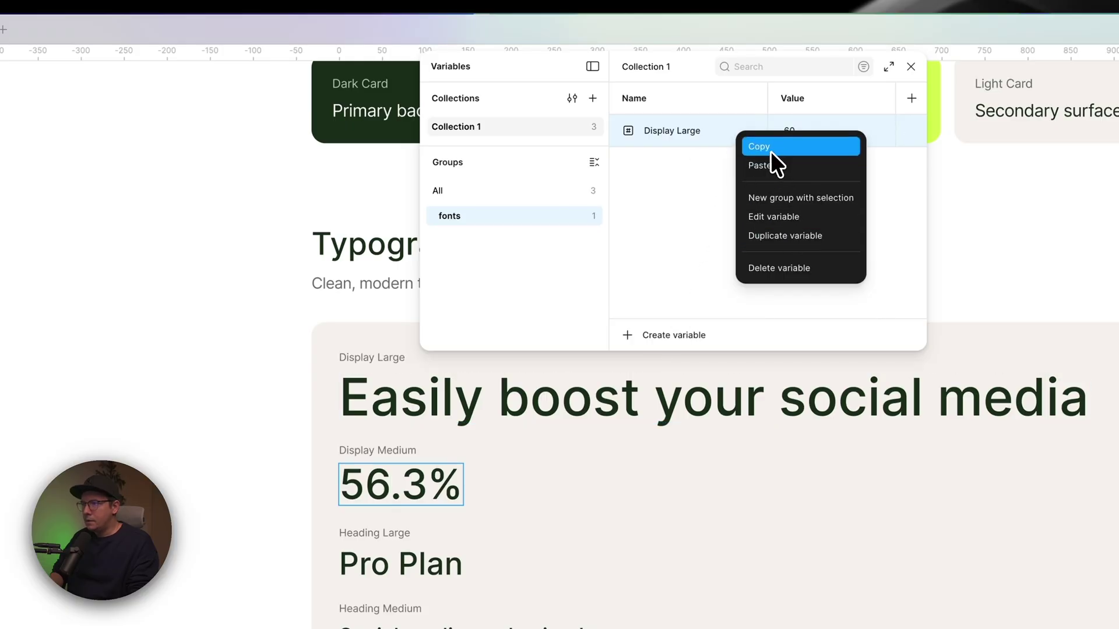
pyautogui.click(781, 237)
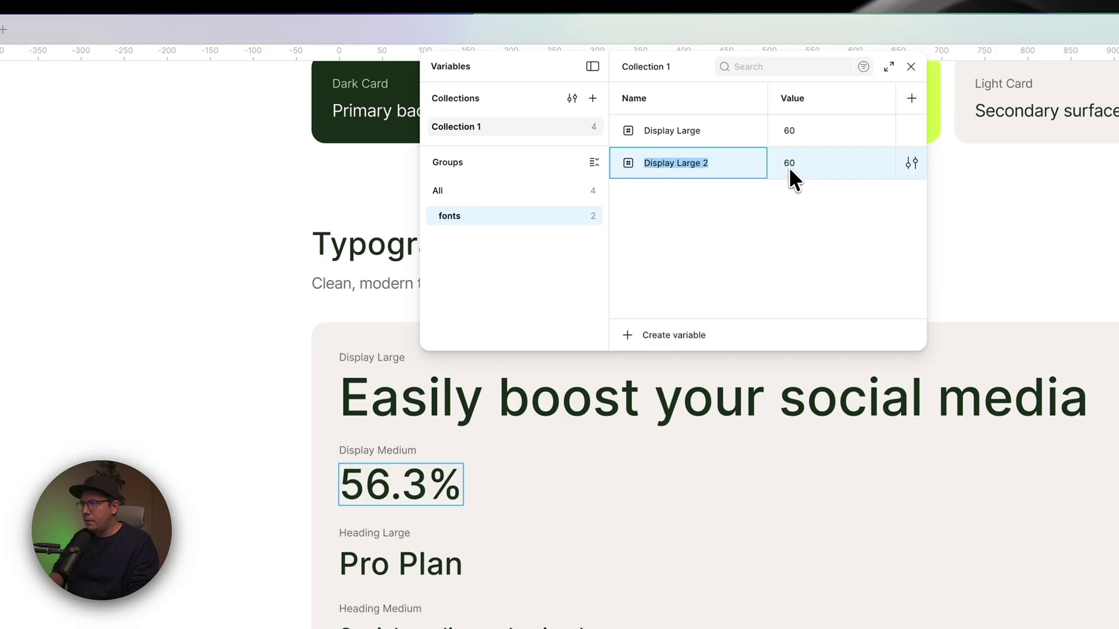
pyautogui.doubleClick(789, 160)
pyautogui.press('BackSpace')
pyautogui.write('48')
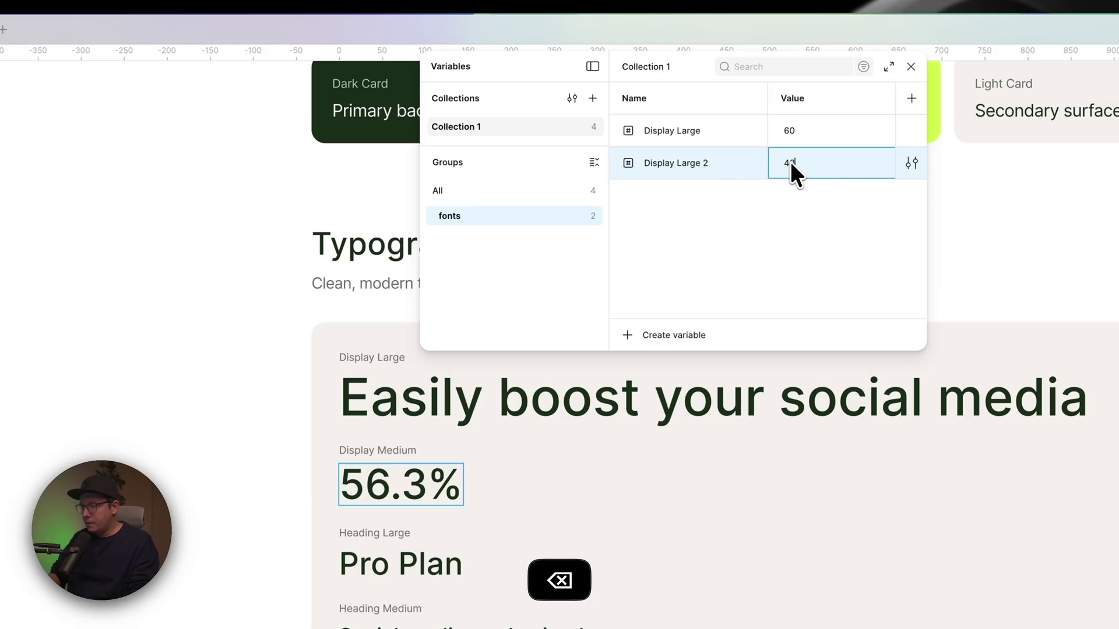
pyautogui.press('Return')
# Select the big heading and bring up its font size options.
pyautogui.doubleClick(434, 396)
pyautogui.press('Escape')
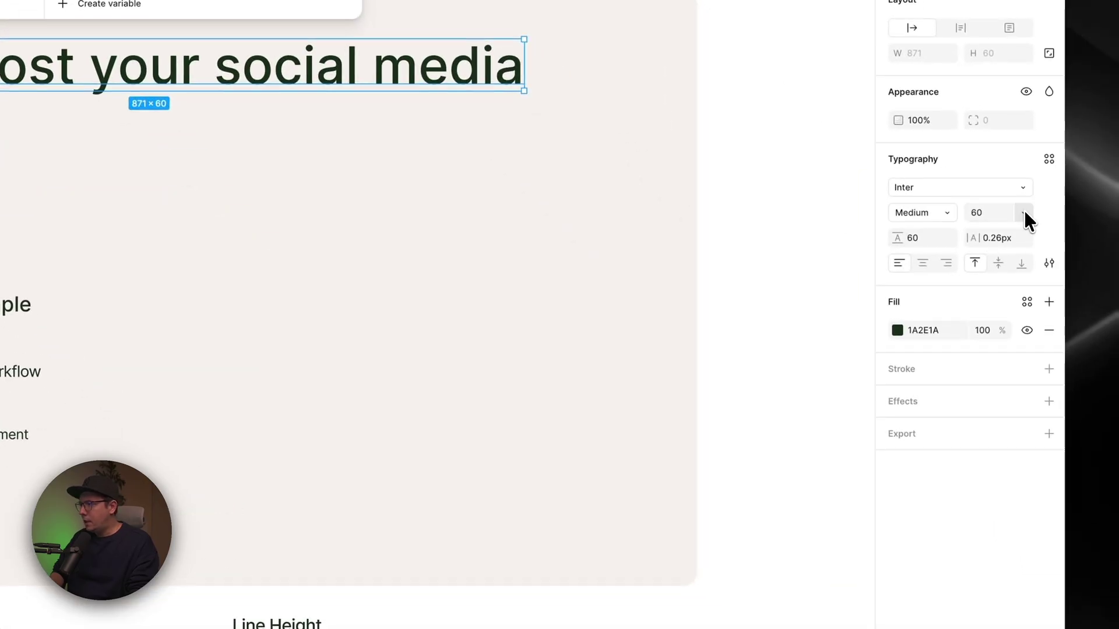
pyautogui.click(1023, 210)
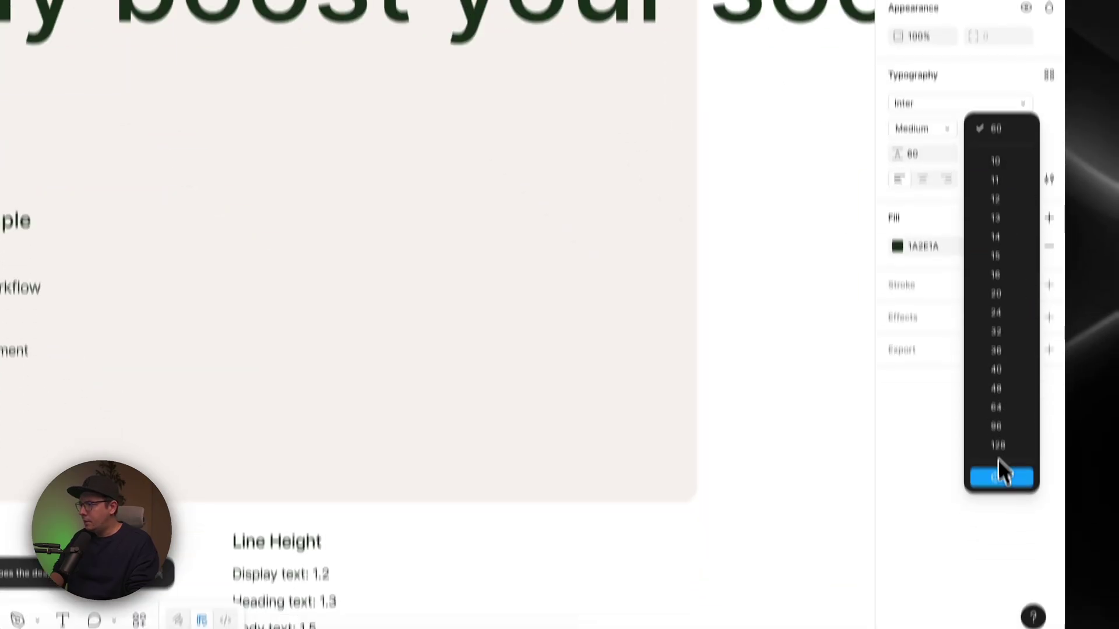
# Bind the heading's font size to Display Large and the 56.3% text's to Display Large 2.
pyautogui.click(996, 561)
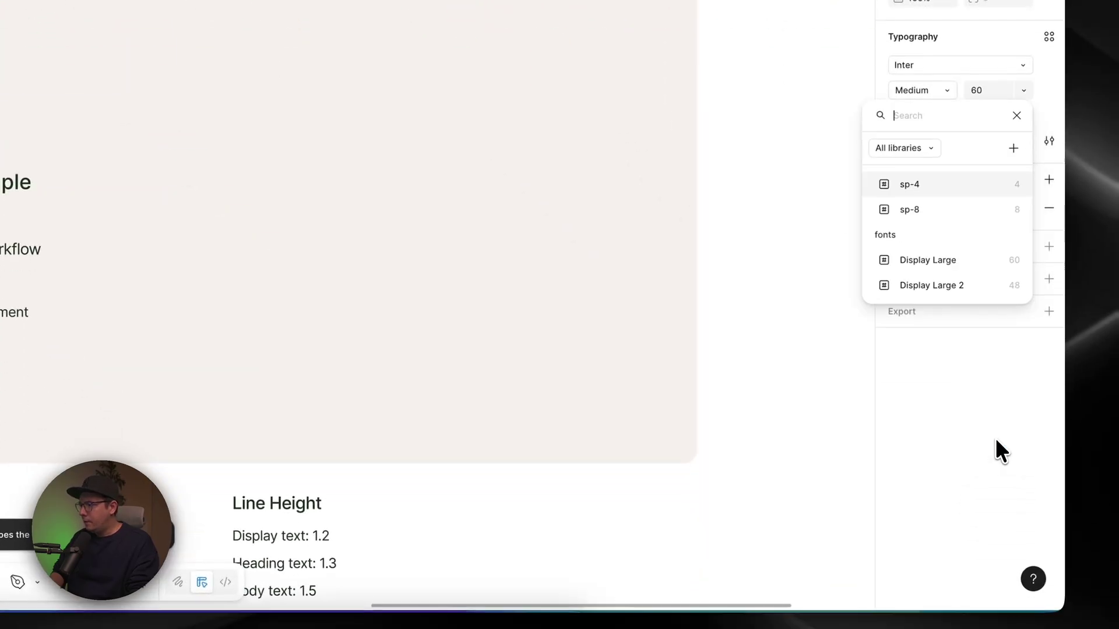
pyautogui.click(939, 260)
pyautogui.click(490, 315)
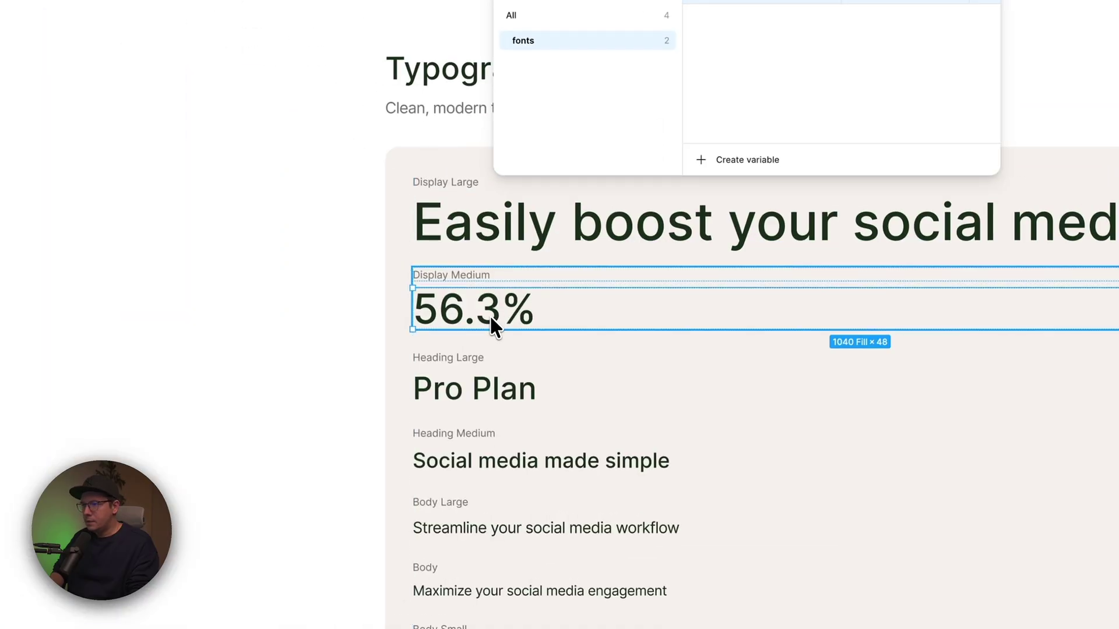
pyautogui.click(491, 316)
pyautogui.click(1025, 261)
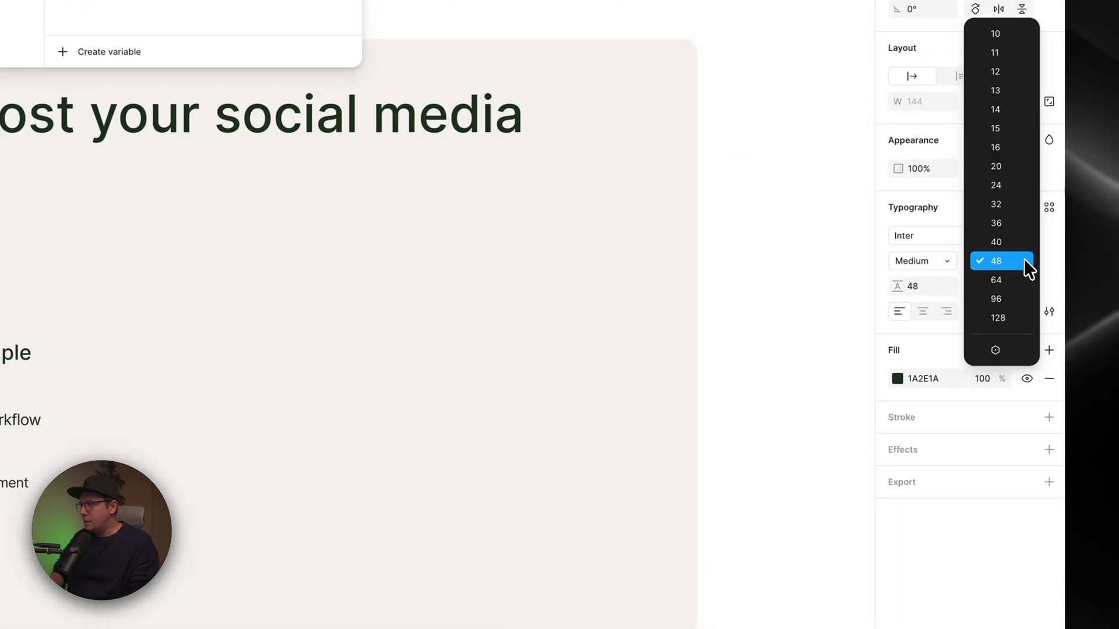
pyautogui.click(996, 352)
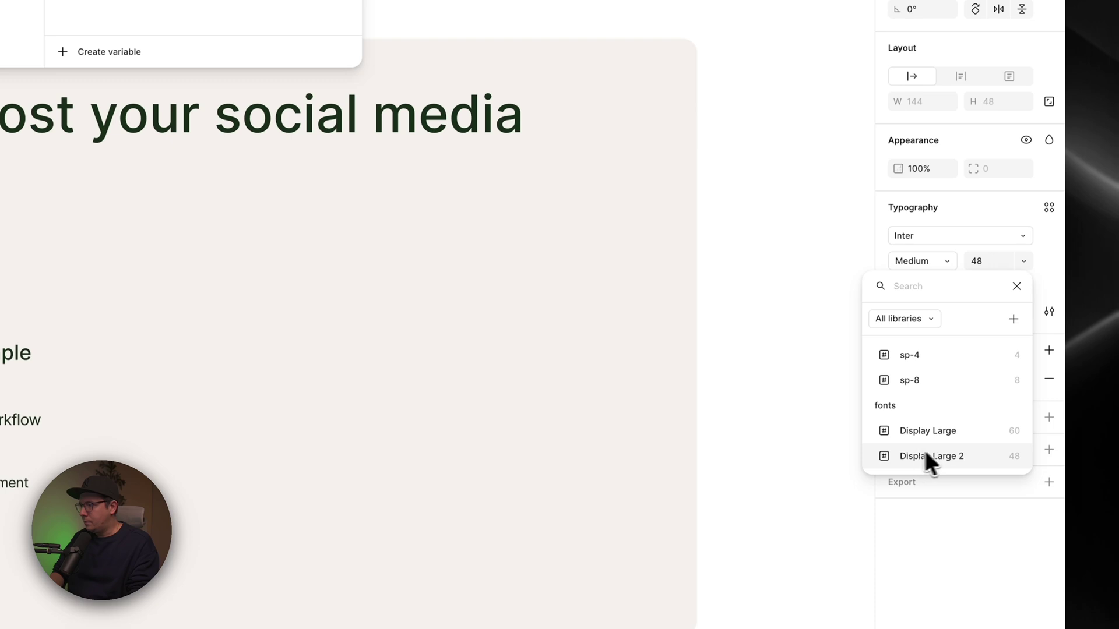
pyautogui.click(942, 456)
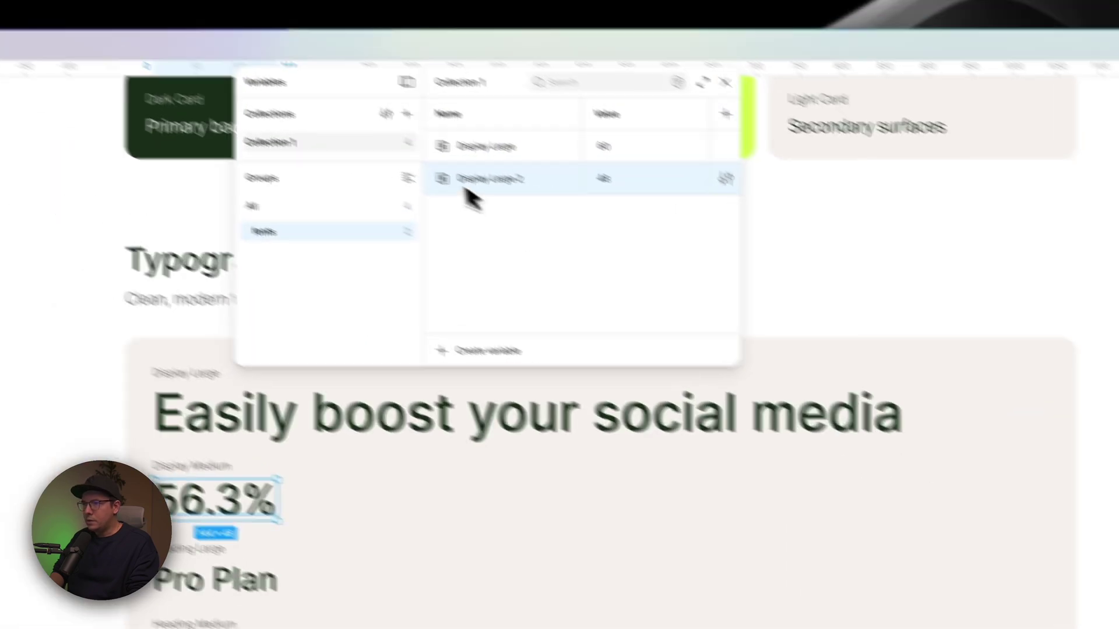
# Rename Display Large 2 to Display Medium and close the variable picker.
pyautogui.doubleClick(557, 205)
pyautogui.click(596, 202)
pyautogui.press('BackSpace')
pyautogui.press('BackSpace')
pyautogui.press('BackSpace')
pyautogui.press('BackSpace')
pyautogui.press('BackSpace')
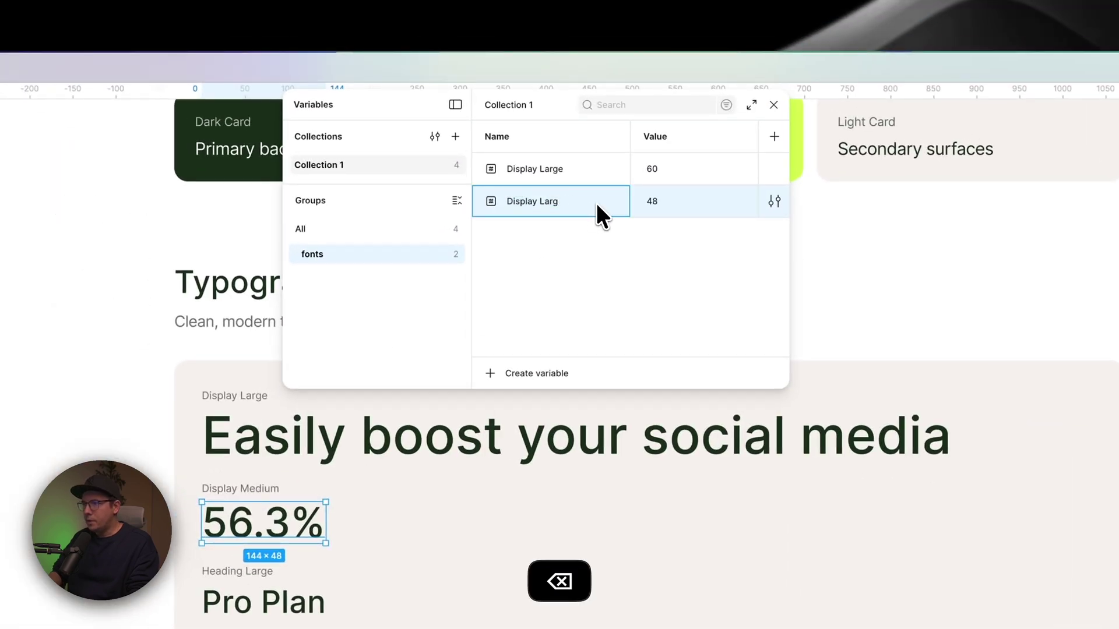
pyautogui.press('BackSpace')
pyautogui.press('BackSpace')
pyautogui.write('Medi')
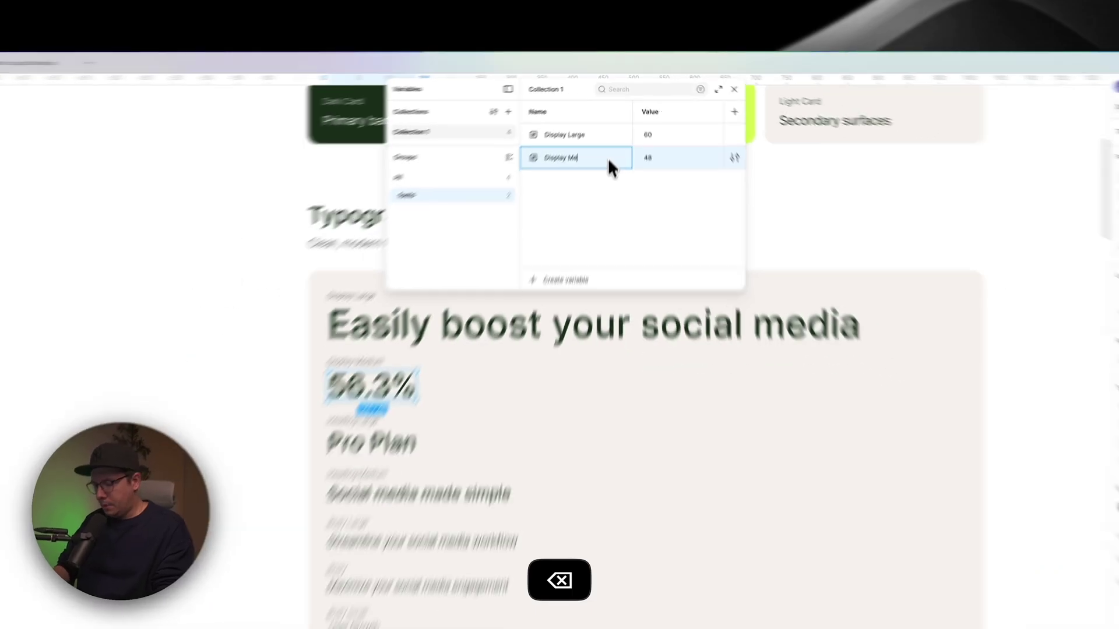
pyautogui.write('um')
pyautogui.press('Return')
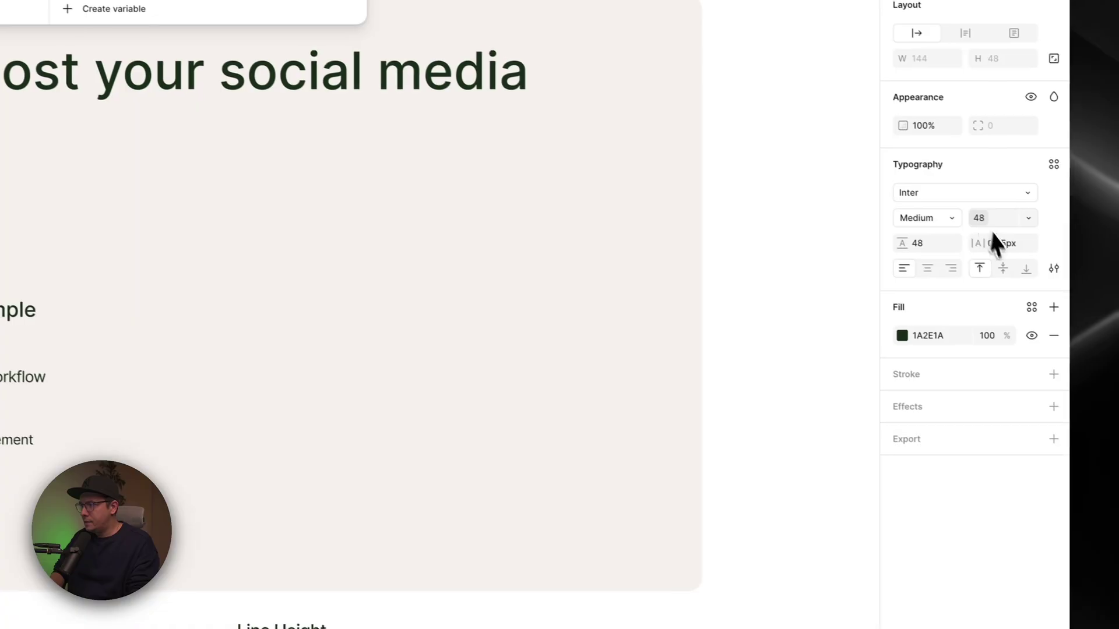
pyautogui.click(979, 217)
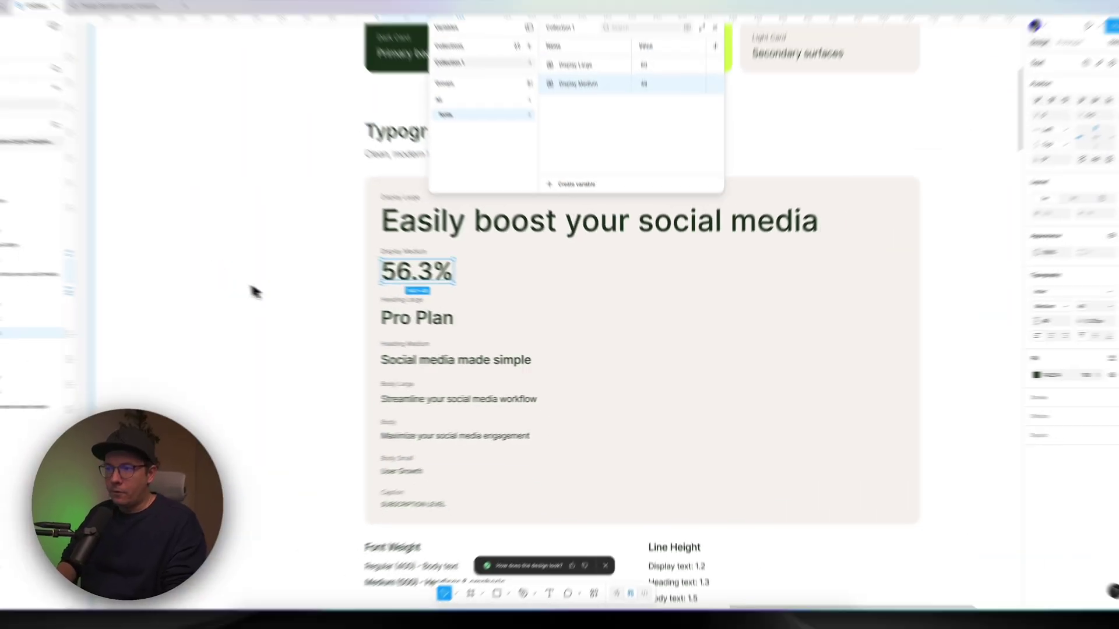
pyautogui.click(255, 291)
pyautogui.scroll(-3, 291, 294)
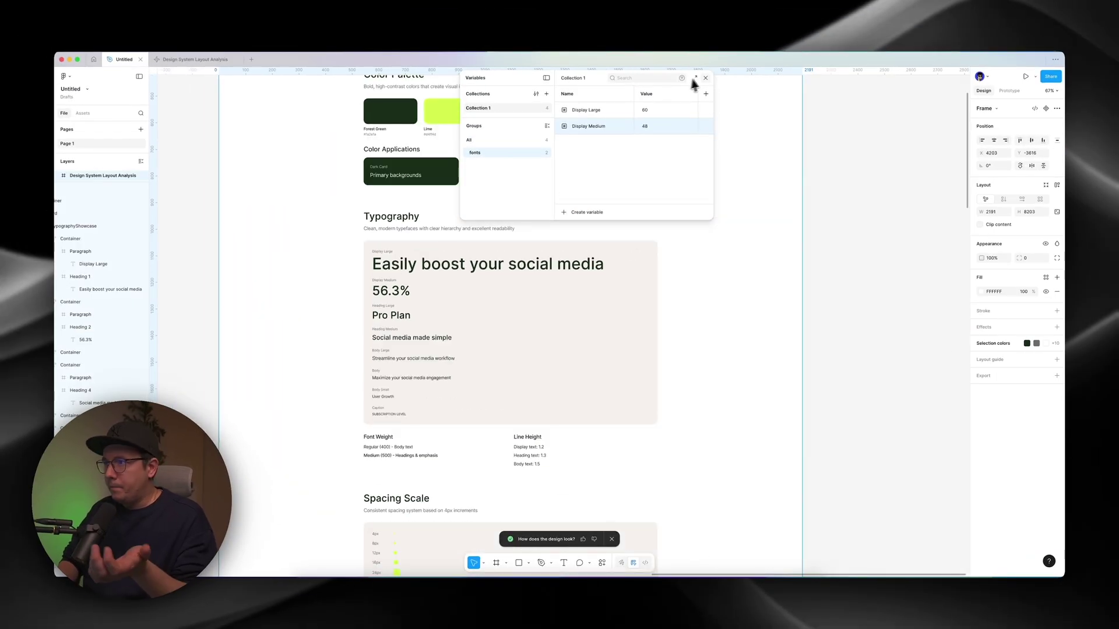
# Combine the Primary, Lime, Secondary and Ghost buttons into one component set.
pyautogui.click(889, 233)
pyautogui.scroll(-3, 449, 295)
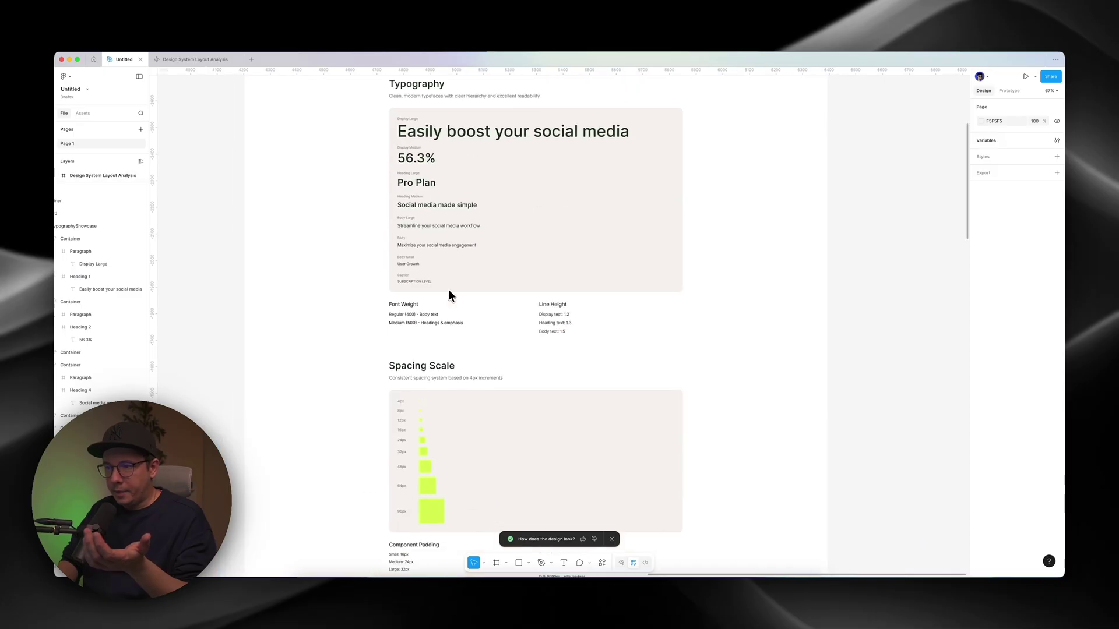
pyautogui.scroll(-10, 532, 349)
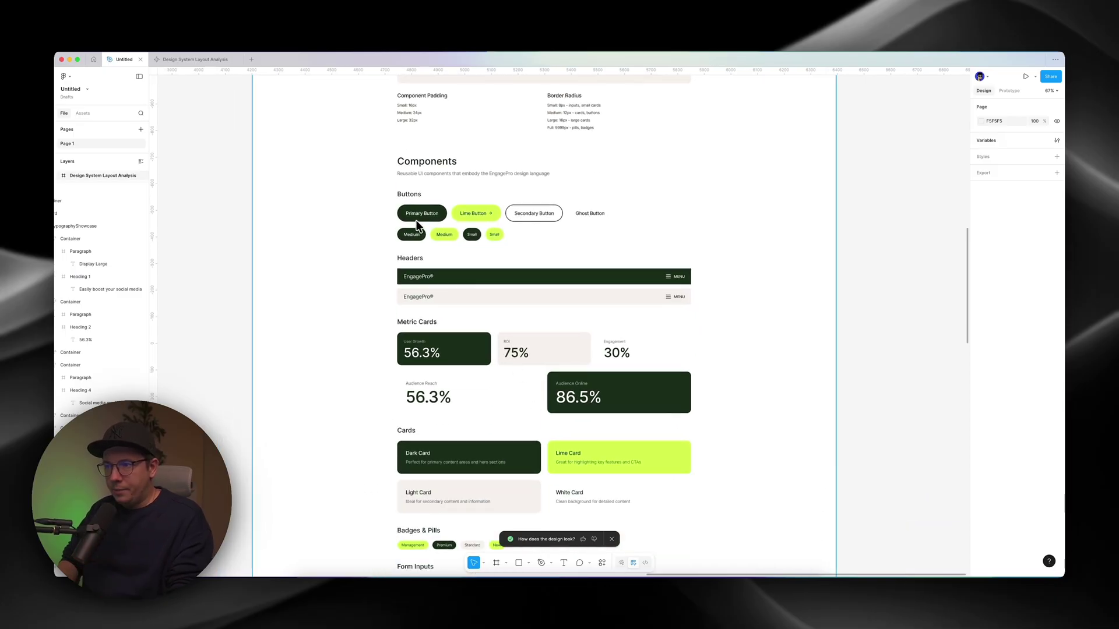
pyautogui.scroll(3, 417, 226)
pyautogui.click(451, 208)
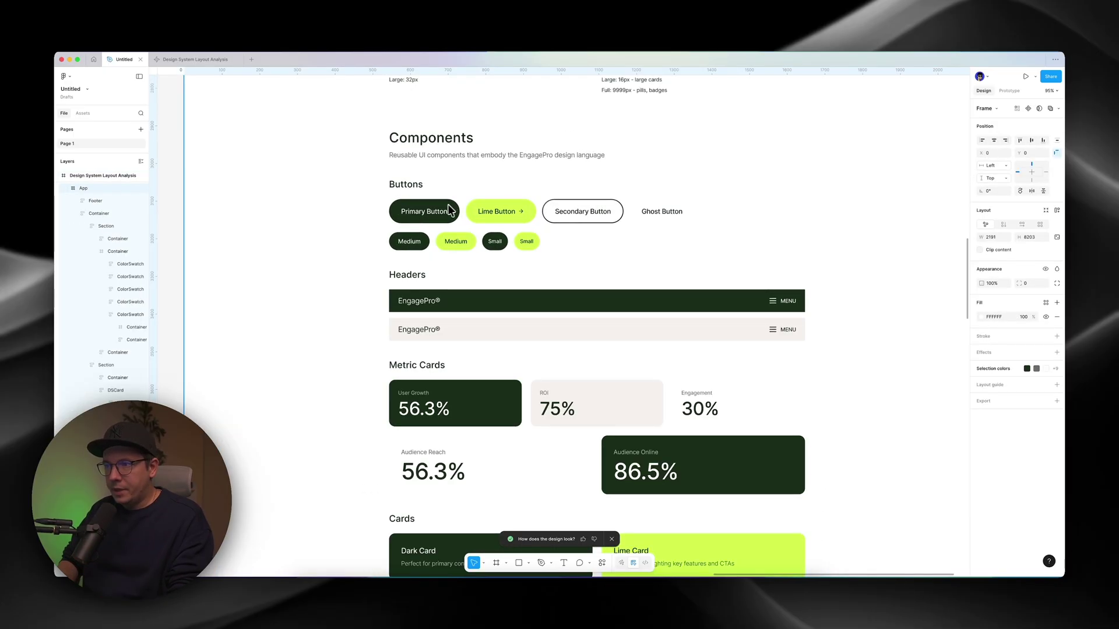
pyautogui.doubleClick(444, 208)
pyautogui.doubleClick(444, 209)
pyautogui.doubleClick(444, 209)
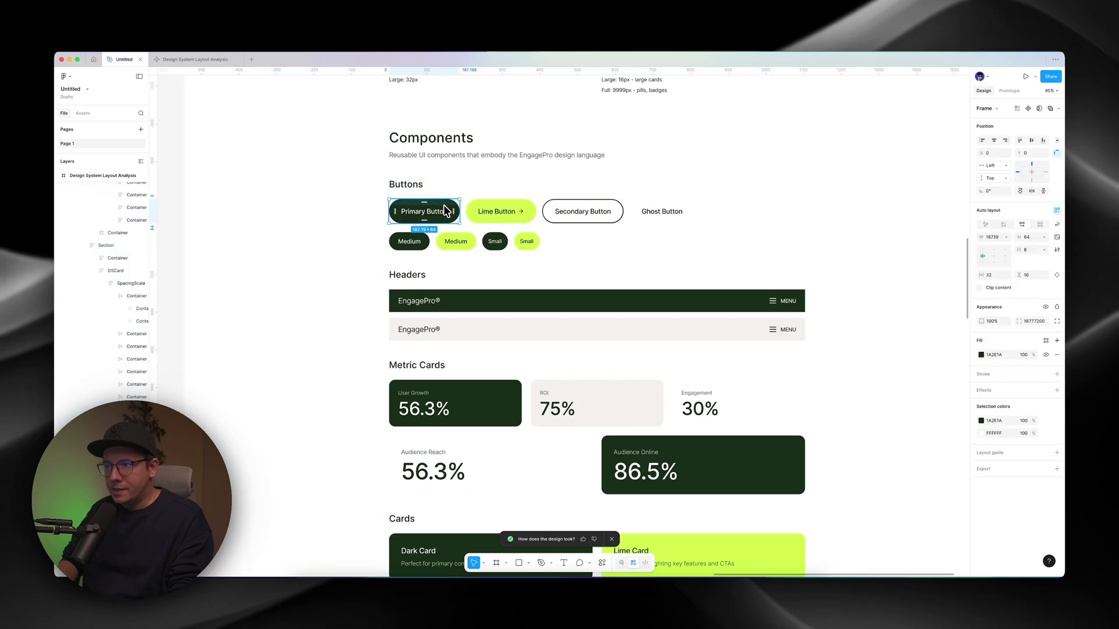
pyautogui.keyDown('shift'); pyautogui.click(479, 208); pyautogui.keyUp('shift')
pyautogui.keyDown('shift'); pyautogui.click(555, 202); pyautogui.keyUp('shift')
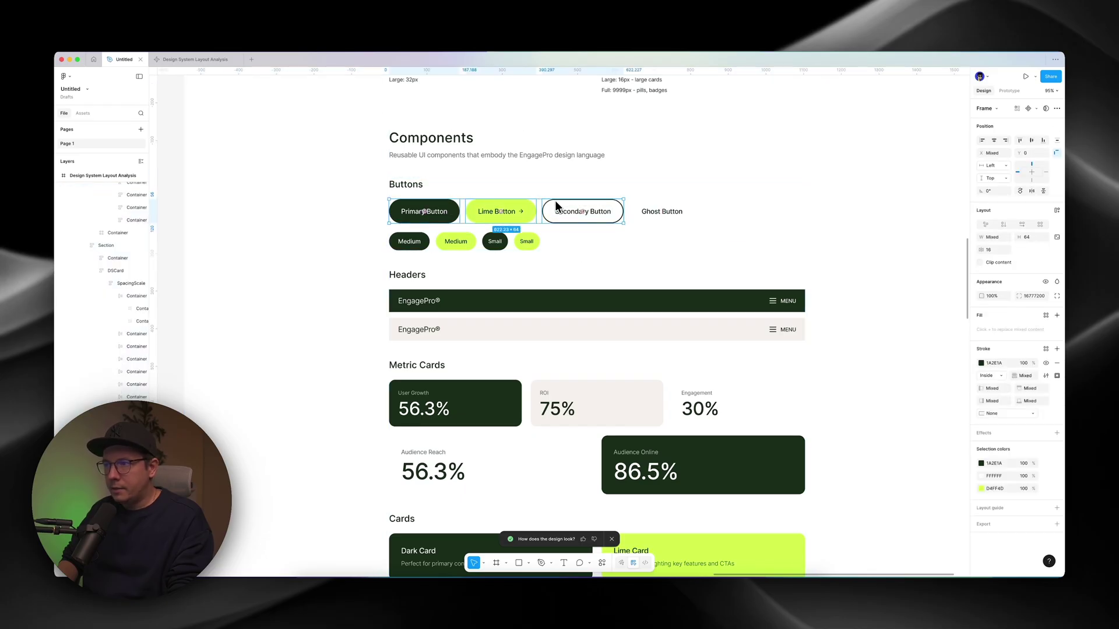
pyautogui.keyDown('shift'); pyautogui.click(649, 205); pyautogui.keyUp('shift')
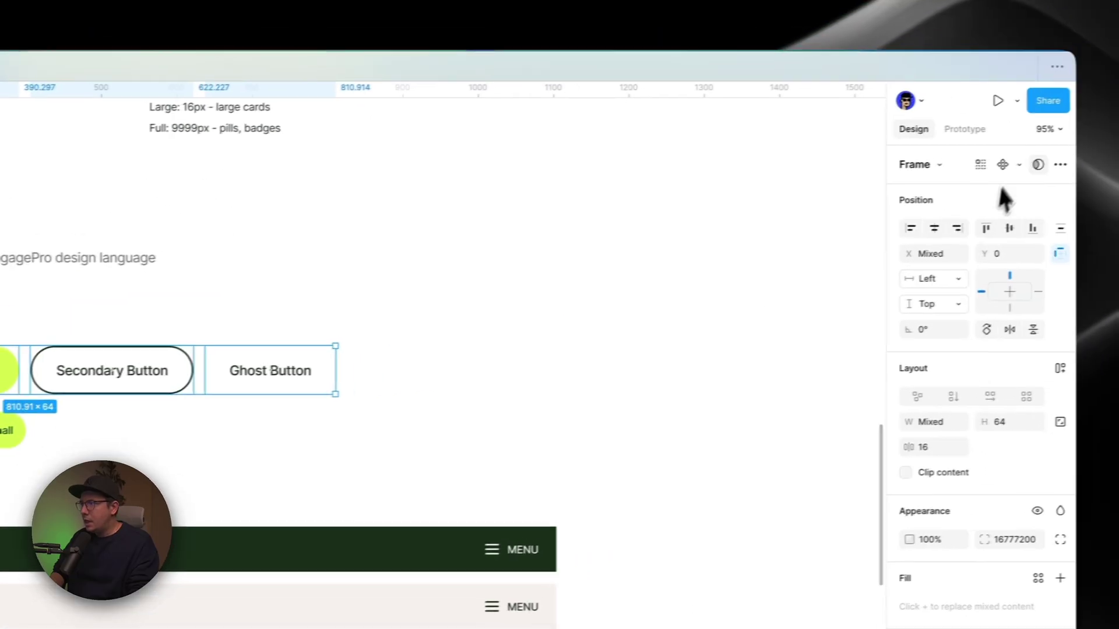
pyautogui.click(1010, 165)
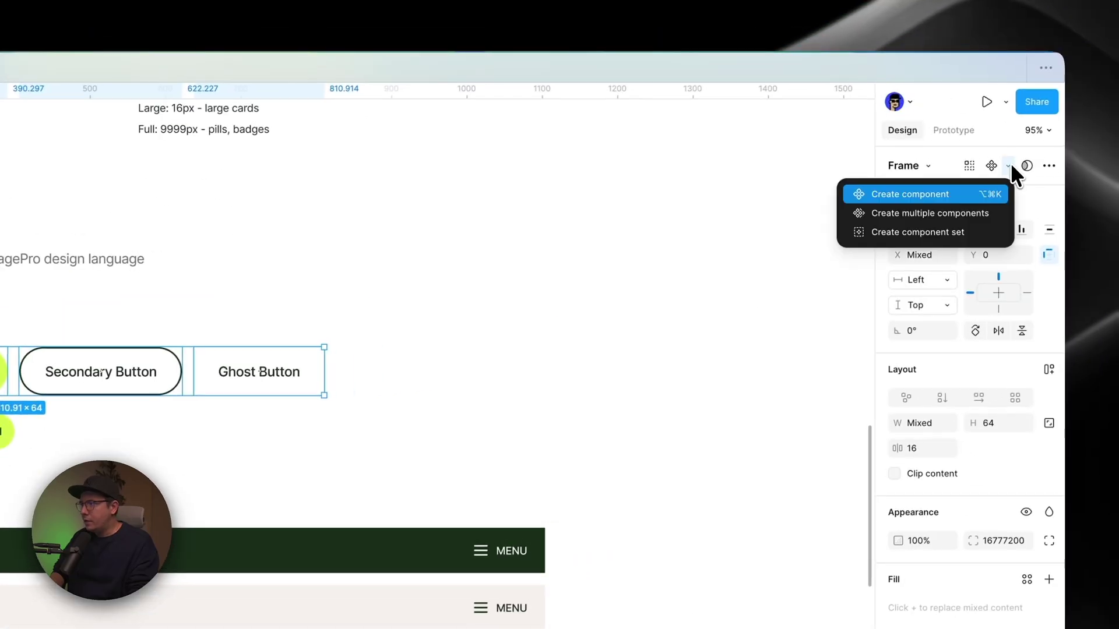
pyautogui.click(888, 231)
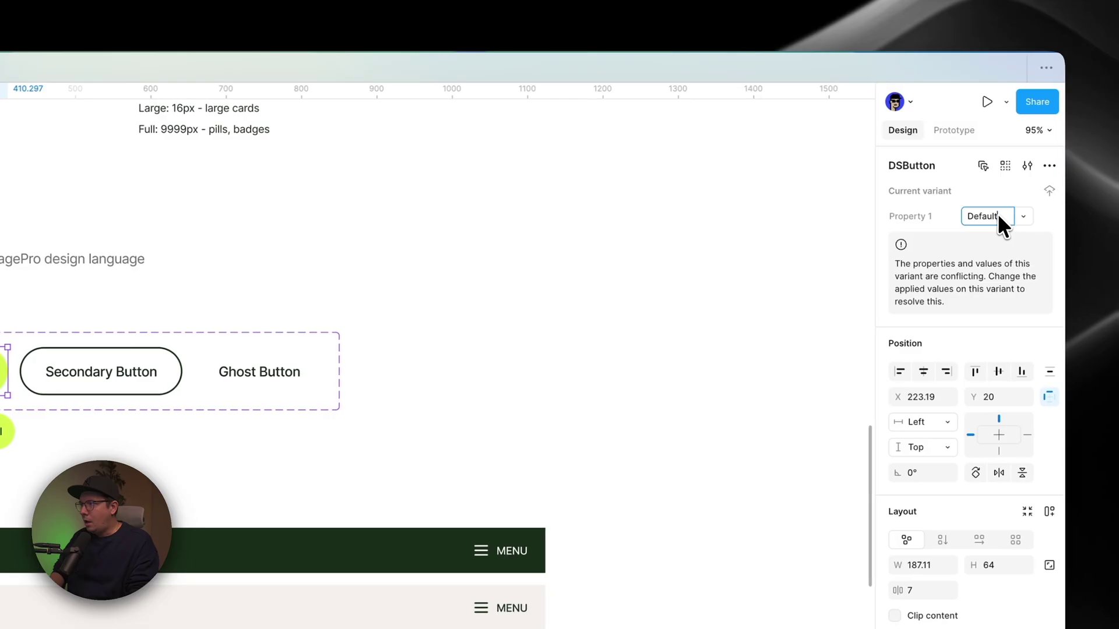
# Name the Lime, Secondary and Ghost variants lime, bordered and ghost.
pyautogui.press('Return')
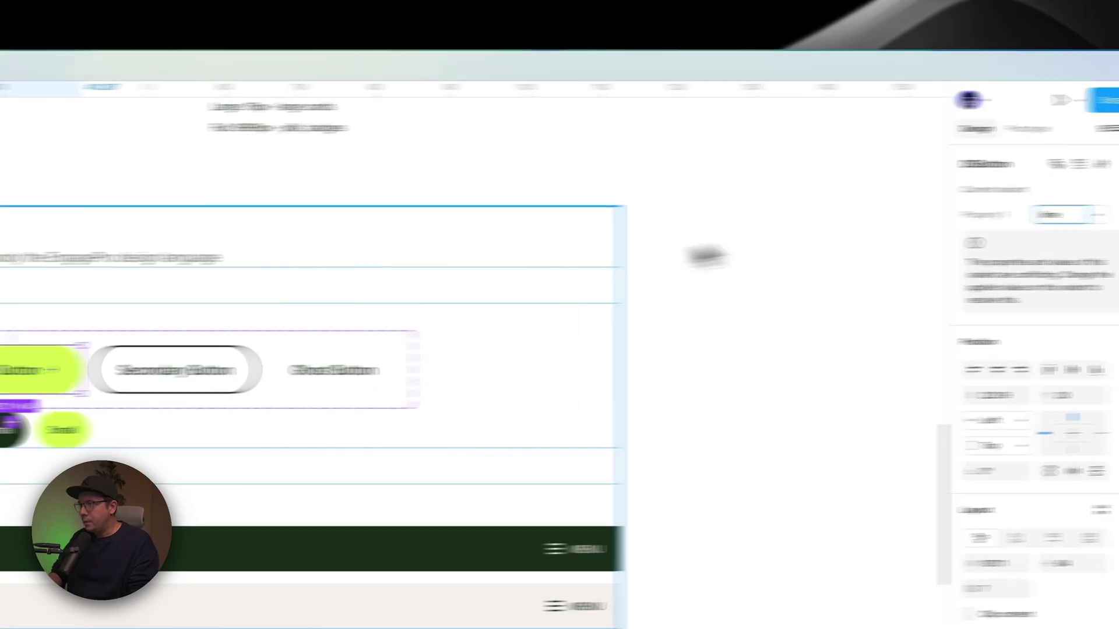
pyautogui.click(87, 376)
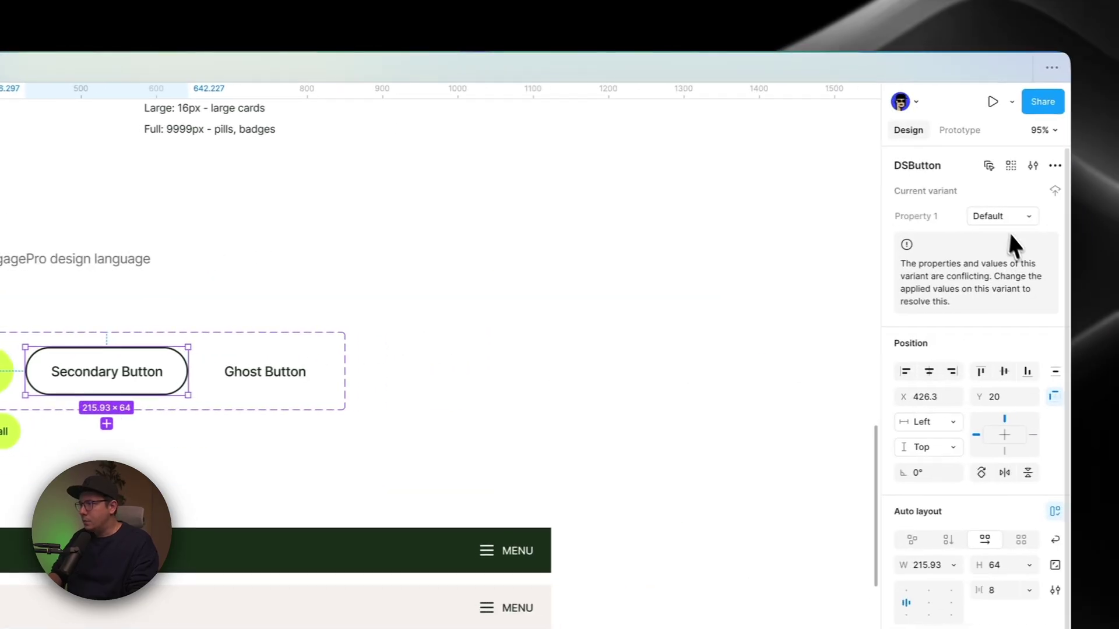
pyautogui.click(1003, 222)
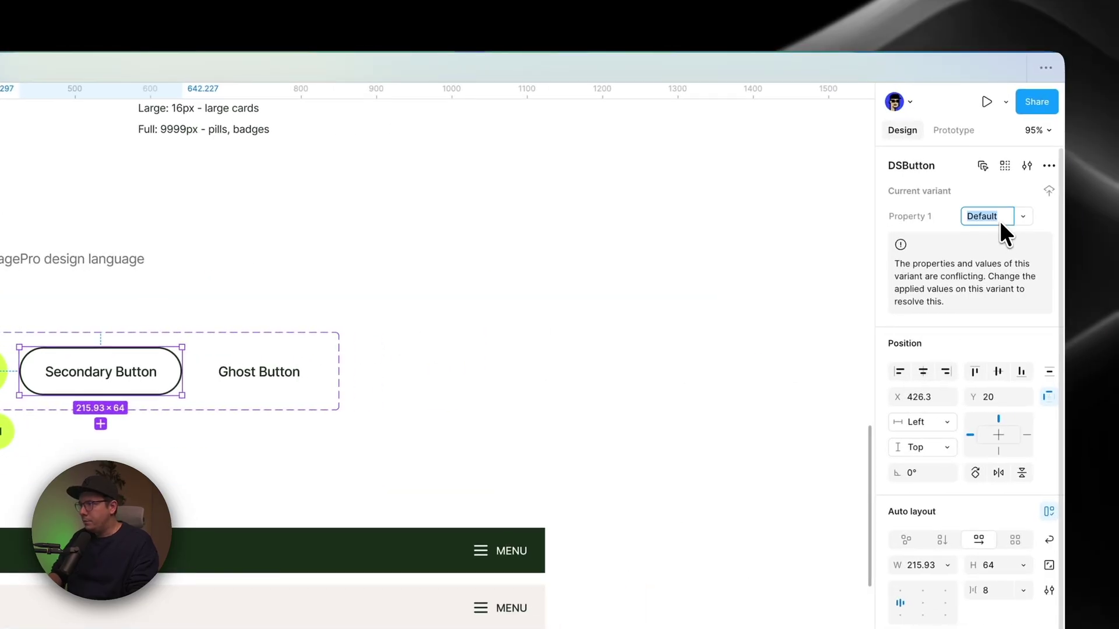
pyautogui.write('bordered')
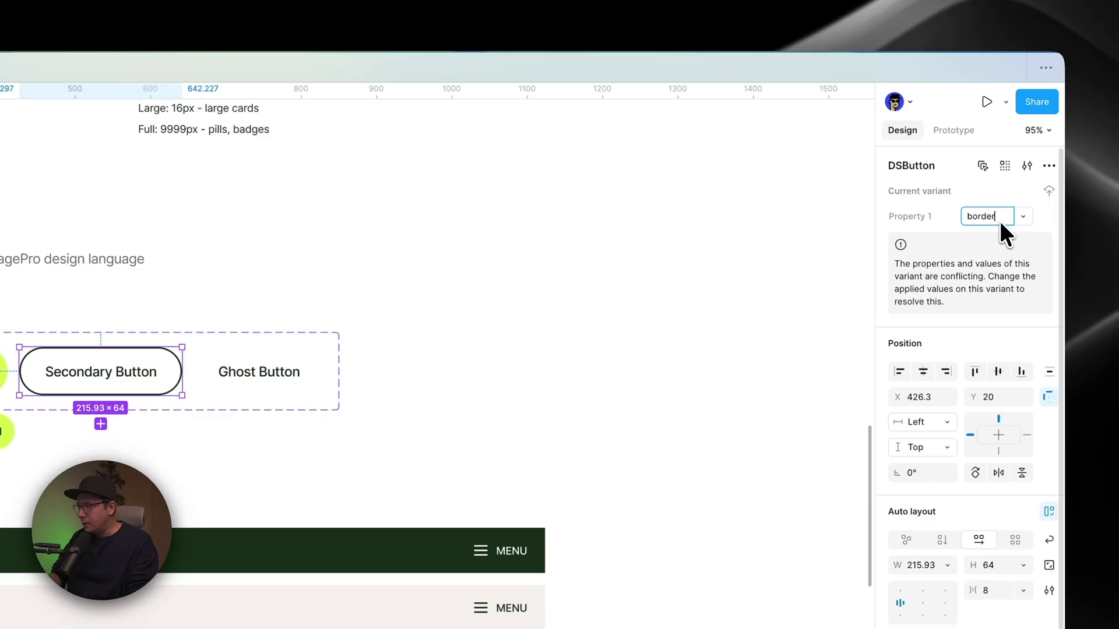
pyautogui.press('Return')
pyautogui.click(260, 372)
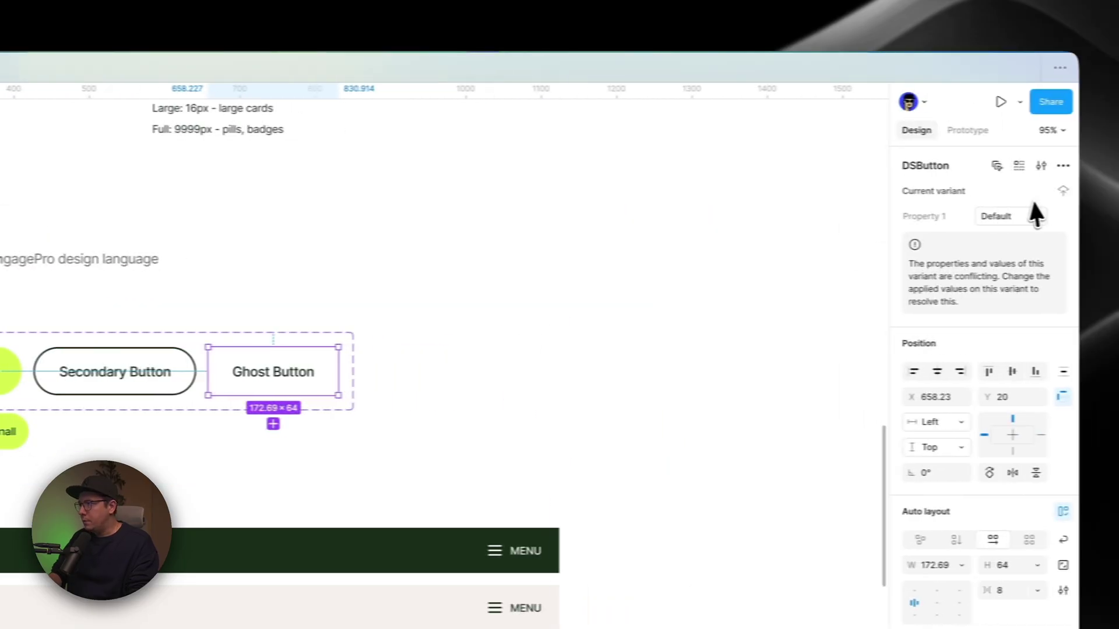
pyautogui.click(999, 216)
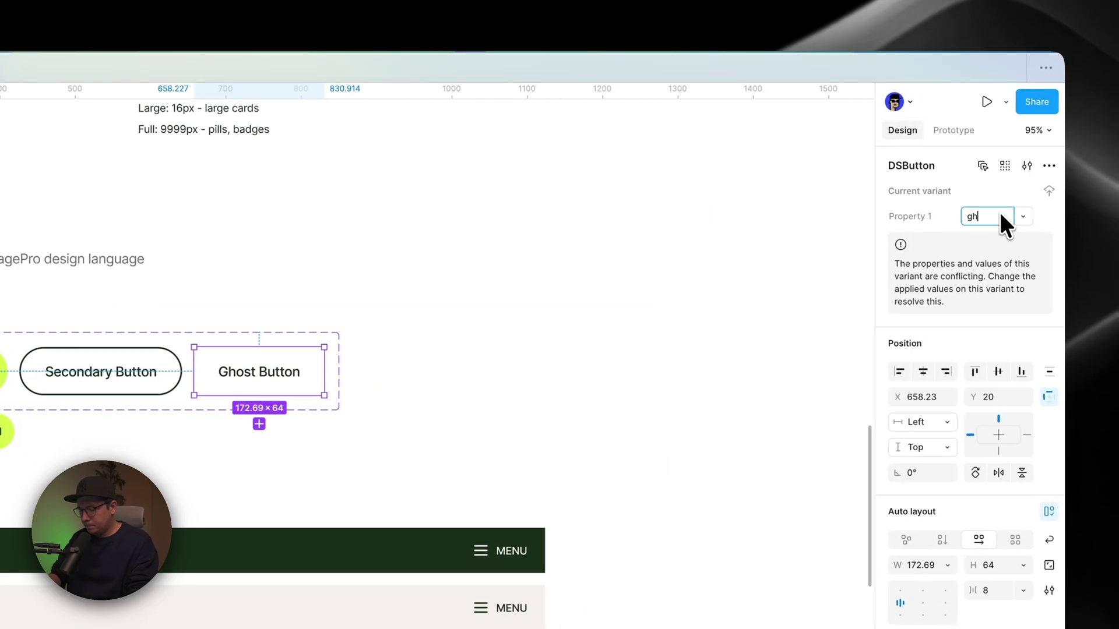
pyautogui.write('ghost')
pyautogui.press('Return')
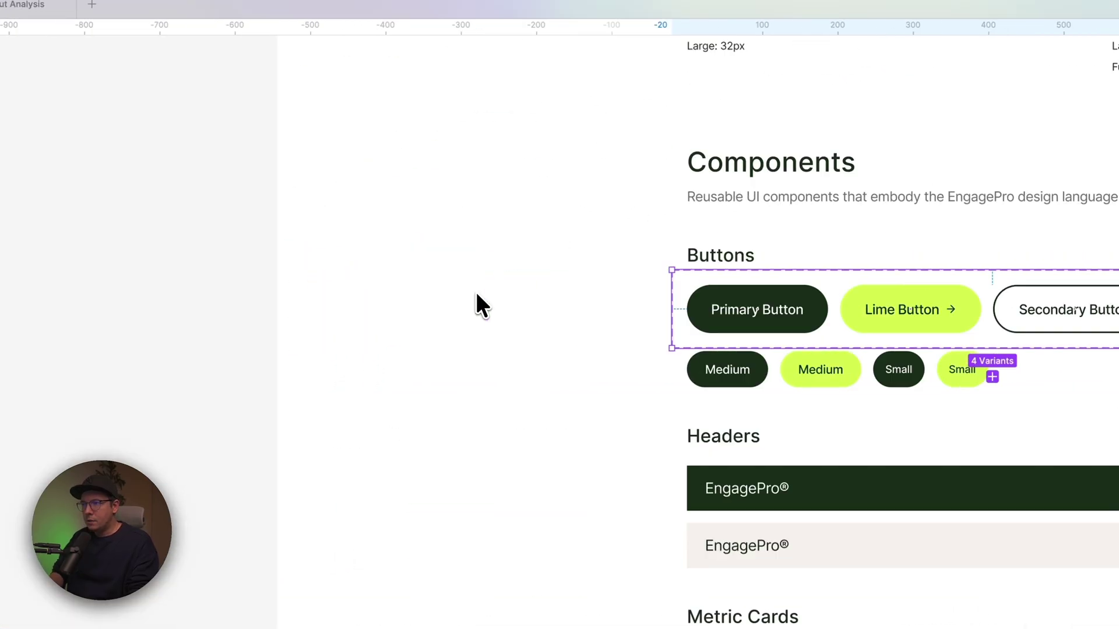
pyautogui.click(431, 310)
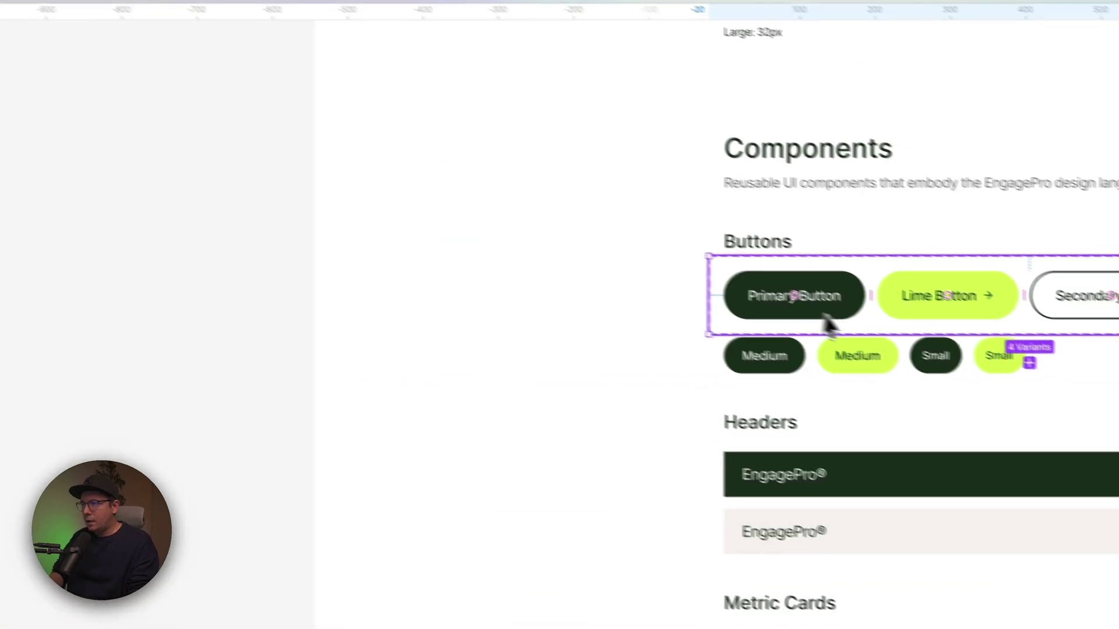
pyautogui.moveTo(791, 294); pyautogui.dragTo(105, 366)
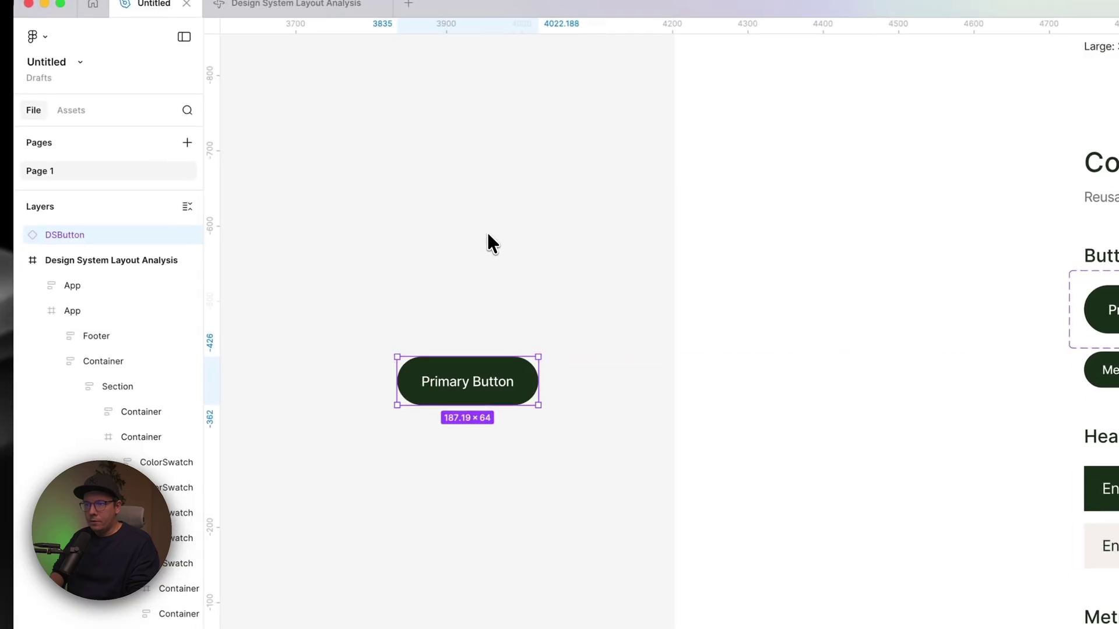
pyautogui.click(96, 217)
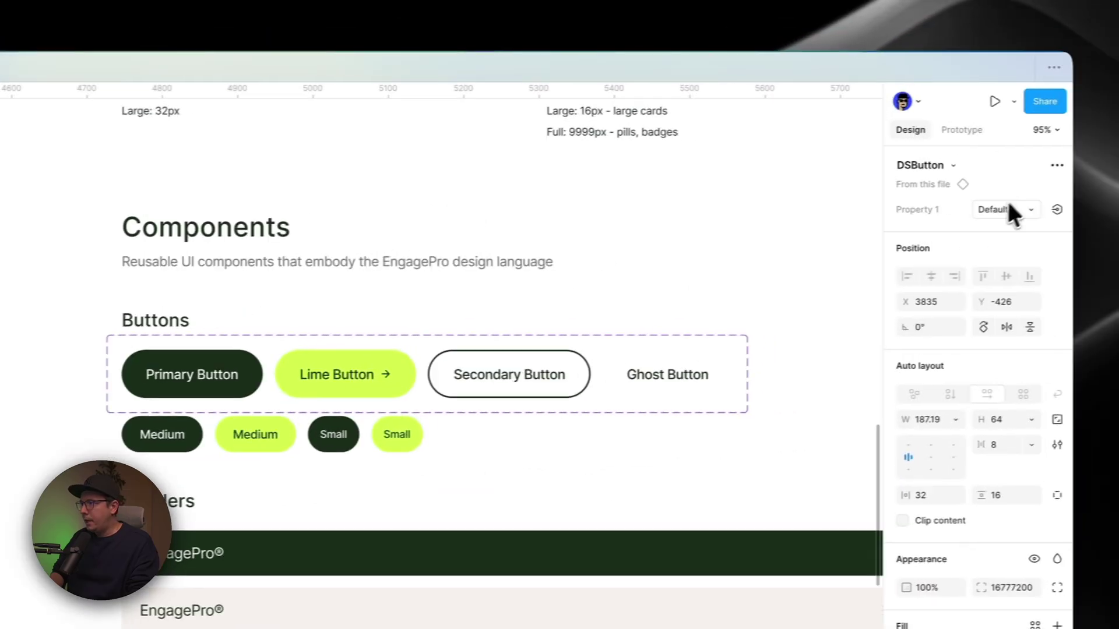
pyautogui.click(1005, 210)
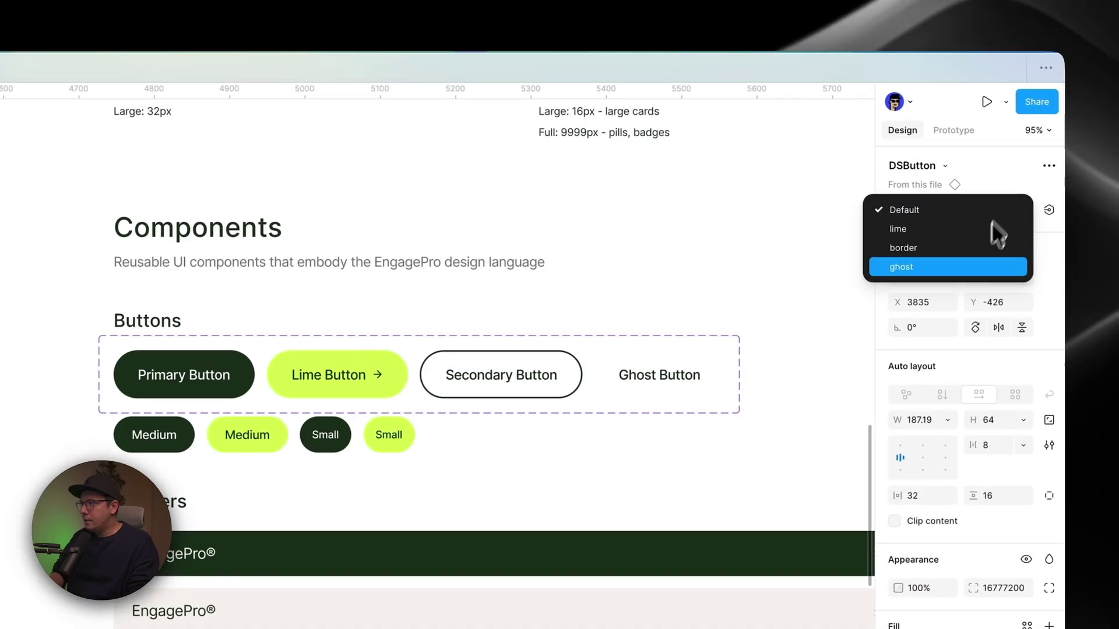
pyautogui.click(931, 230)
pyautogui.click(1011, 211)
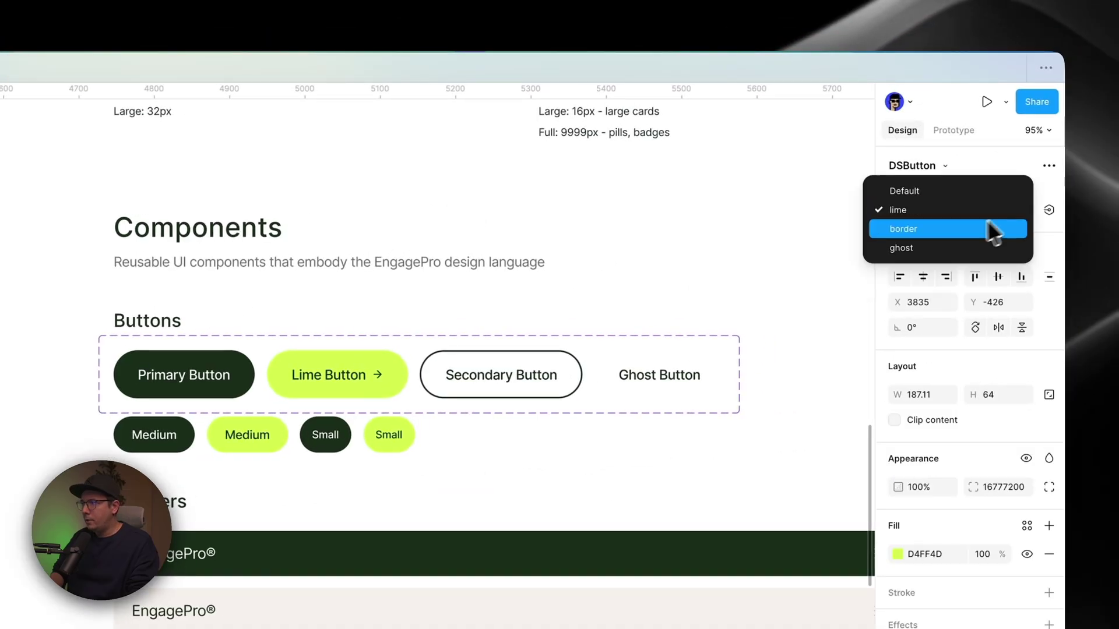
pyautogui.click(958, 230)
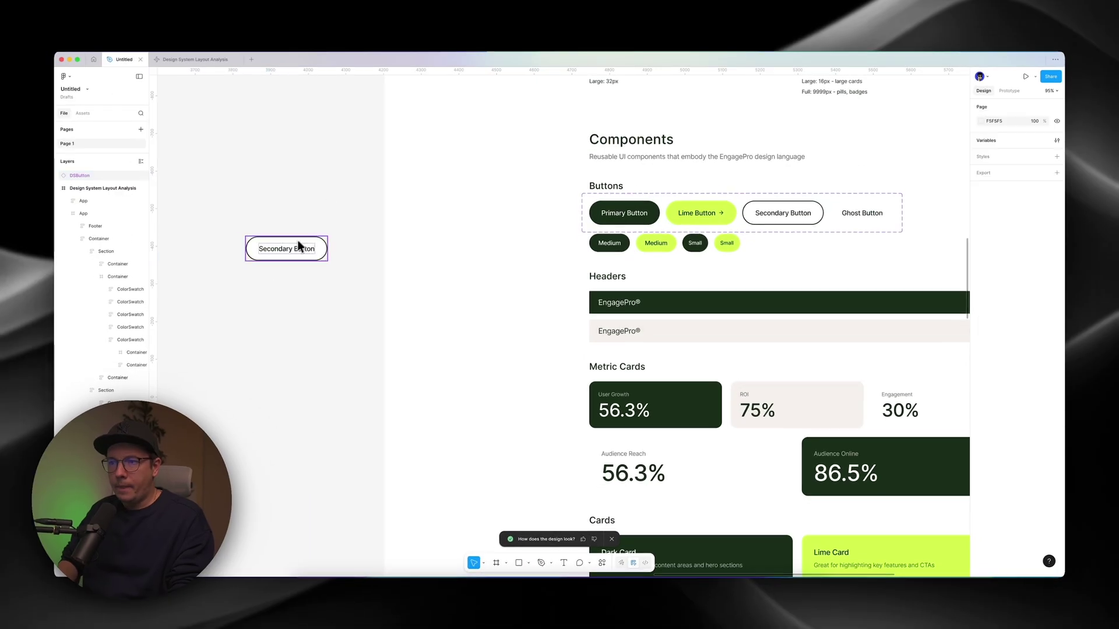
pyautogui.moveTo(325, 198); pyautogui.dragTo(301, 275)
pyautogui.click(326, 204)
pyautogui.press('BackSpace')
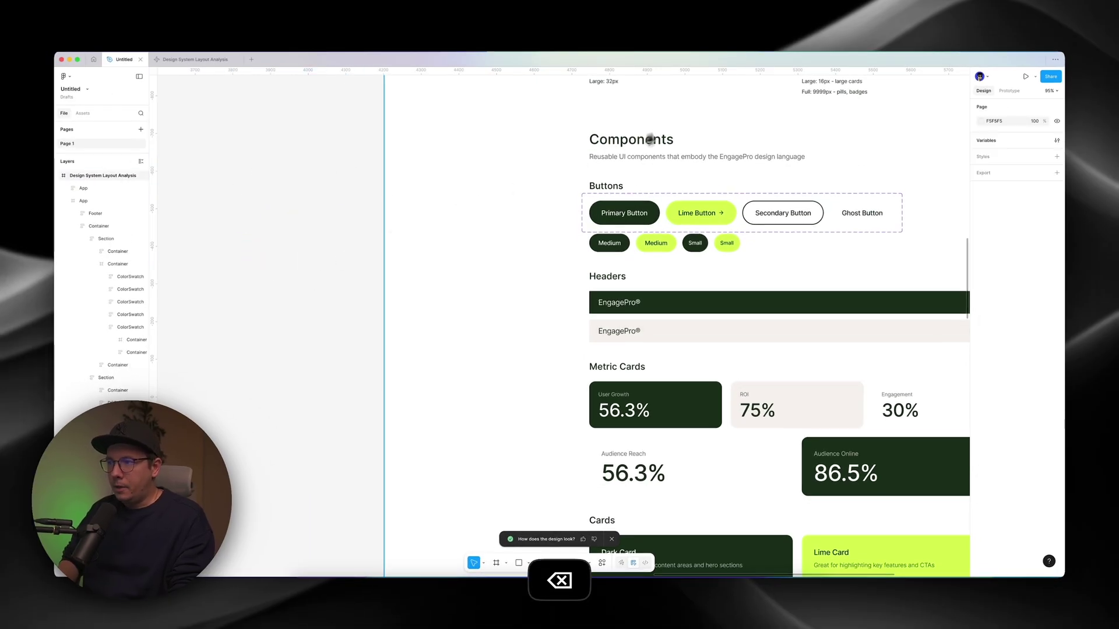
pyautogui.scroll(-5, 650, 139)
pyautogui.scroll(-3, 537, 275)
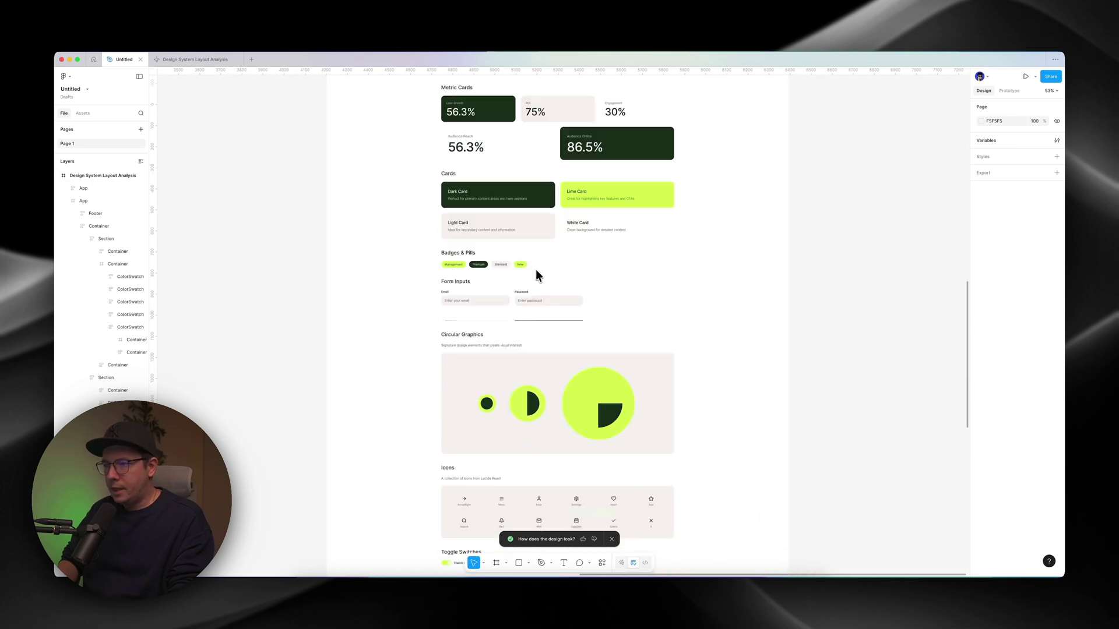
pyautogui.scroll(-5, 537, 275)
pyautogui.scroll(12, 538, 275)
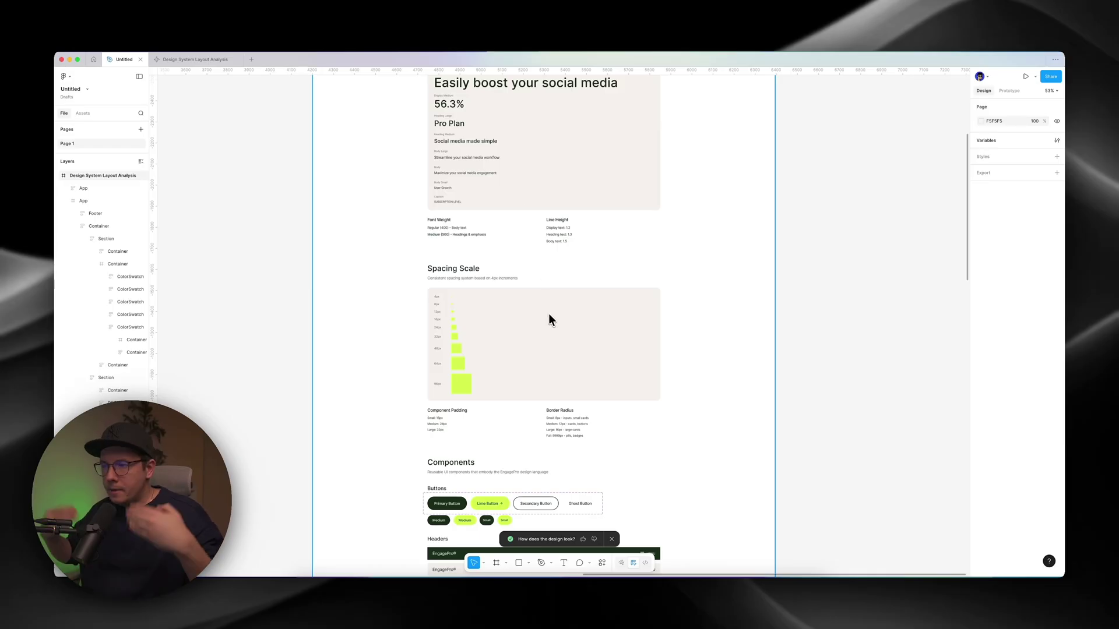
pyautogui.scroll(-5, 527, 260)
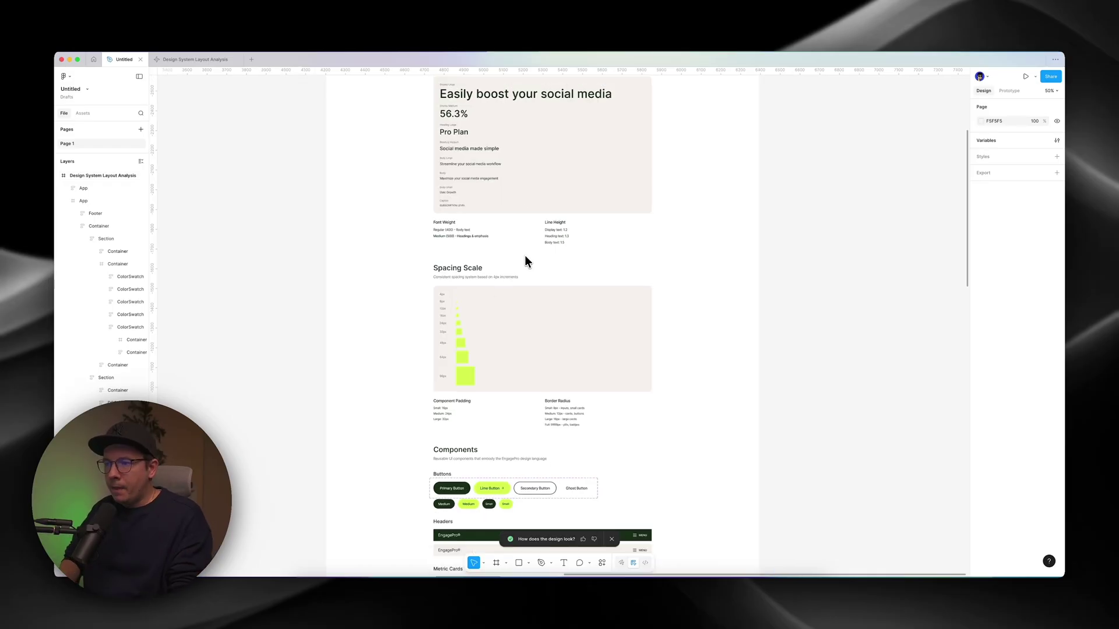
pyautogui.scroll(-2, 533, 242)
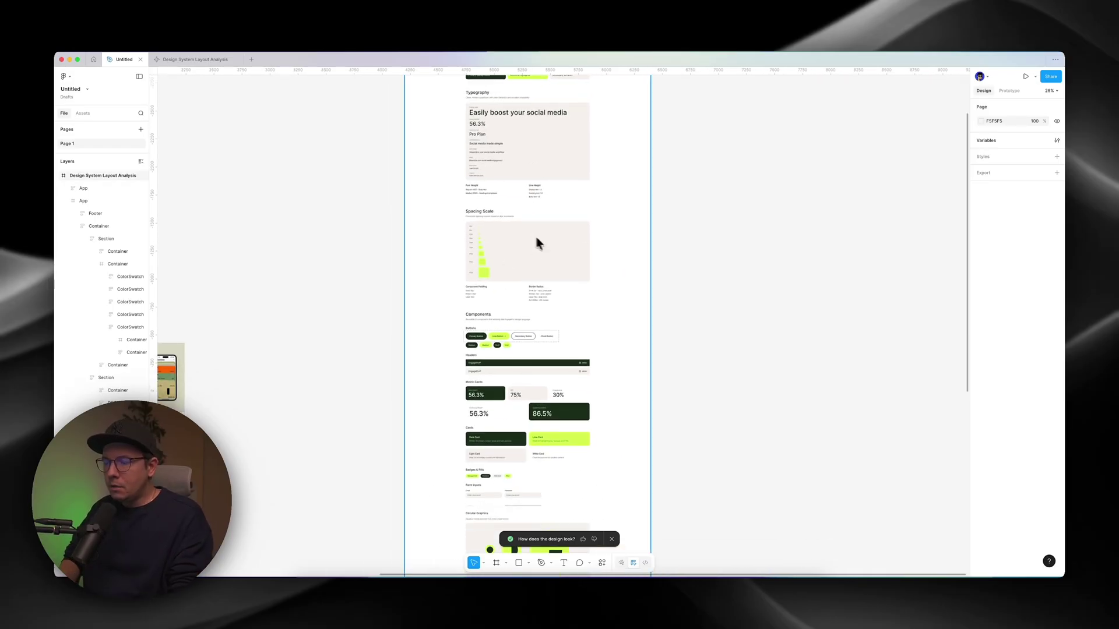
pyautogui.scroll(3, 529, 267)
pyautogui.scroll(-5, 503, 311)
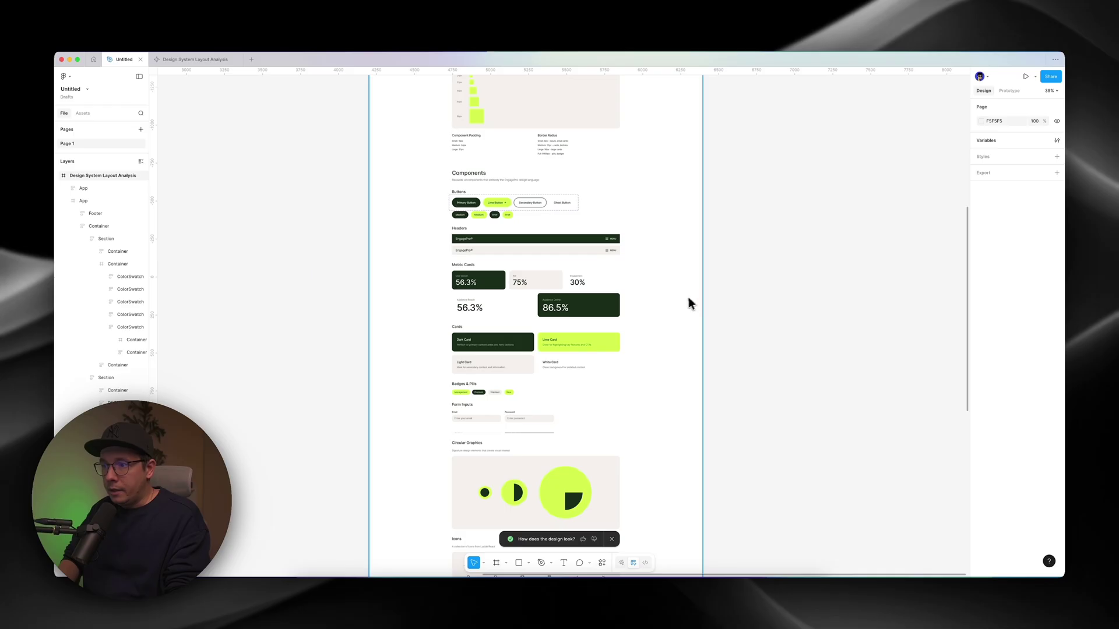
pyautogui.scroll(-4, 688, 296)
pyautogui.hscroll(-3, 429, 247)
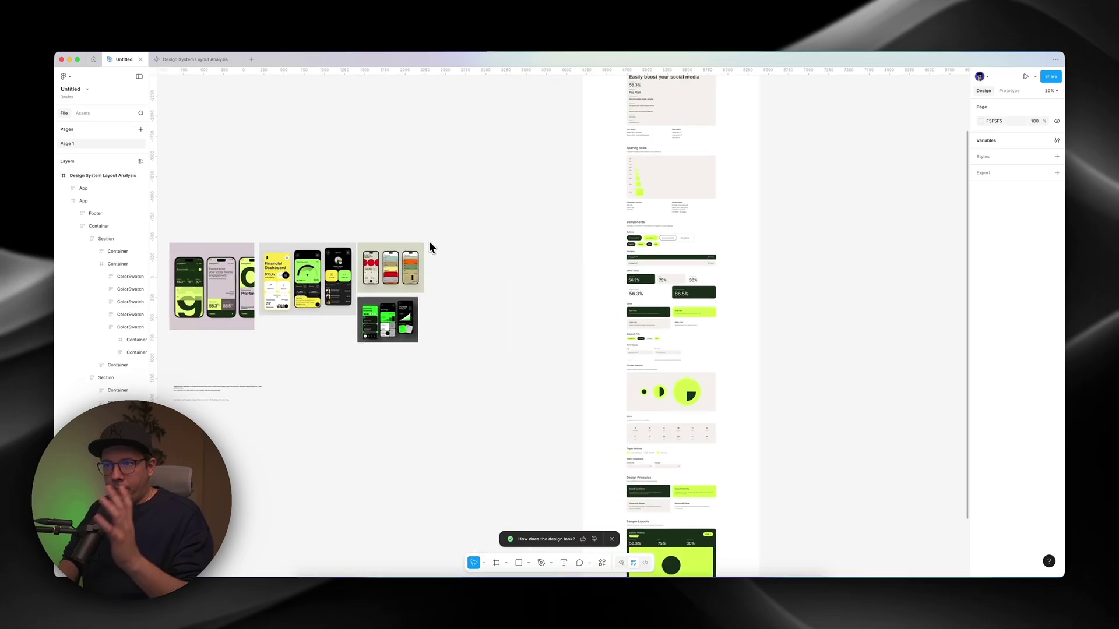
pyautogui.hscroll(-4, 437, 183)
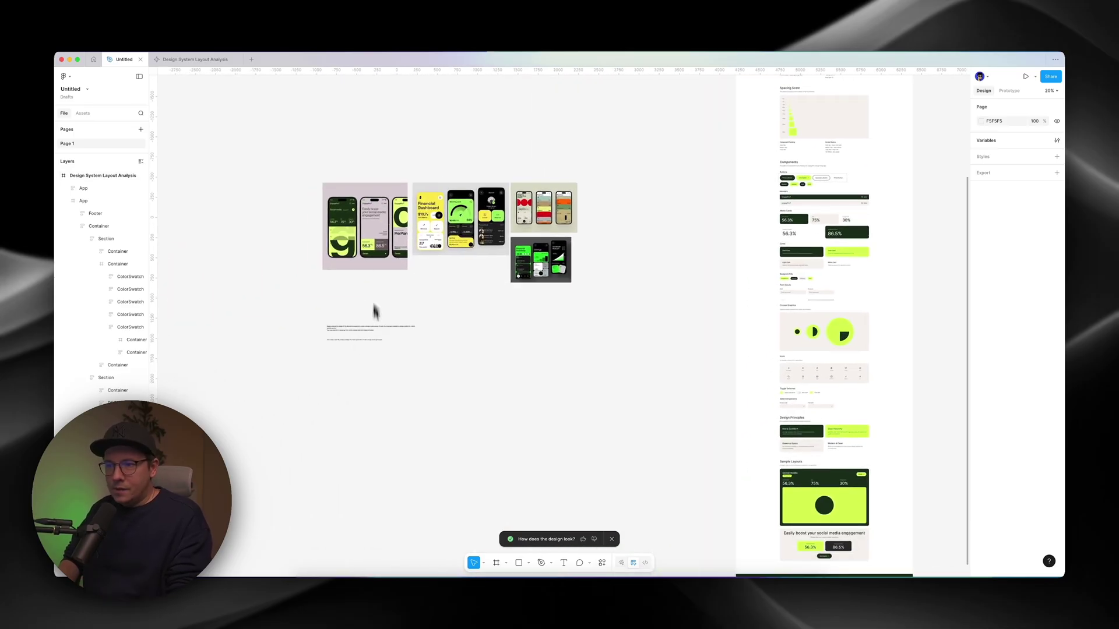
pyautogui.scroll(4, 309, 369)
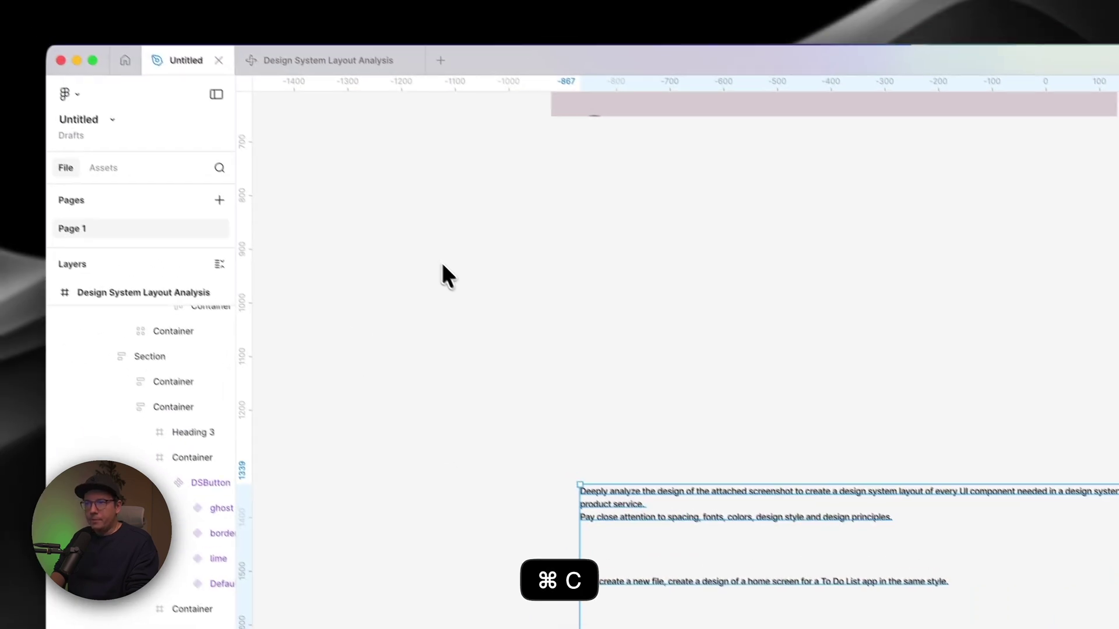
# Return to the Design System Layout Analysis file.
pyautogui.click(338, 73)
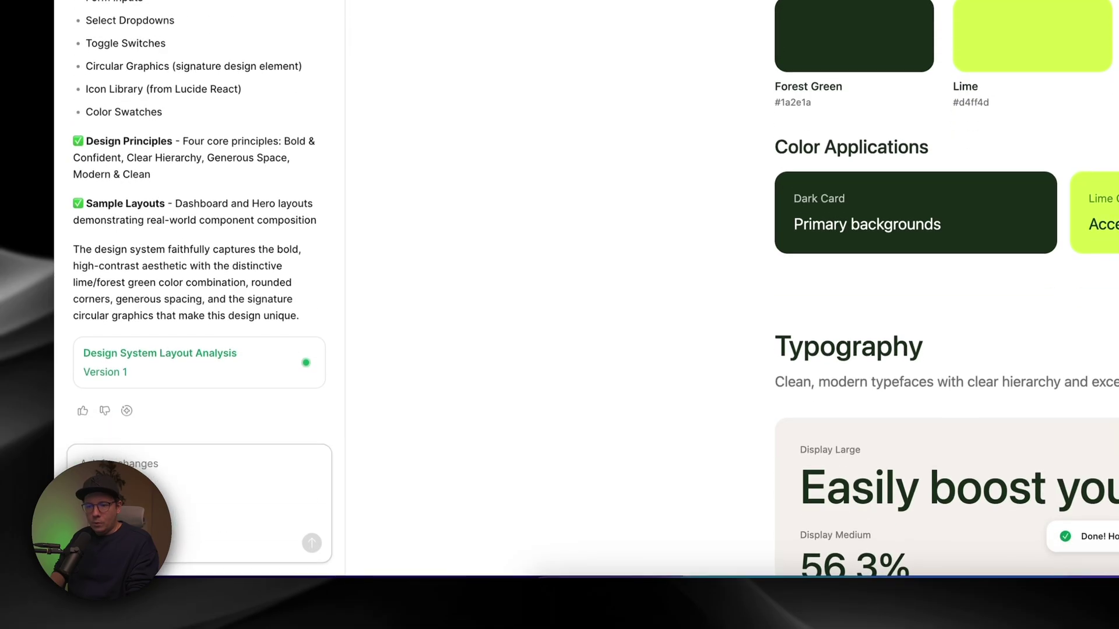
# Paste the To Do List prompt, reword it to 'mobile app', and send it.
pyautogui.press('super+v')
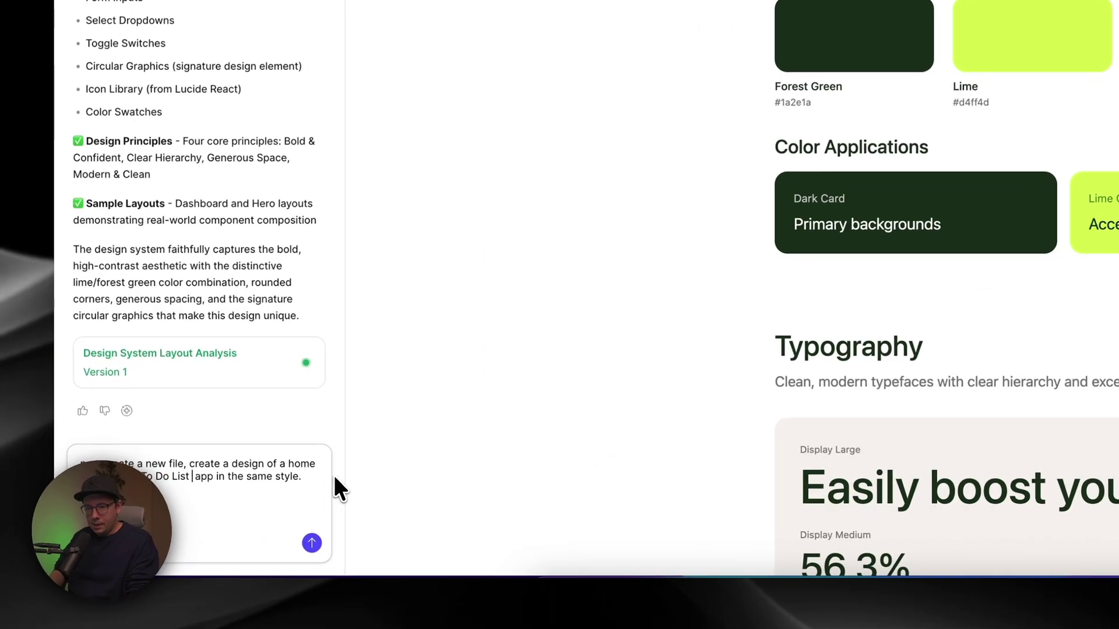
pyautogui.write('iO ')
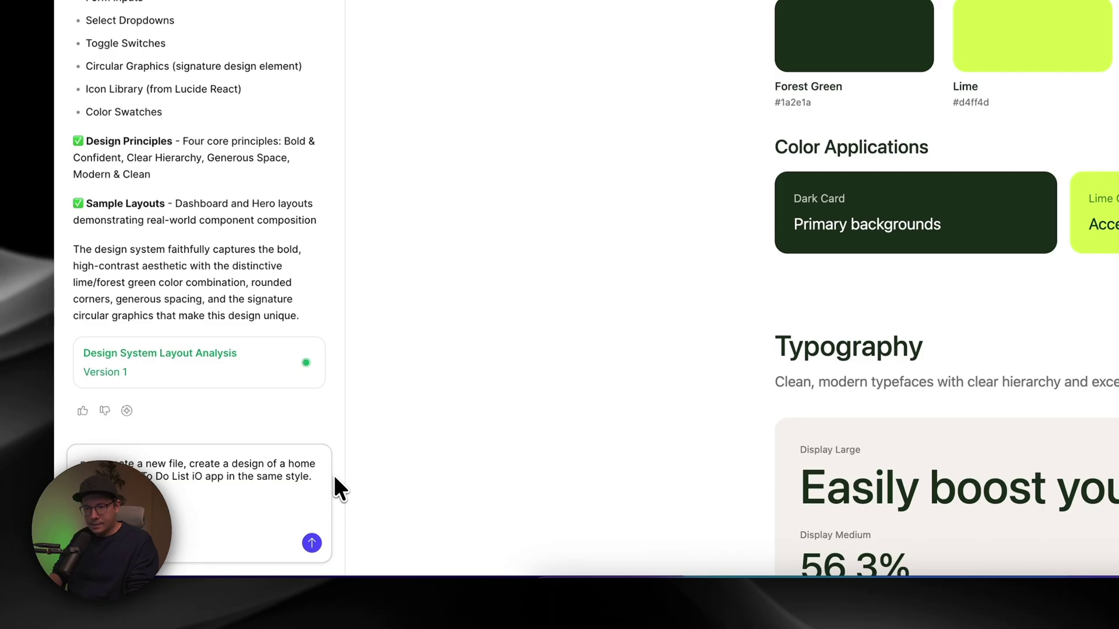
pyautogui.write('s')
pyautogui.press('BackSpace')
pyautogui.write('S')
pyautogui.press('BackSpace')
pyautogui.press('BackSpace')
pyautogui.press('BackSpace')
pyautogui.press('BackSpace')
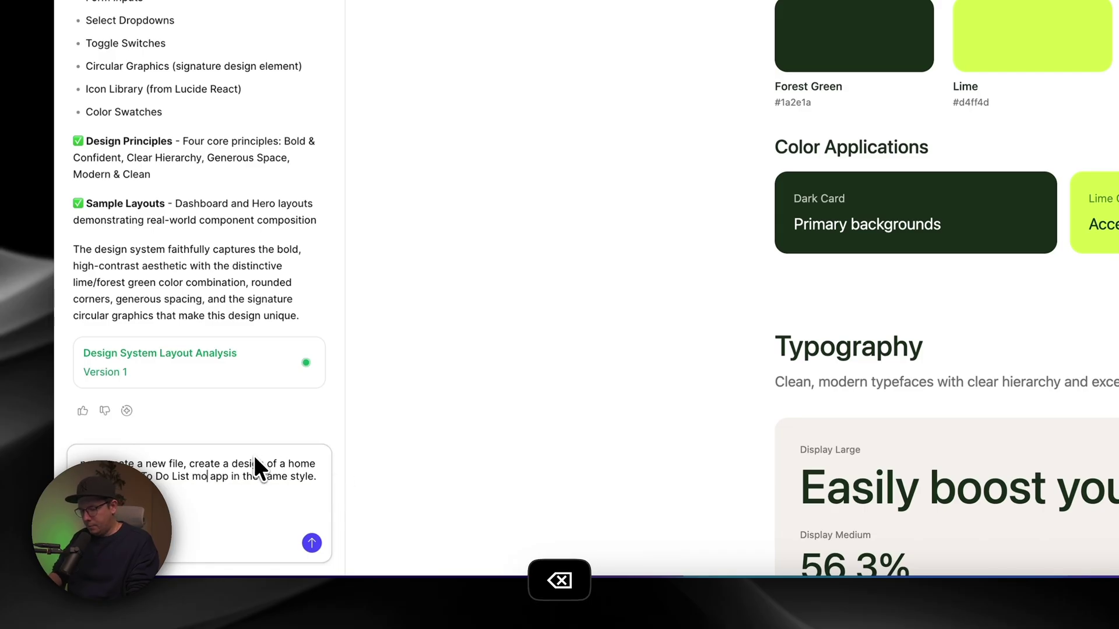
pyautogui.write('mobile')
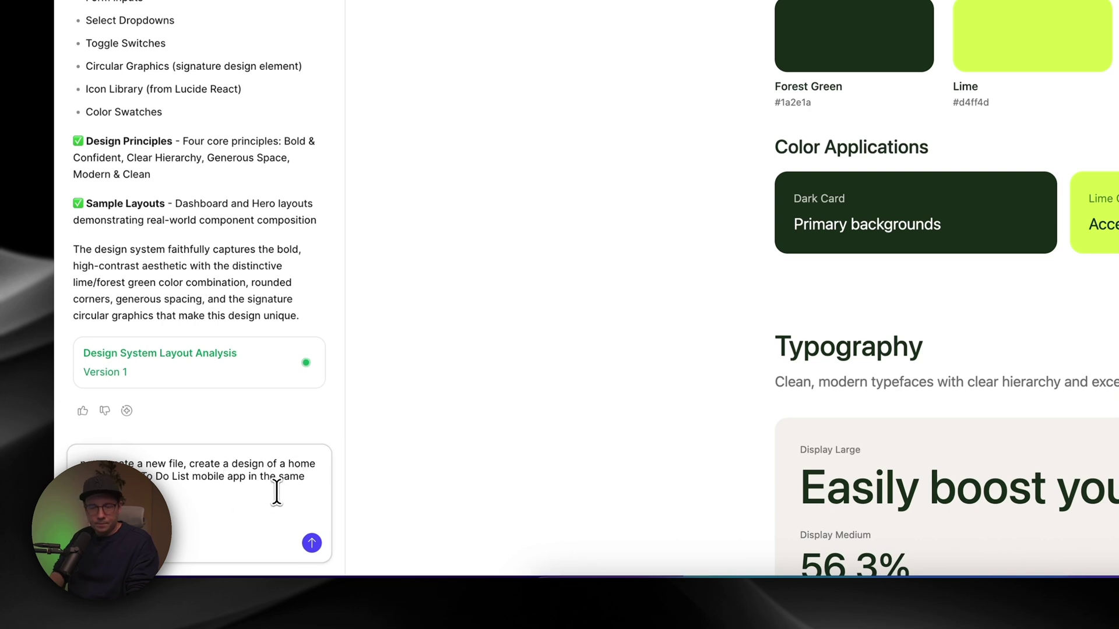
pyautogui.click(310, 542)
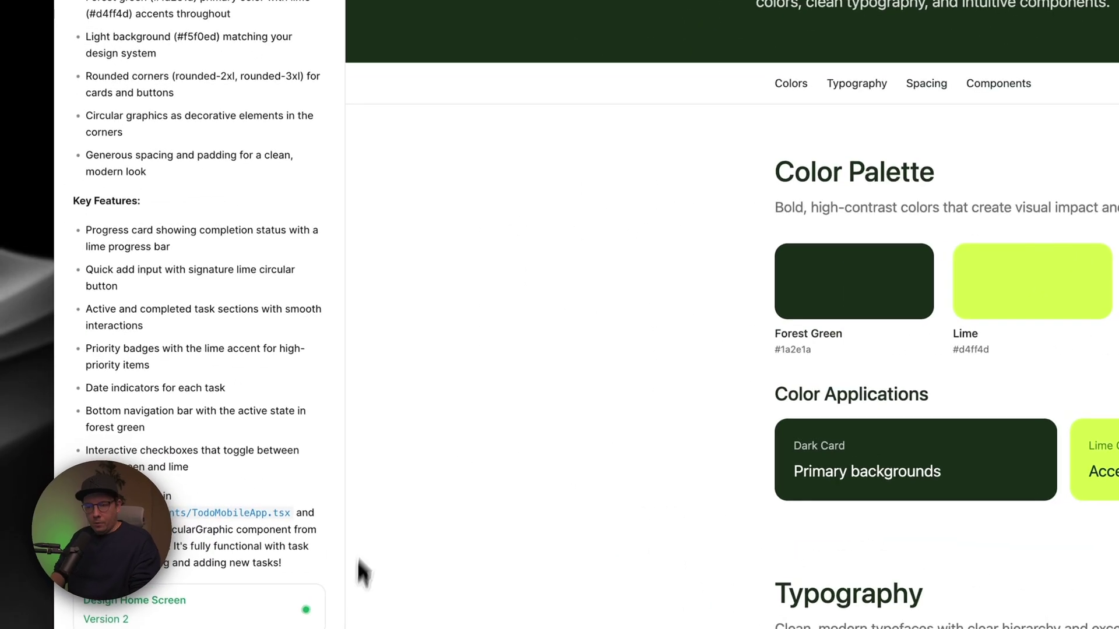
# Scroll through the AI's reply and the generated preview to review the result.
pyautogui.scroll(5, 228, 329)
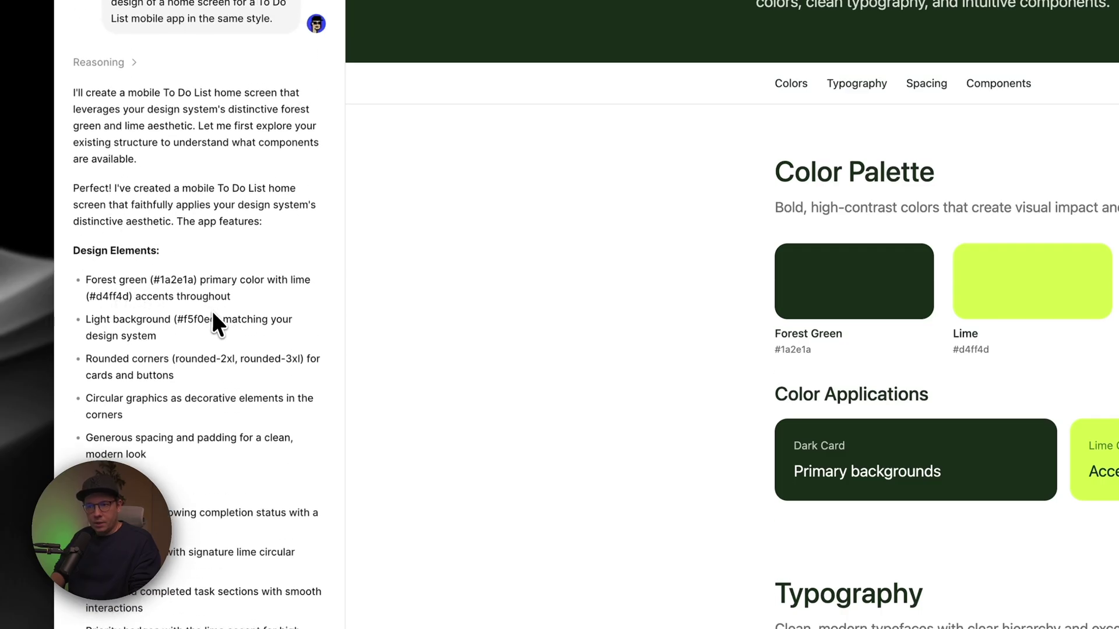
pyautogui.scroll(-1, 225, 358)
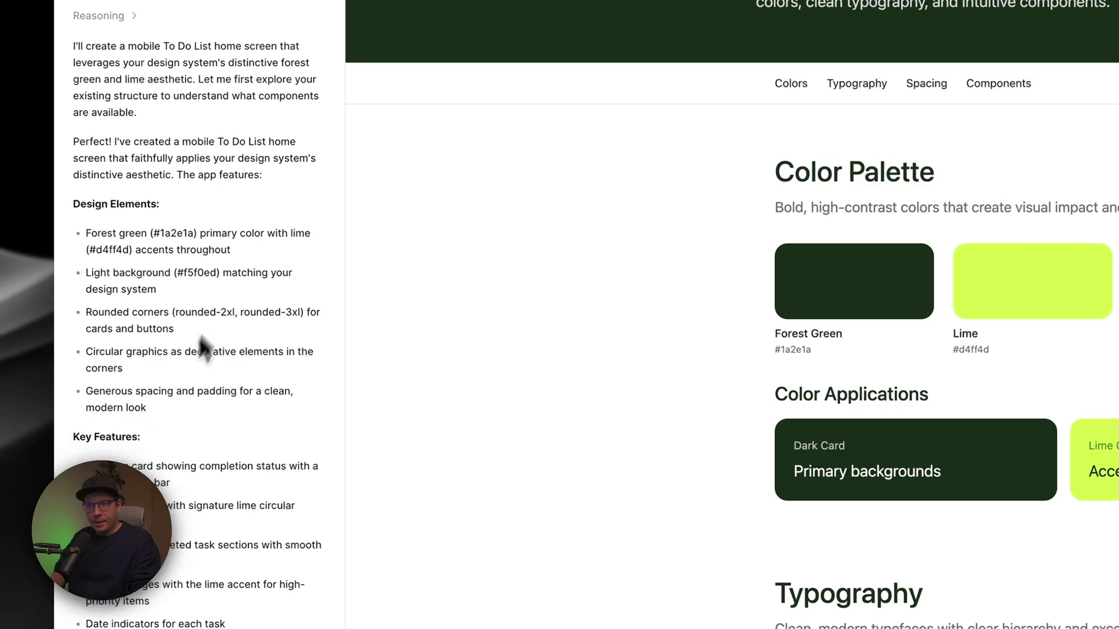
pyautogui.scroll(-3, 178, 385)
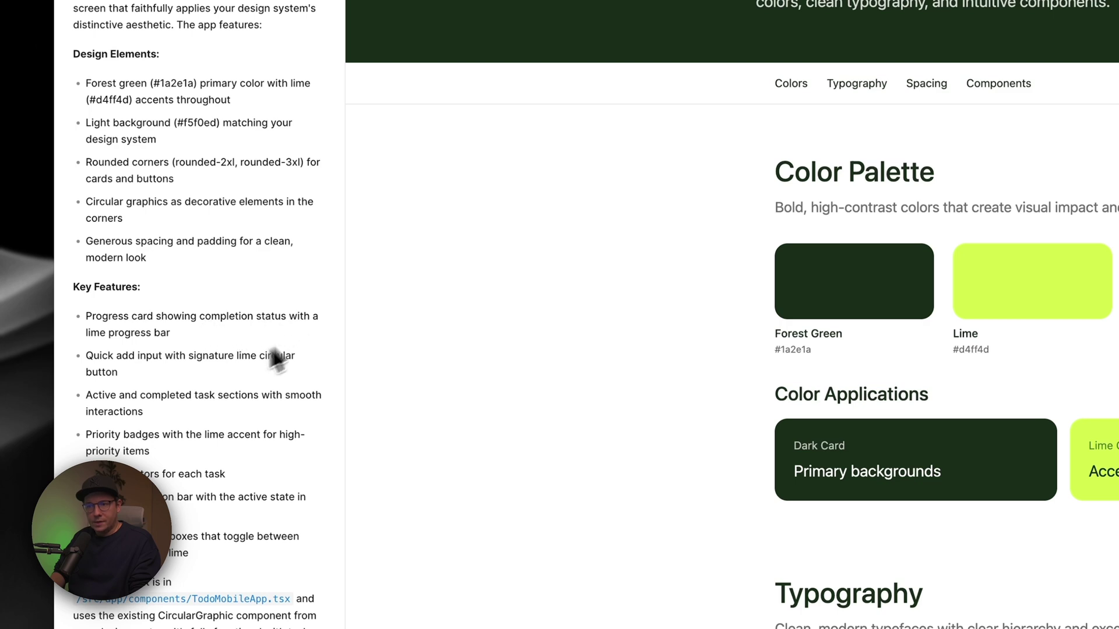
pyautogui.scroll(-2, 277, 360)
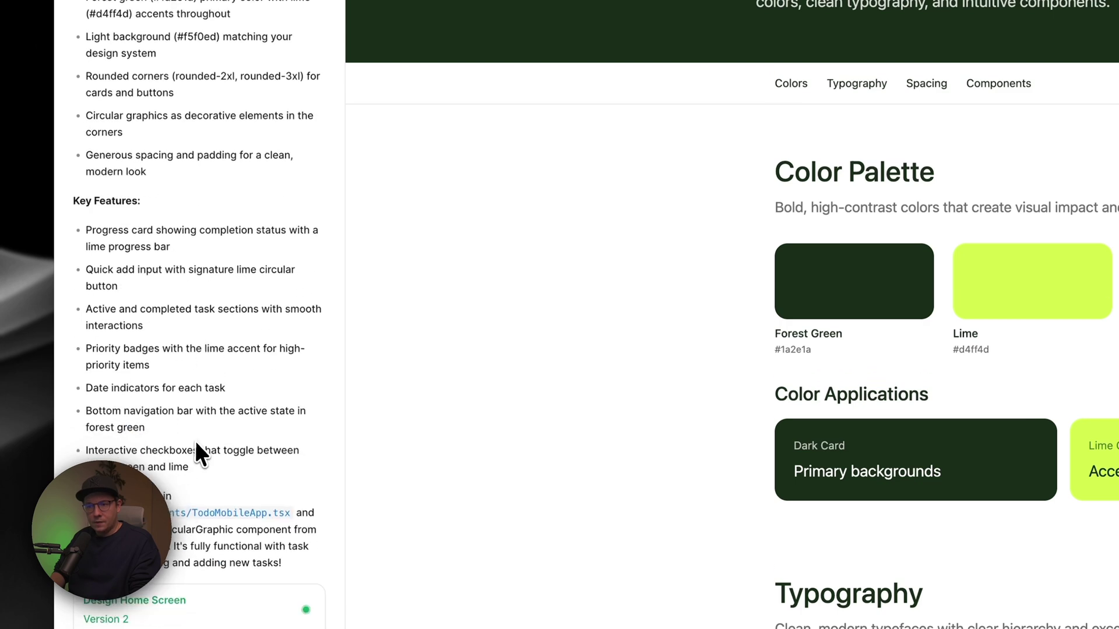
pyautogui.scroll(-3, 96, 375)
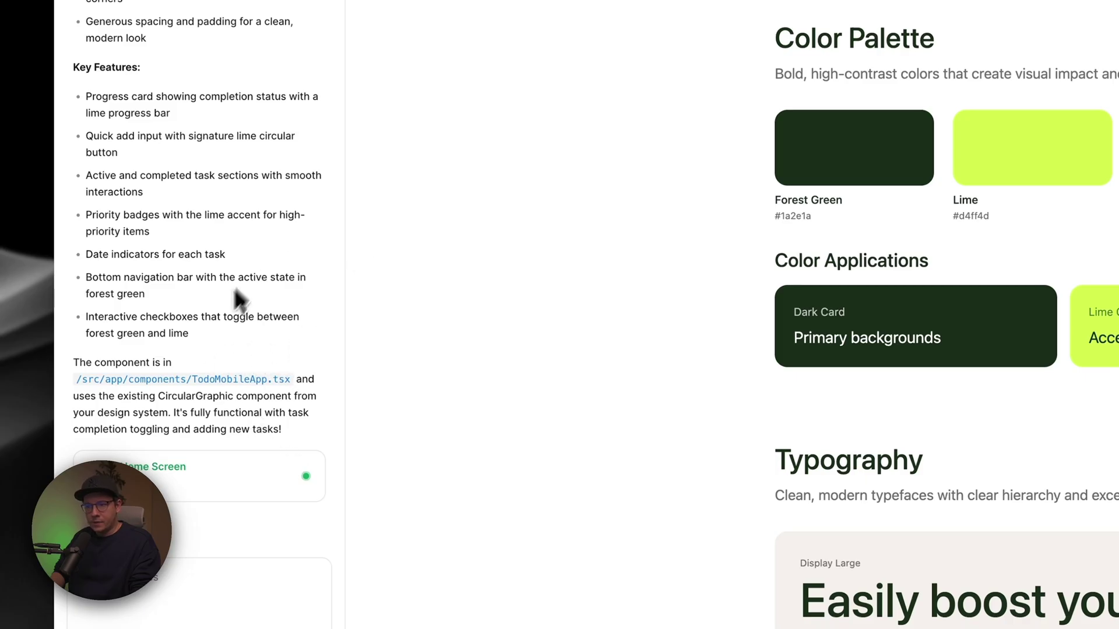
pyautogui.scroll(5, 423, 150)
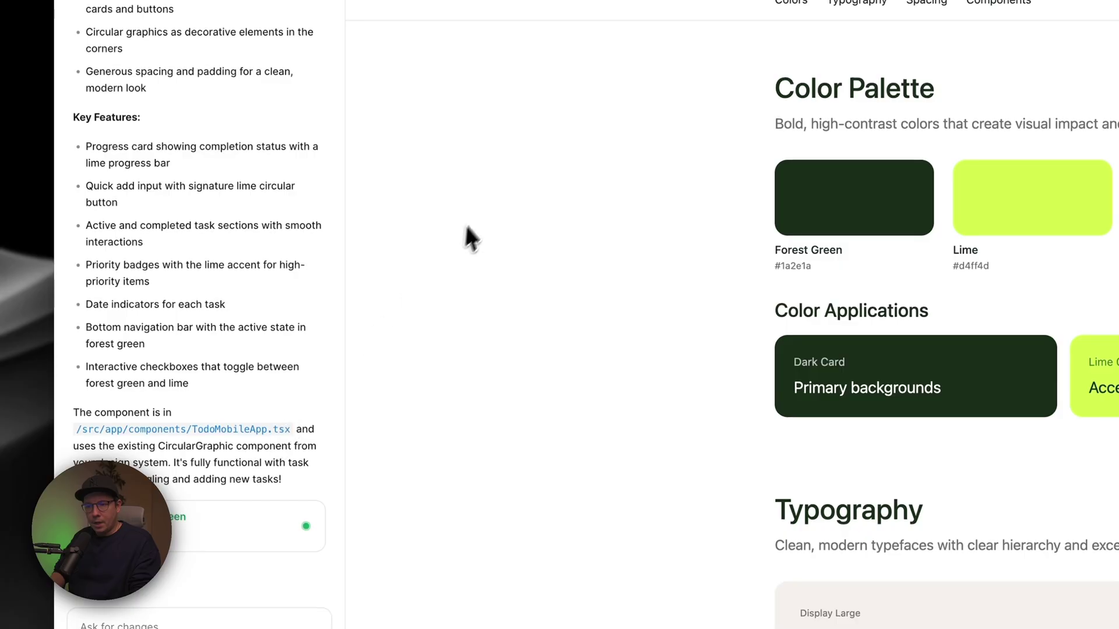
pyautogui.scroll(-20, 629, 412)
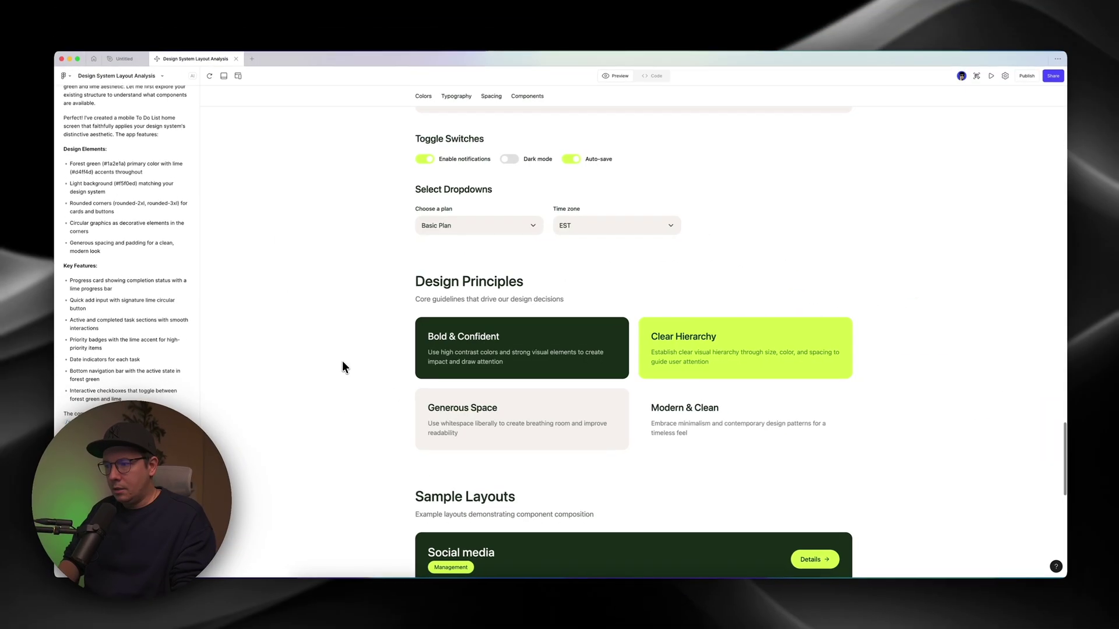
pyautogui.scroll(-10, 436, 386)
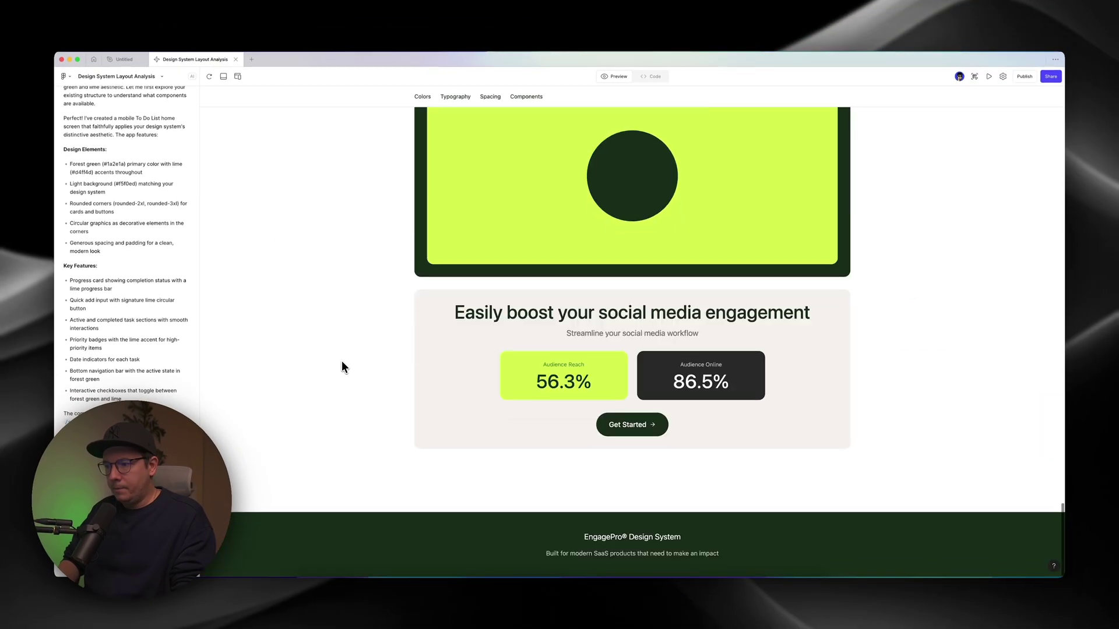
pyautogui.scroll(5, 435, 386)
pyautogui.scroll(20, 341, 362)
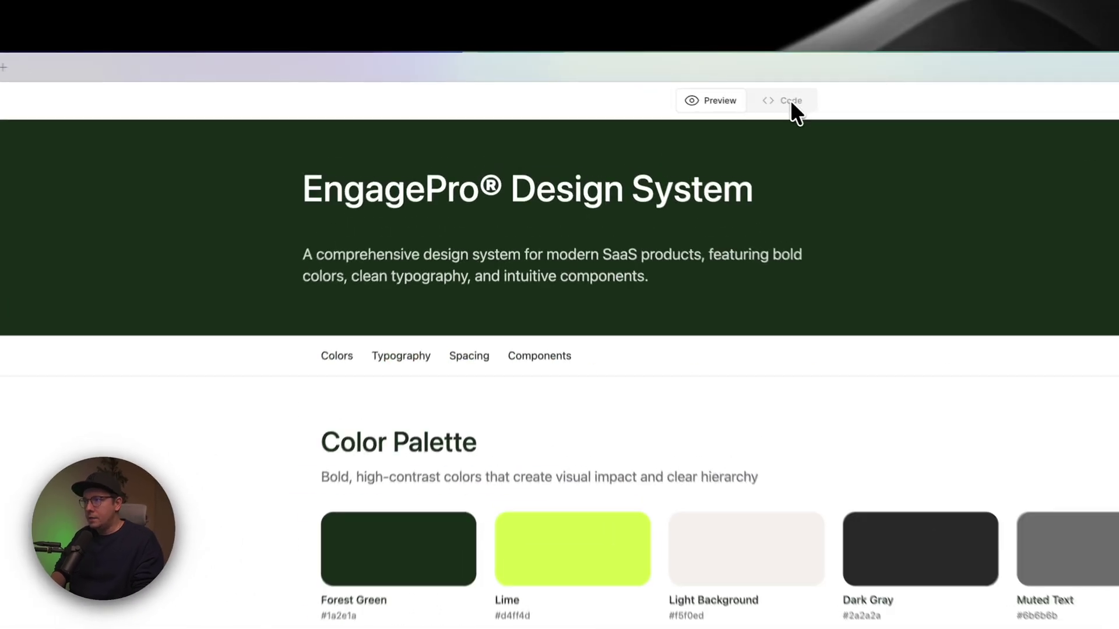
pyautogui.click(651, 76)
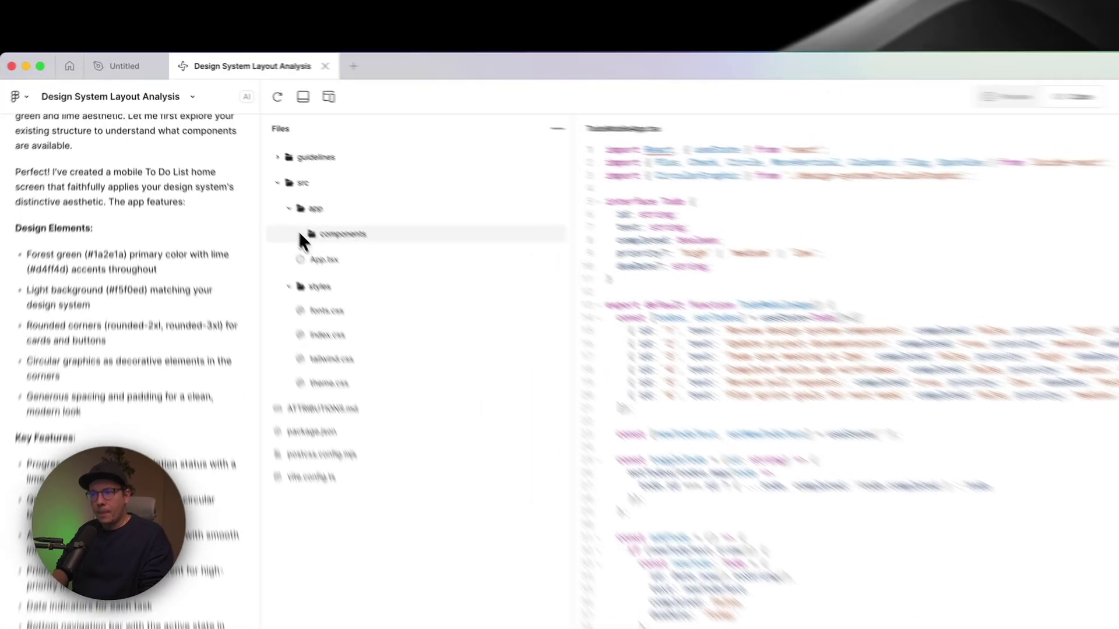
pyautogui.click(226, 152)
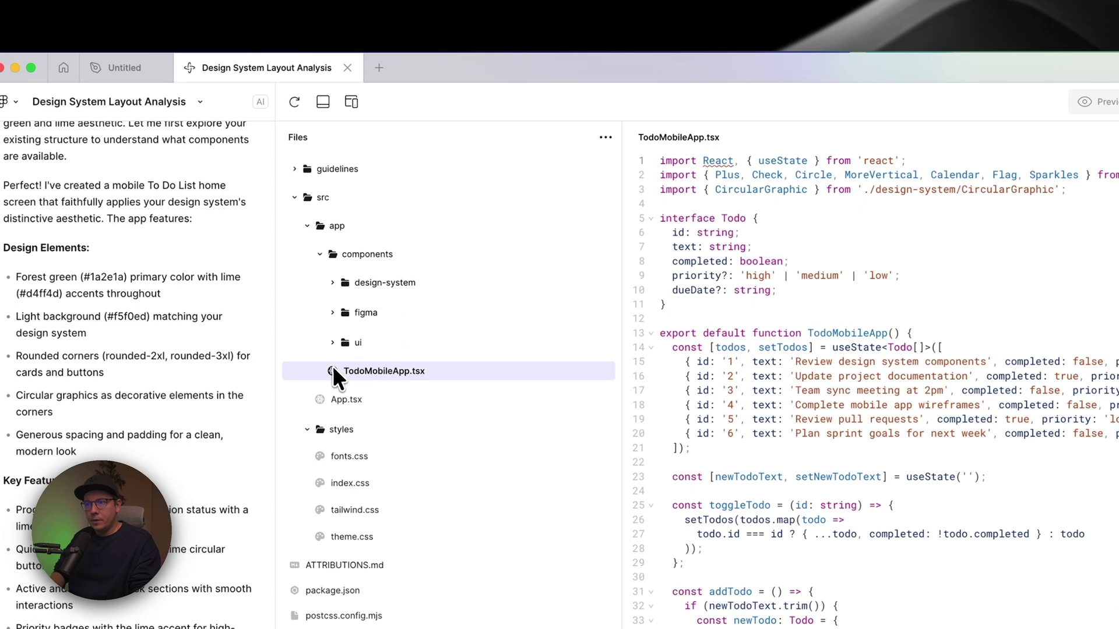
pyautogui.click(1095, 102)
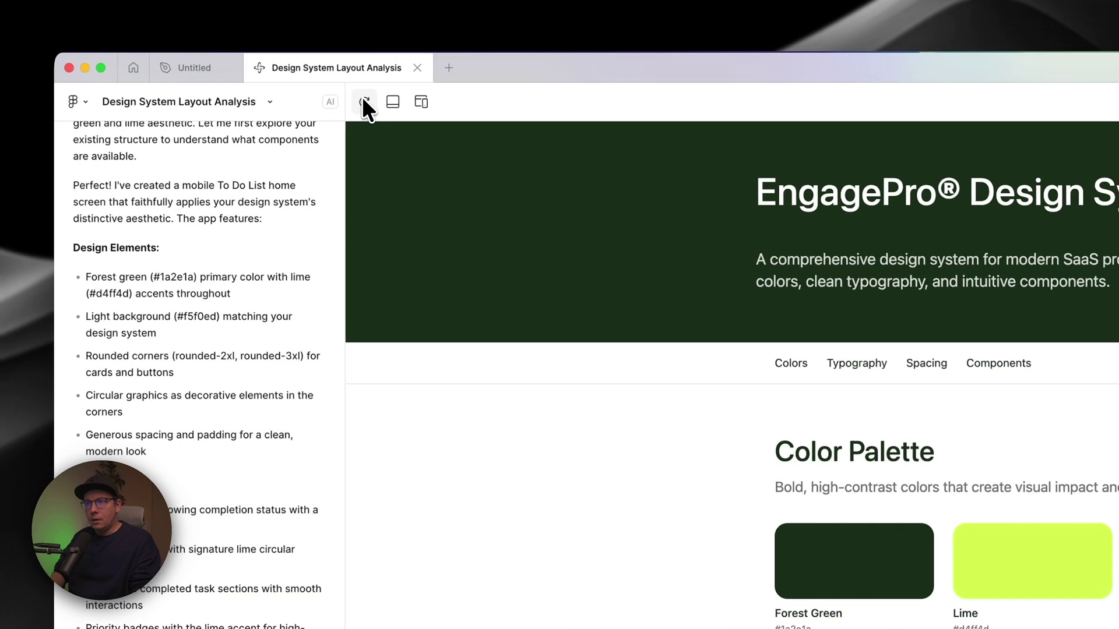
pyautogui.click(363, 100)
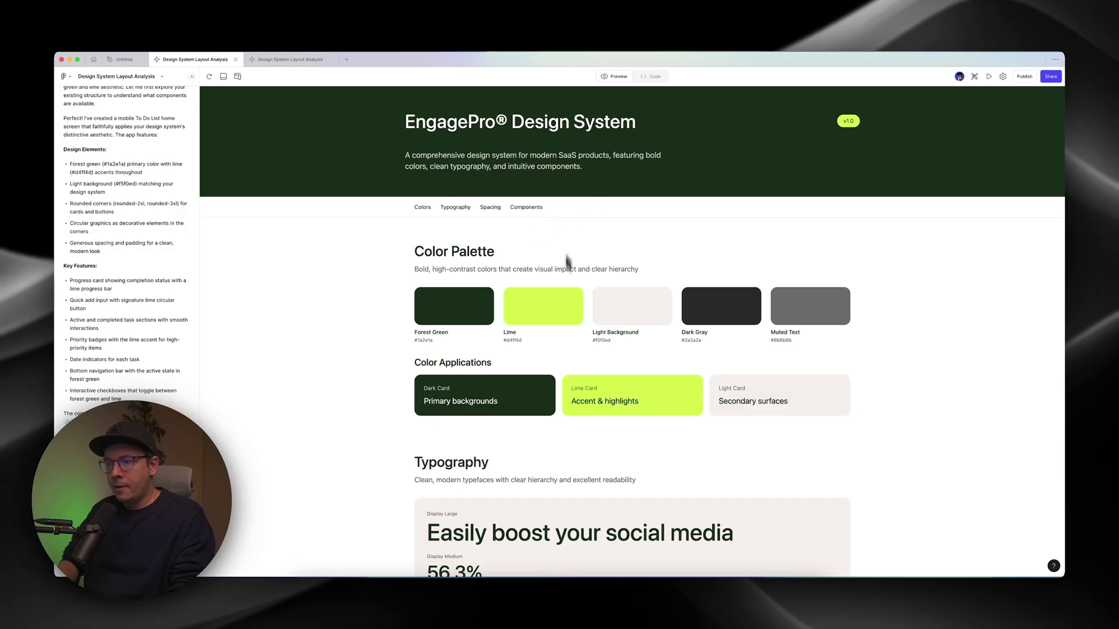
# Scroll the preview and reload it to show the new To Do App Demo link.
pyautogui.scroll(-20, 536, 341)
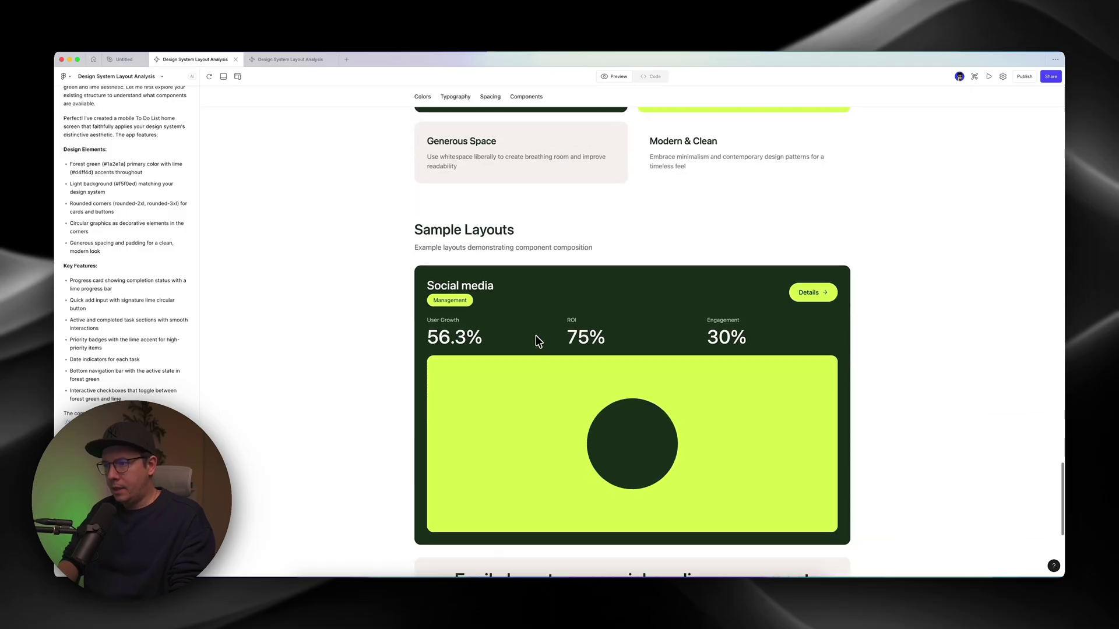
pyautogui.scroll(-5, 536, 341)
pyautogui.scroll(20, 536, 340)
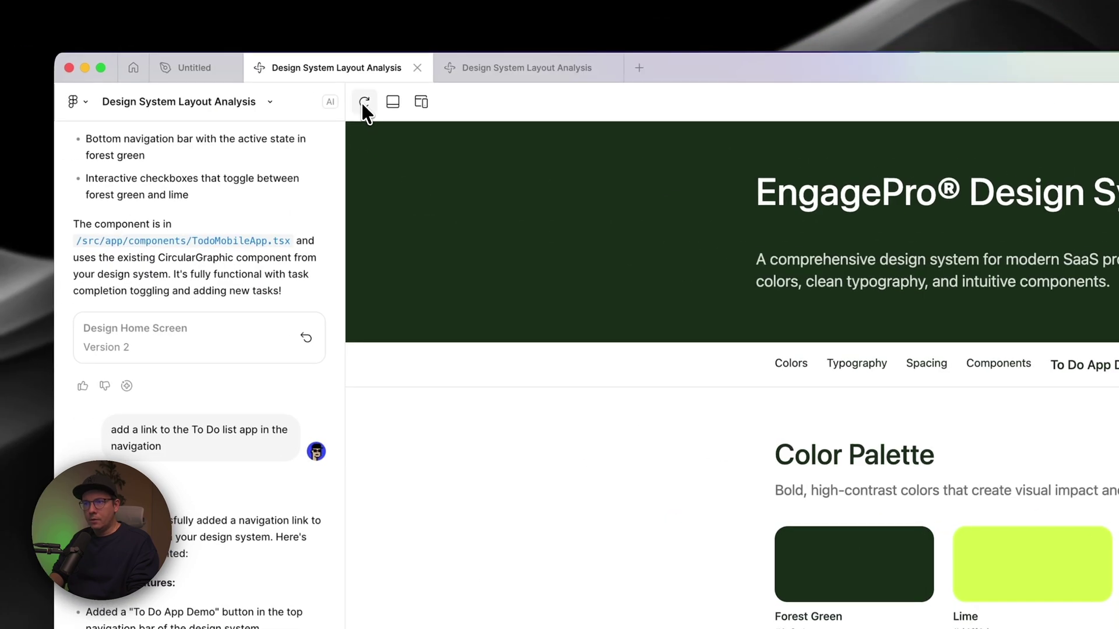
pyautogui.click(363, 102)
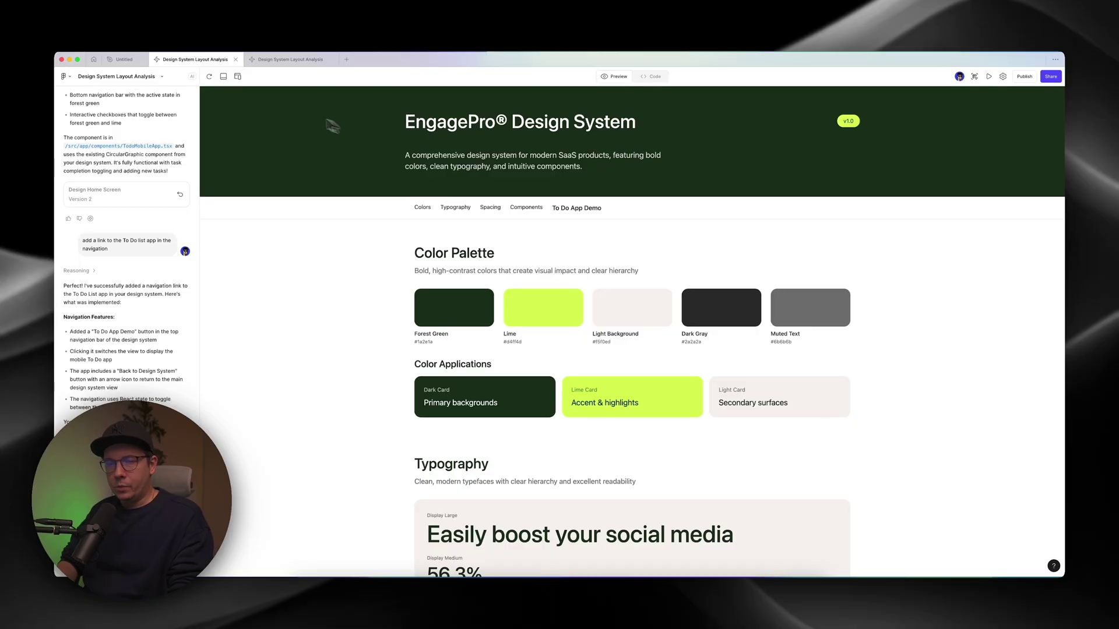
pyautogui.scroll(-10, 442, 349)
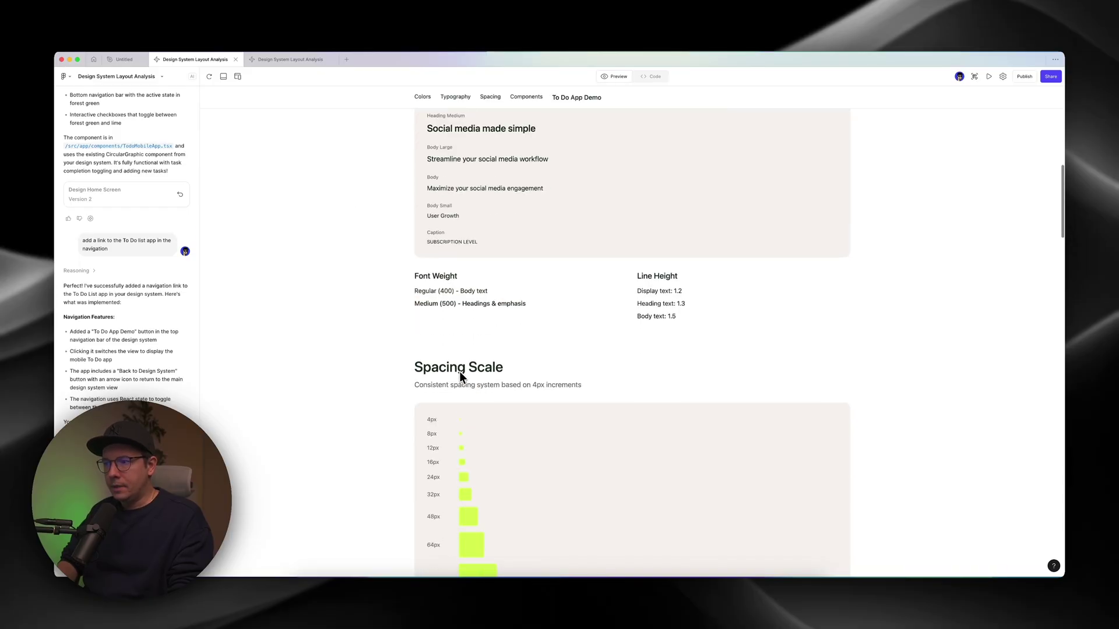
pyautogui.scroll(10, 461, 377)
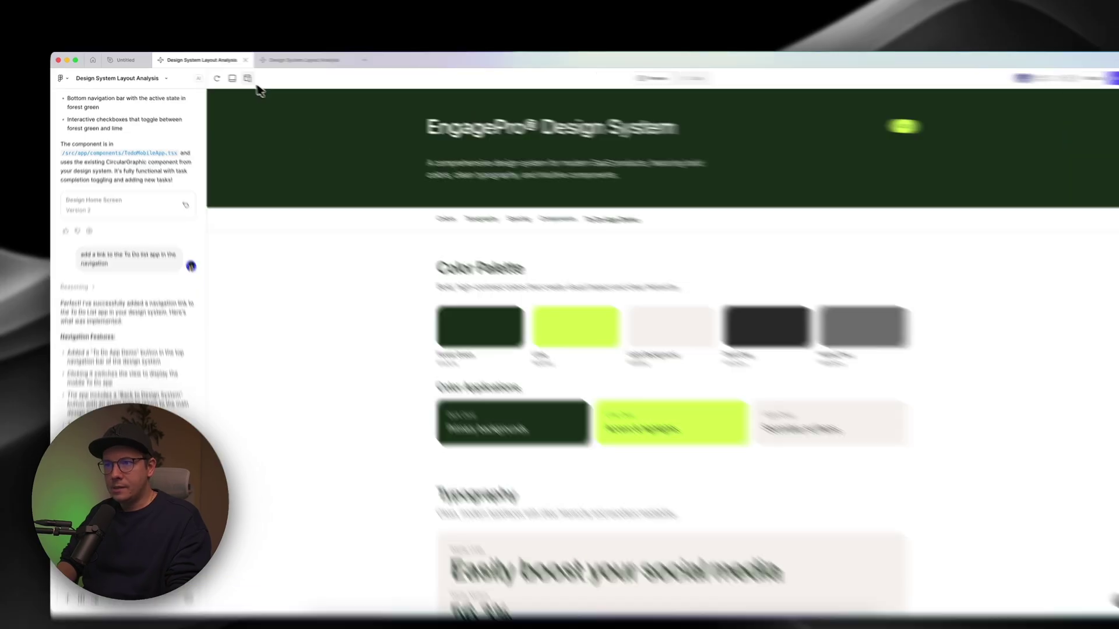
pyautogui.click(237, 76)
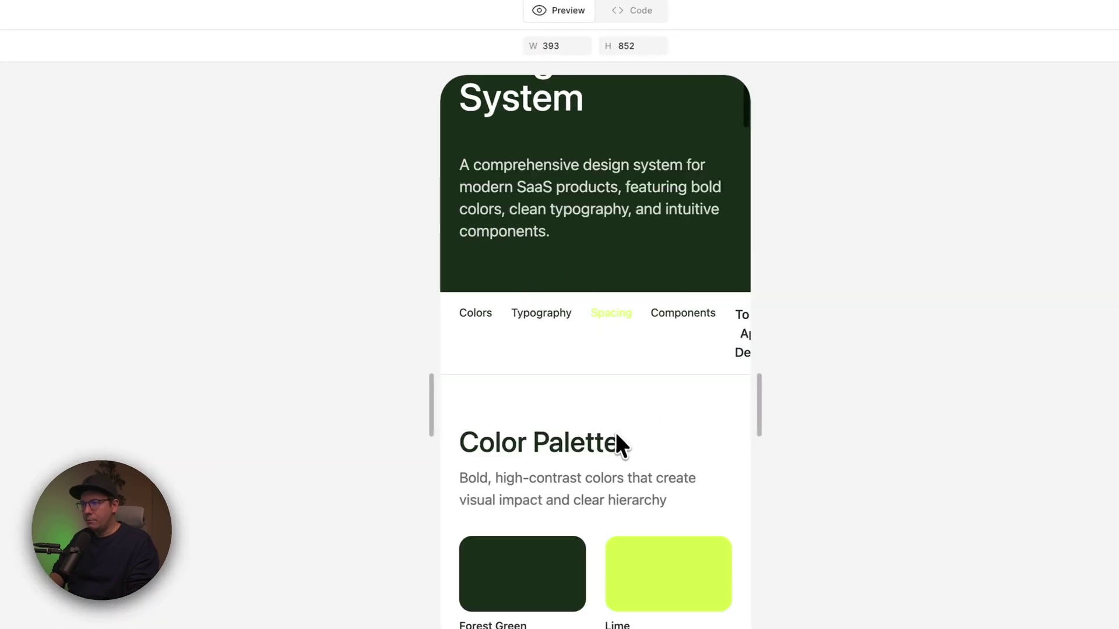
# Switch the preview from the iPhone 16 layout to full desktop width.
pyautogui.scroll(-20, 615, 444)
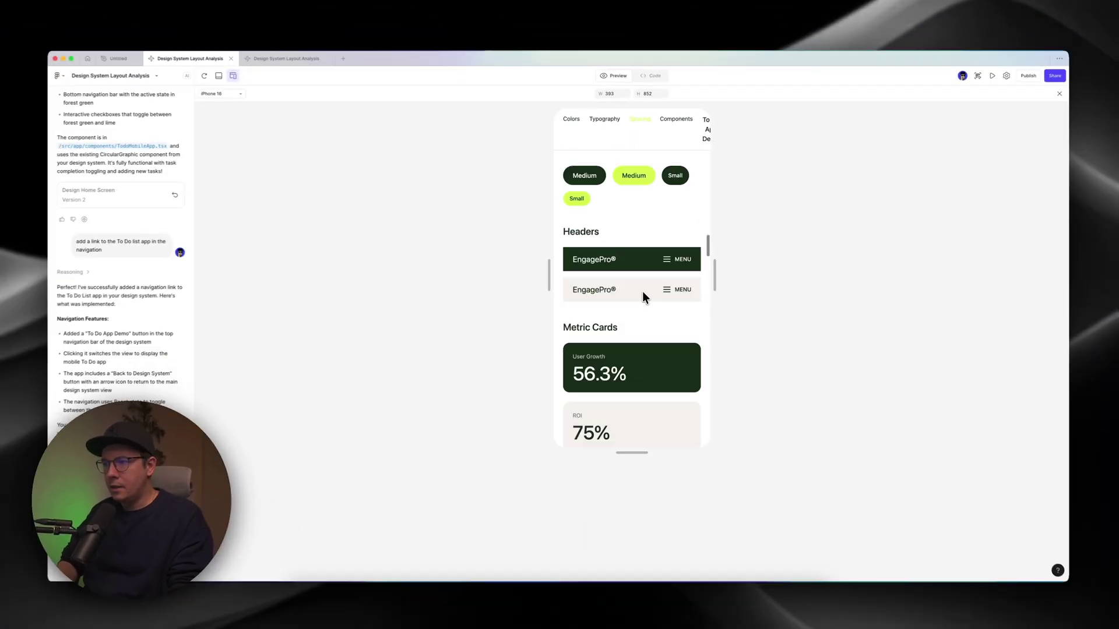
pyautogui.scroll(-15, 642, 291)
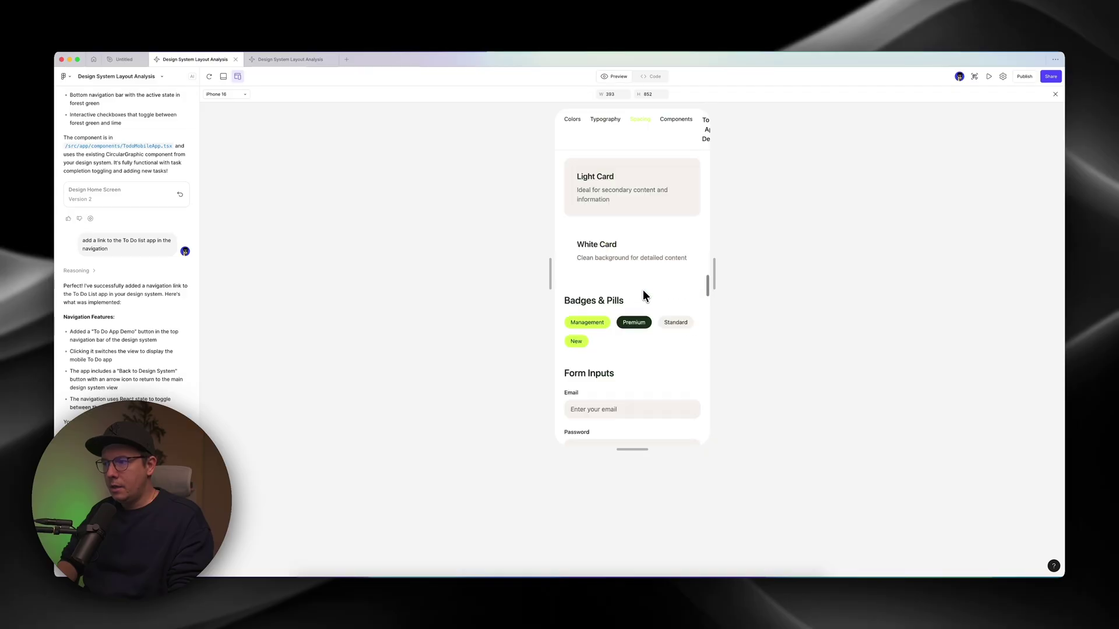
pyautogui.scroll(-10, 642, 289)
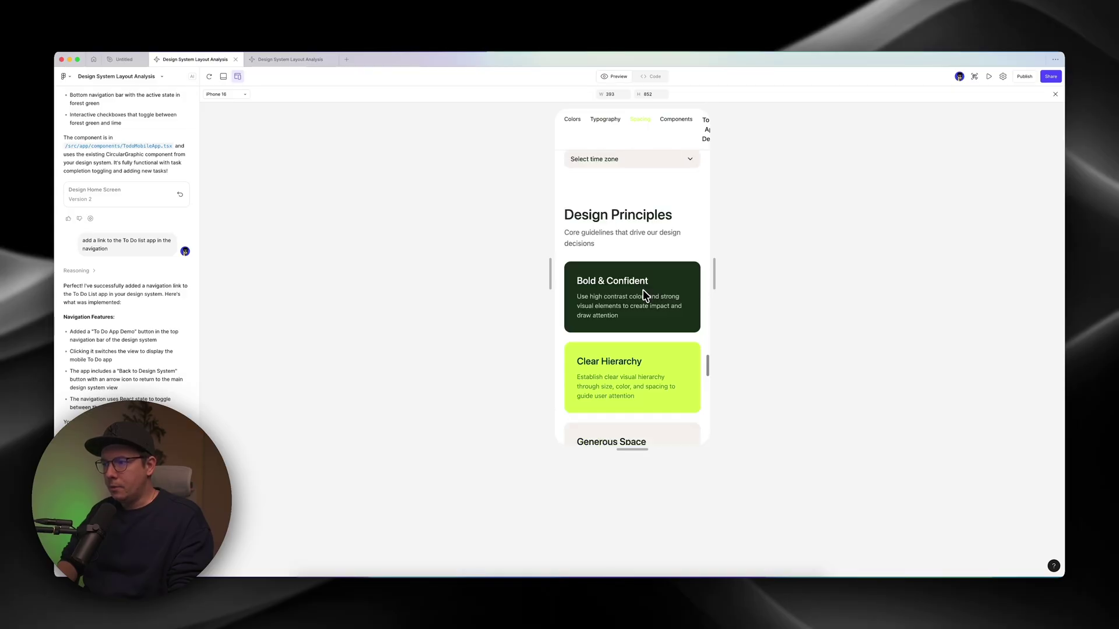
pyautogui.scroll(15, 642, 289)
pyautogui.scroll(20, 642, 289)
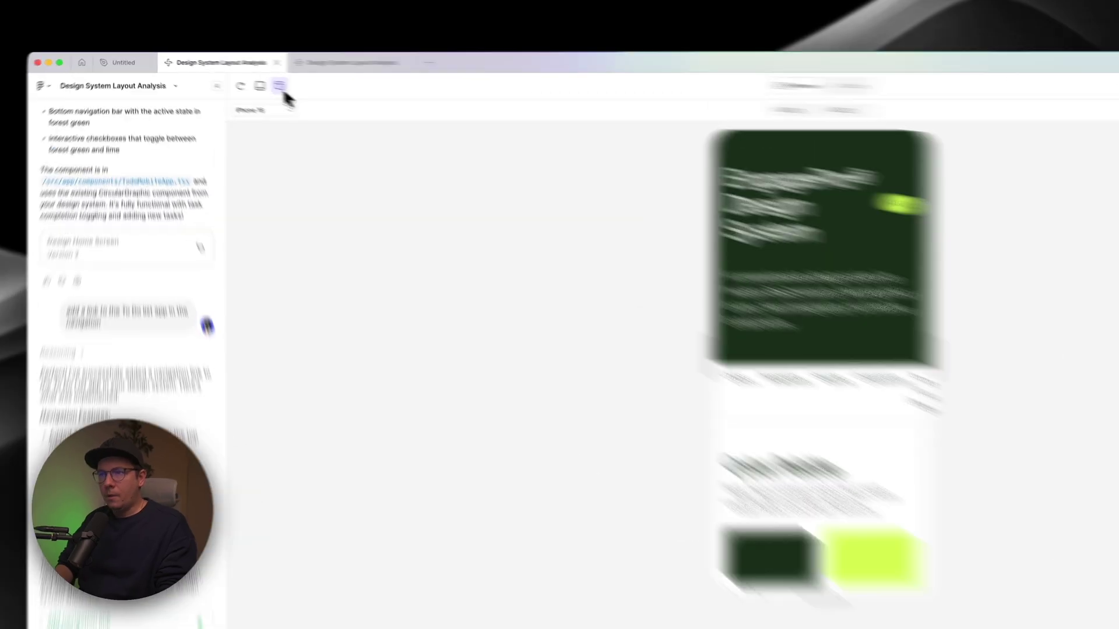
pyautogui.click(280, 86)
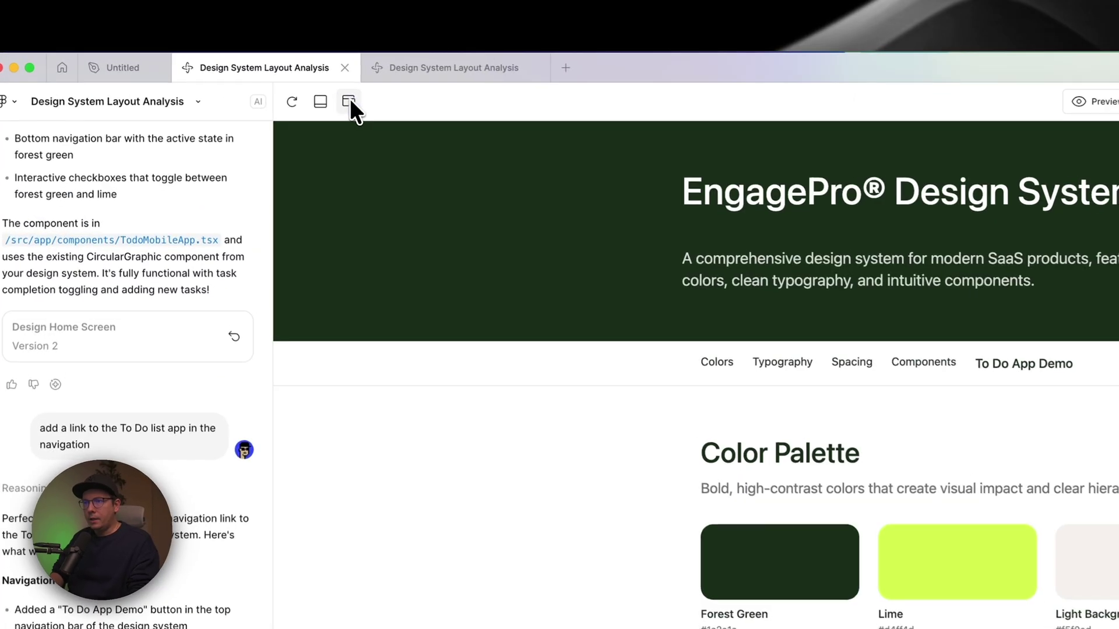
# Open the To Do App Demo, return to the Design System page, then reopen the demo.
pyautogui.click(496, 364)
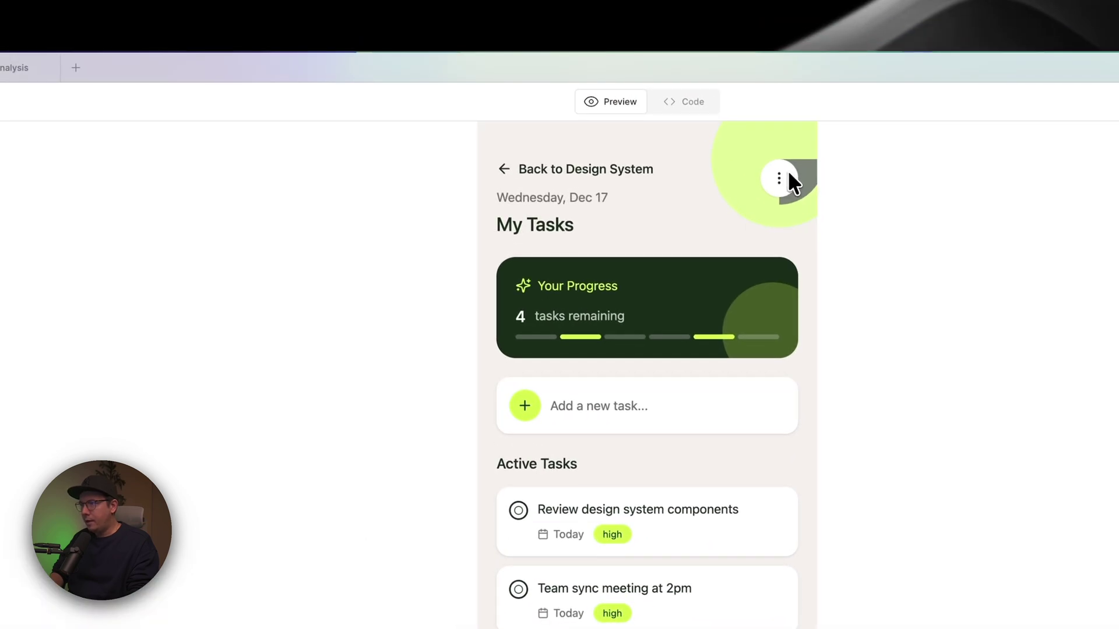
pyautogui.click(568, 170)
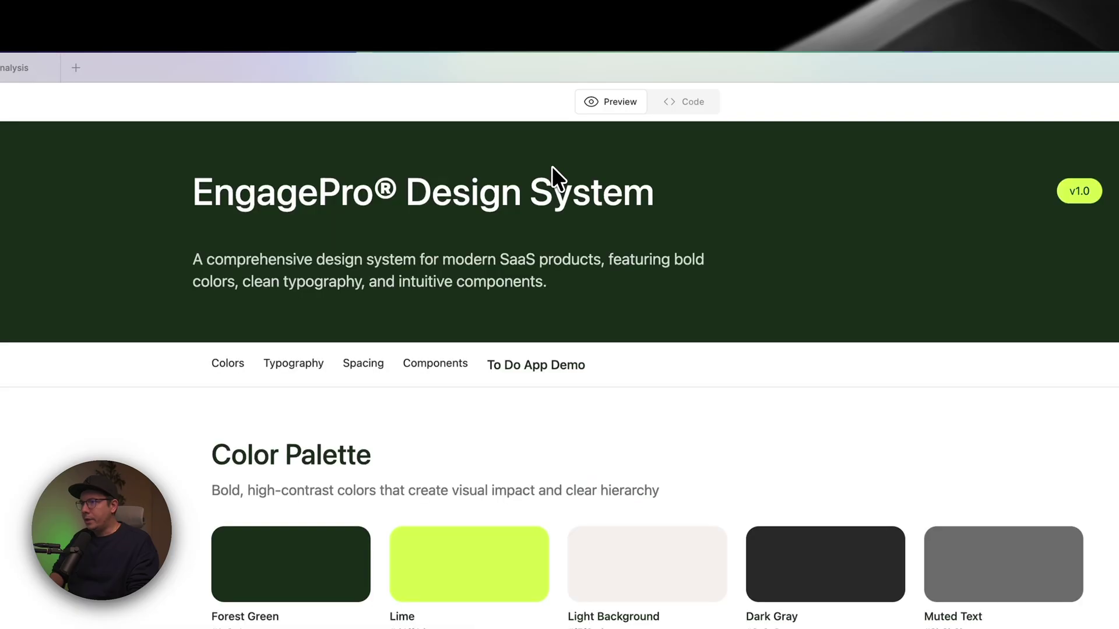
pyautogui.click(531, 363)
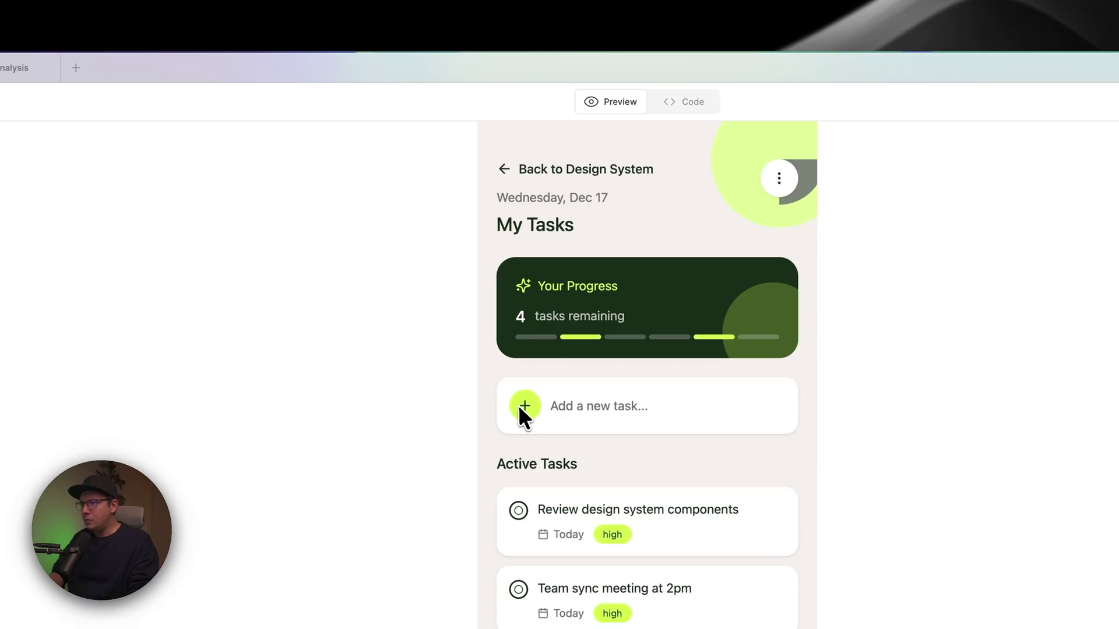
# Add a task named 'hello' and toggle it done, not done, then done again.
pyautogui.click(570, 406)
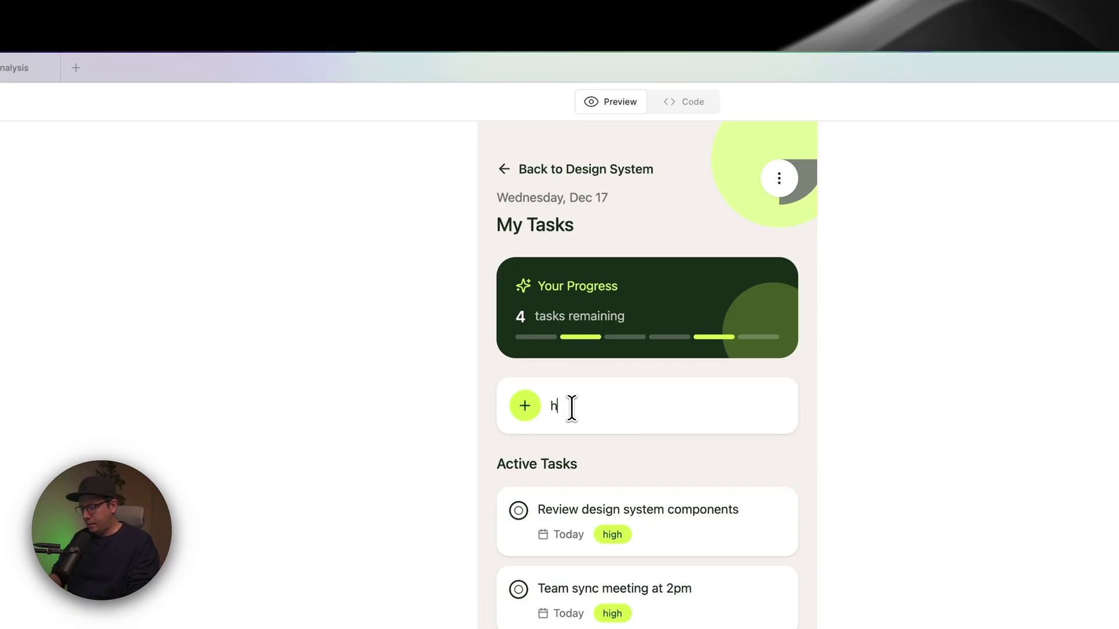
pyautogui.write('hello')
pyautogui.press('Return')
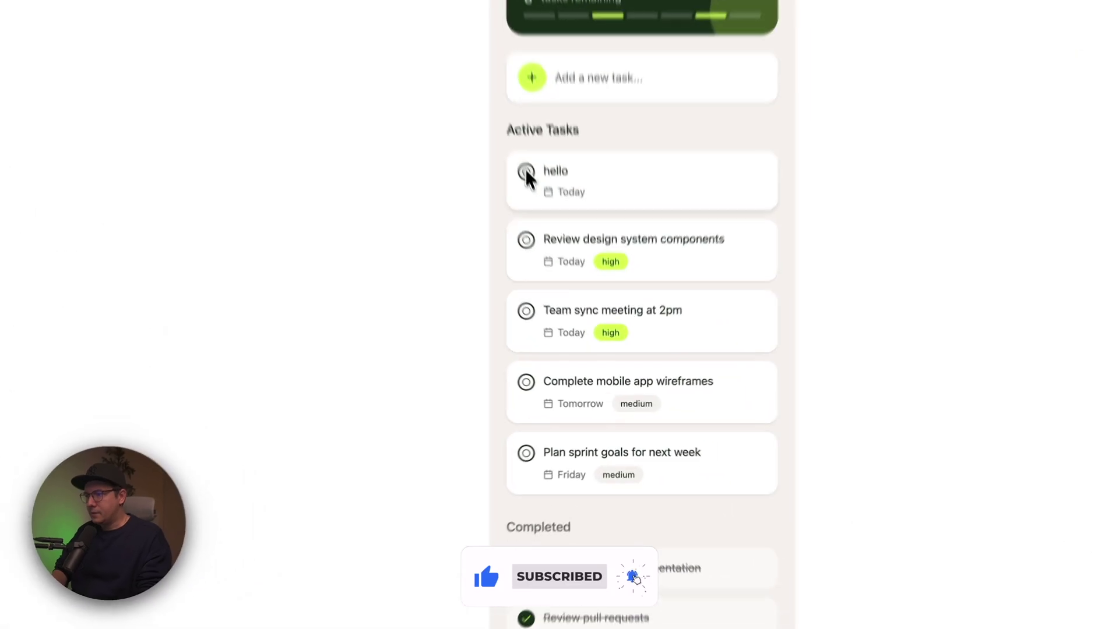
pyautogui.click(567, 280)
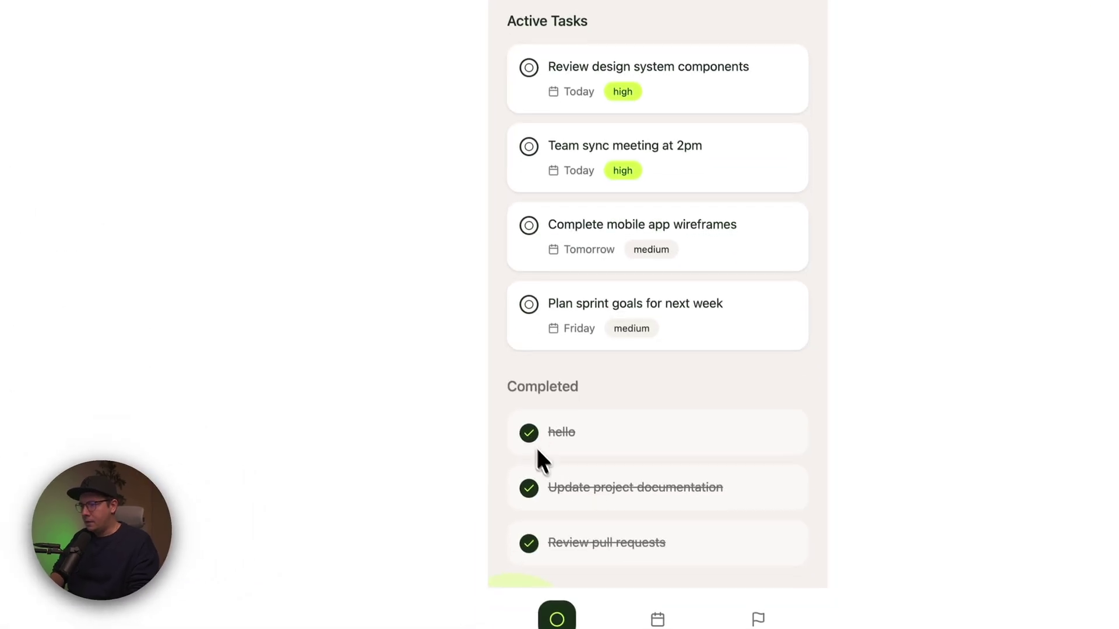
pyautogui.click(528, 432)
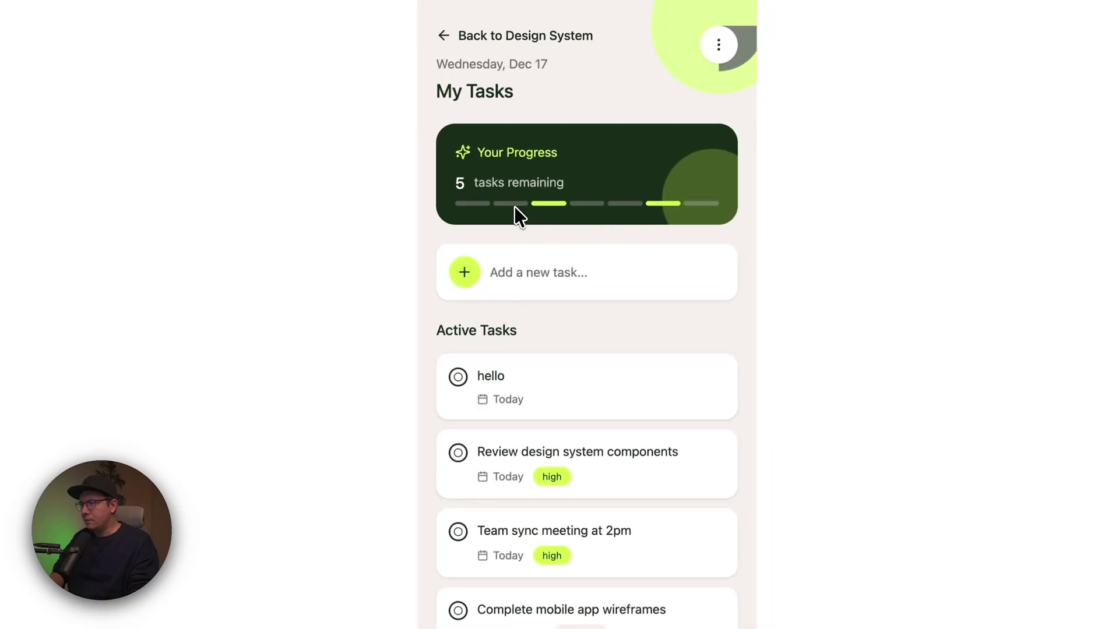
pyautogui.click(462, 379)
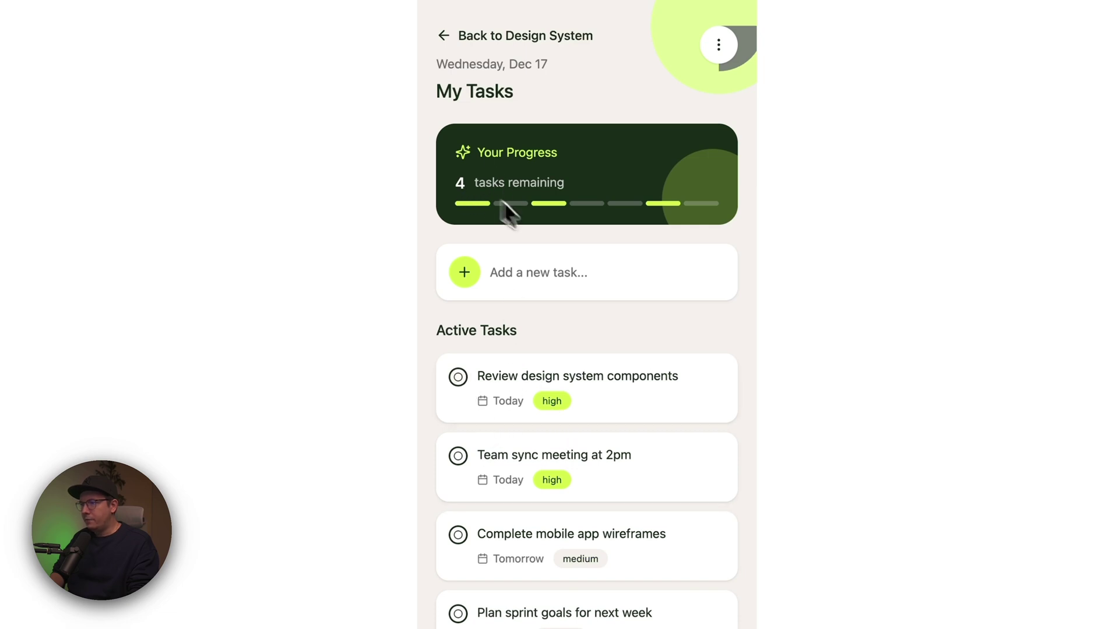
# Check off the review, wireframes, team sync and sprint-planning tasks, and uncheck 'hello'.
pyautogui.click(460, 374)
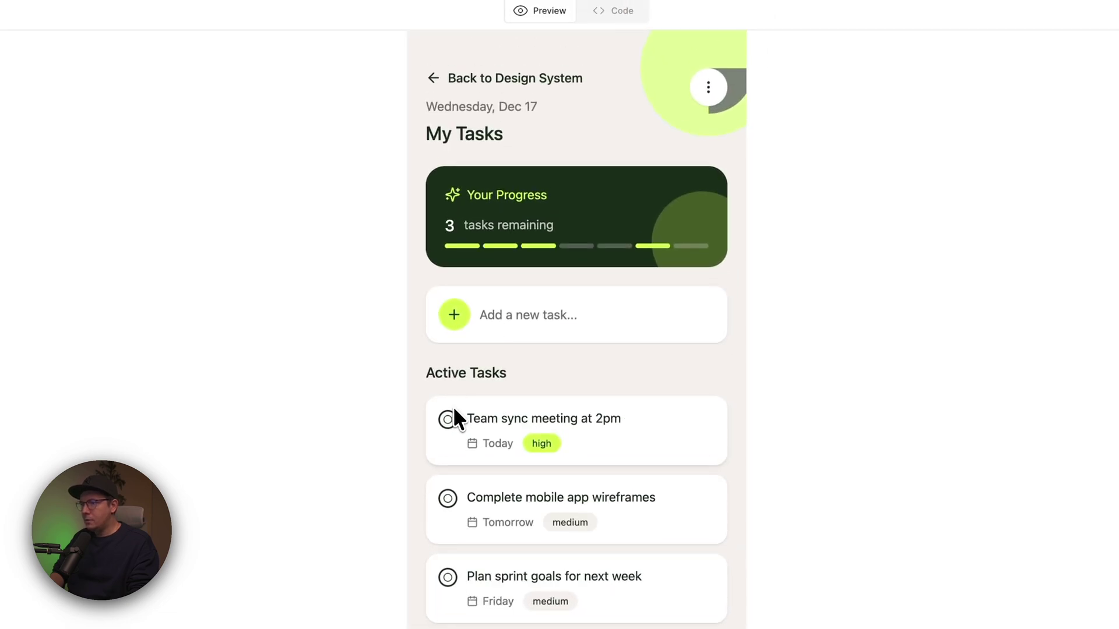
pyautogui.click(447, 499)
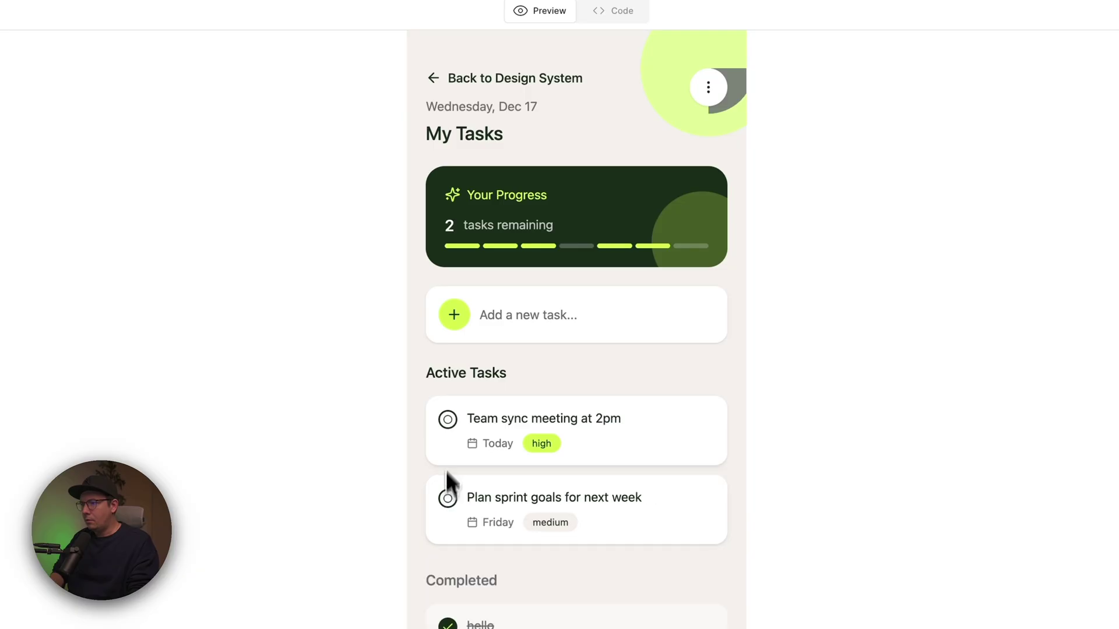
pyautogui.click(448, 419)
pyautogui.click(447, 419)
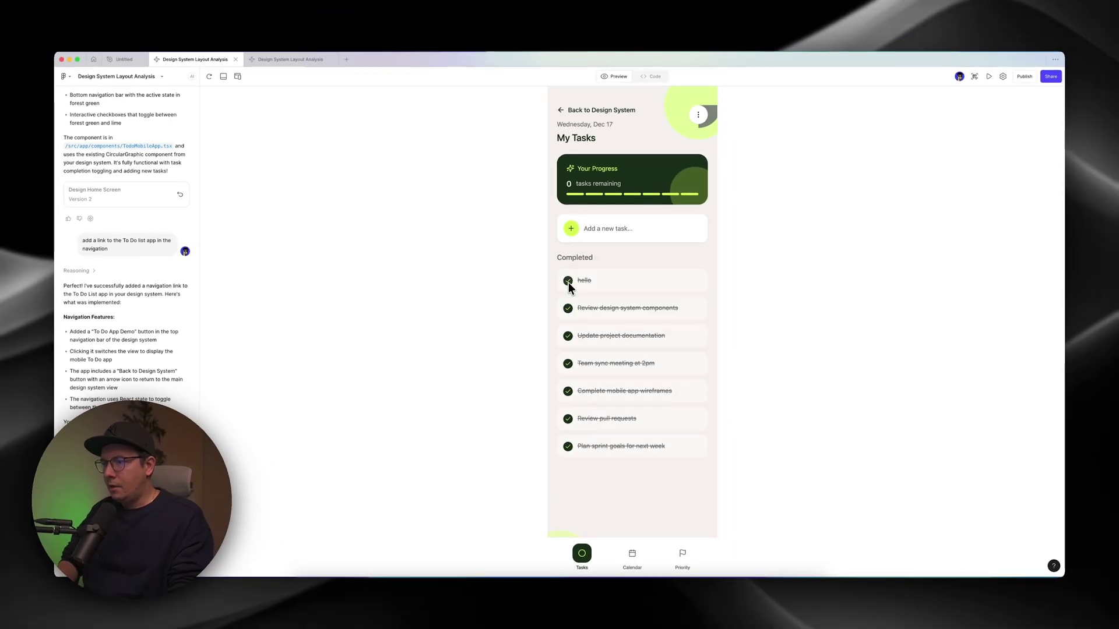
pyautogui.click(567, 281)
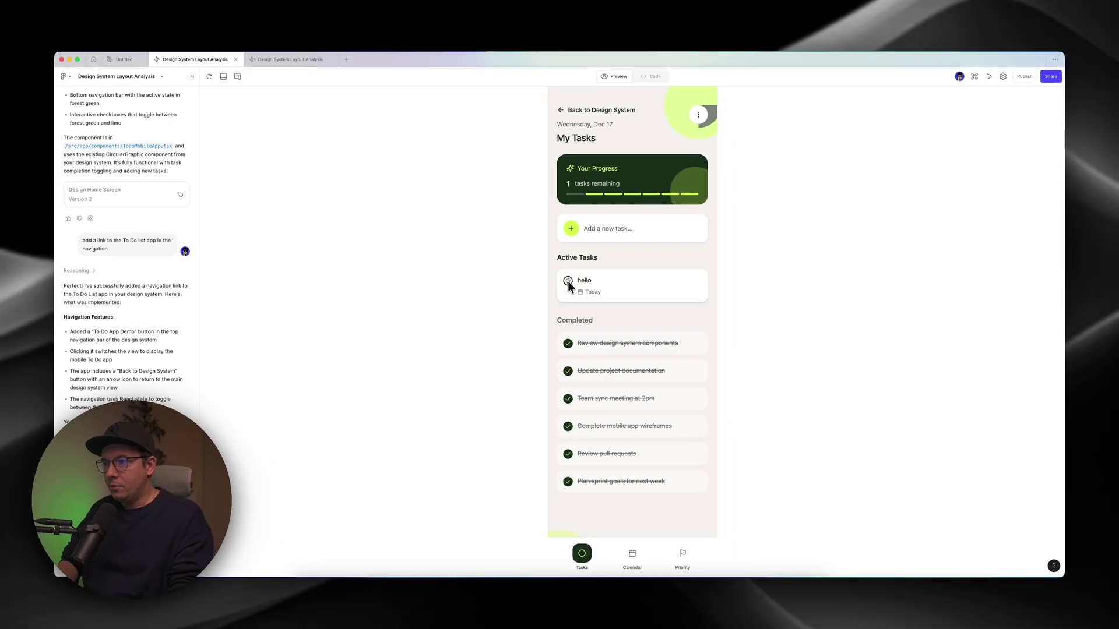
# Reopen the demo, complete sprint goals and wireframes, reactivate Update project documentation, then copy the design.
pyautogui.click(632, 110)
pyautogui.click(589, 214)
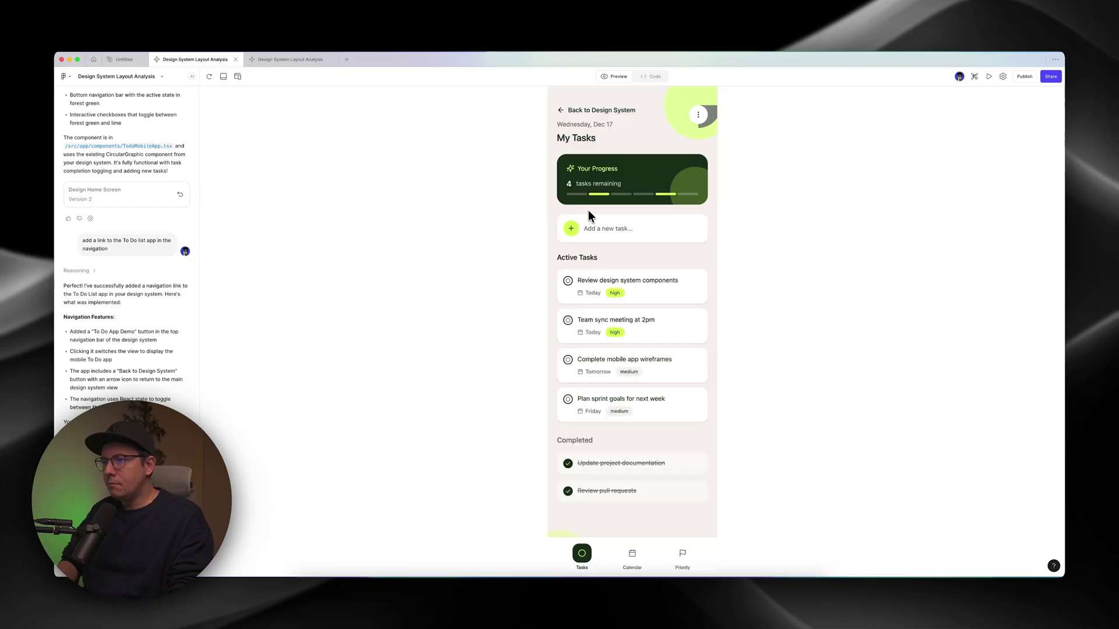
pyautogui.click(568, 400)
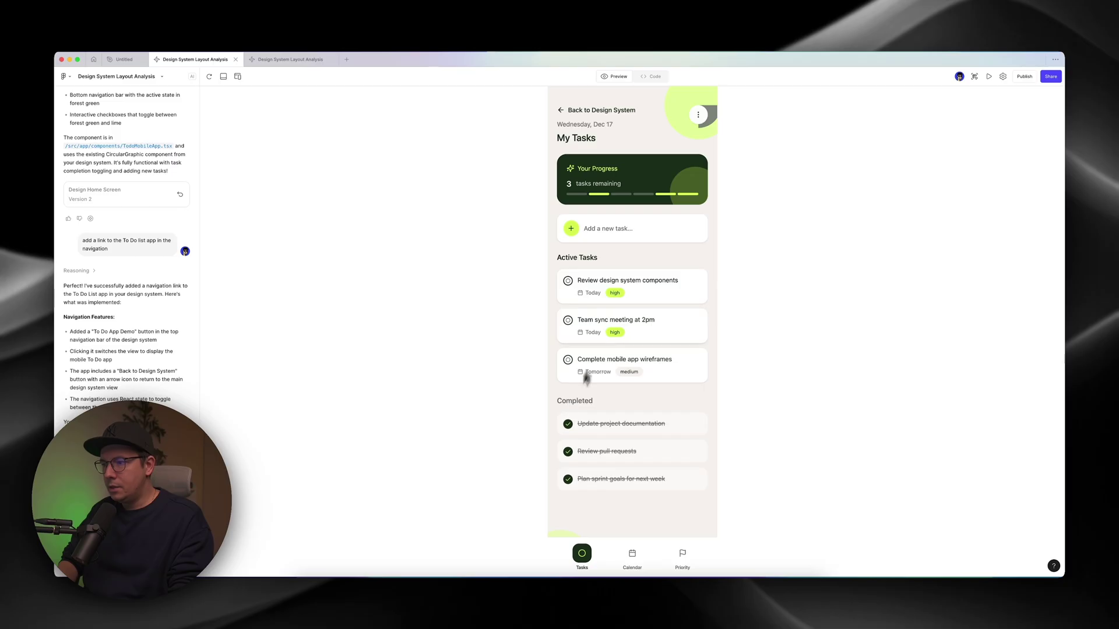
pyautogui.click(568, 360)
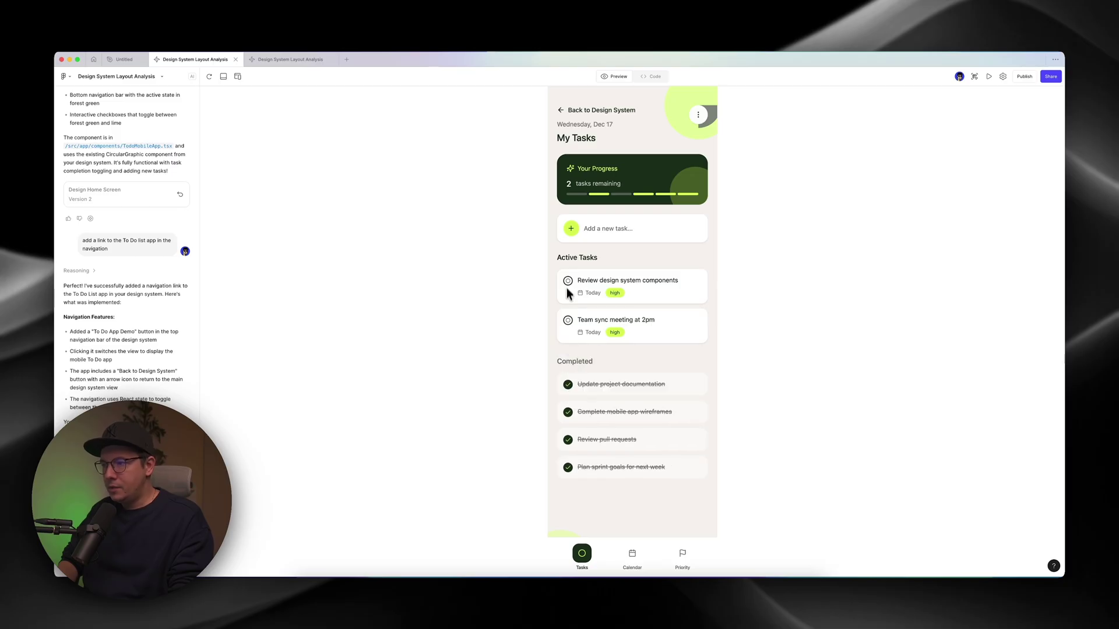
pyautogui.click(568, 385)
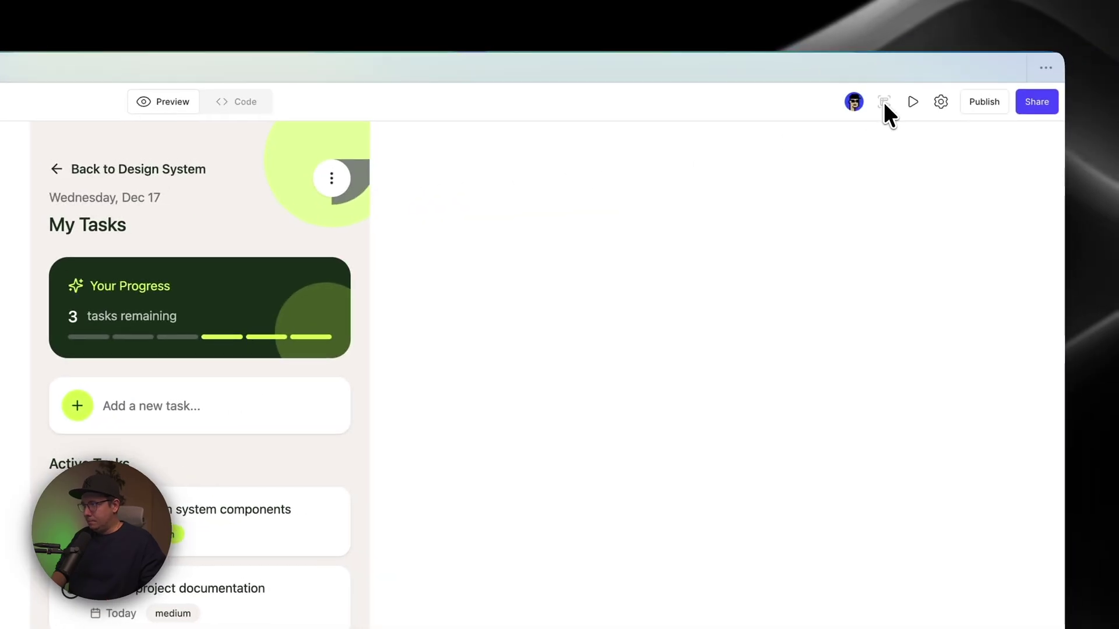
pyautogui.click(883, 102)
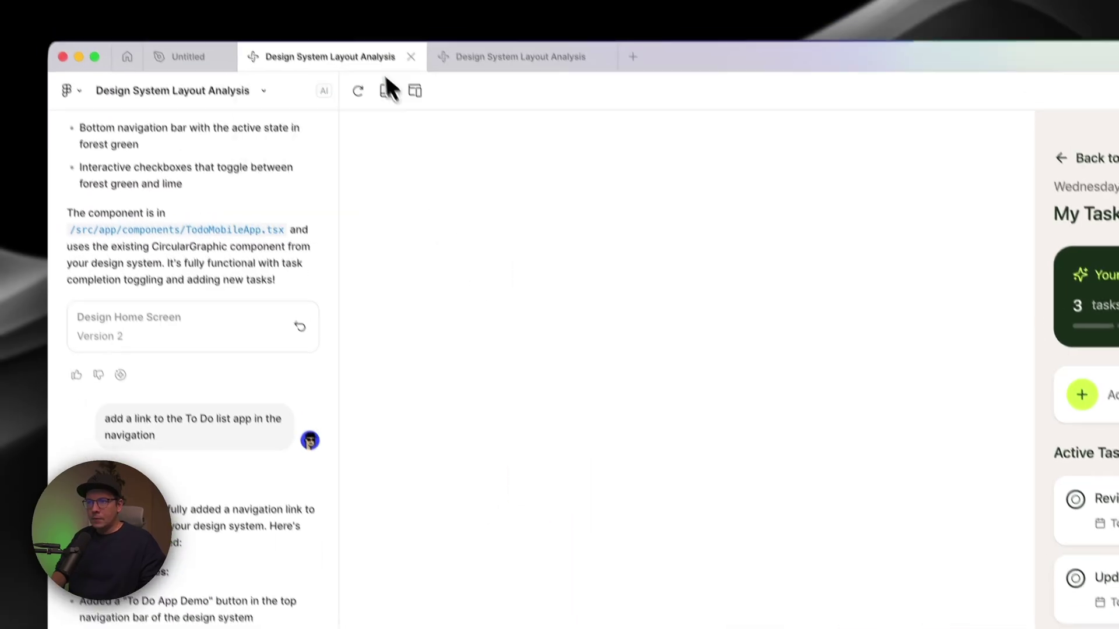
# Paste the copied to-do app design onto the Untitled design file's canvas.
pyautogui.click(126, 60)
pyautogui.scroll(5, 629, 190)
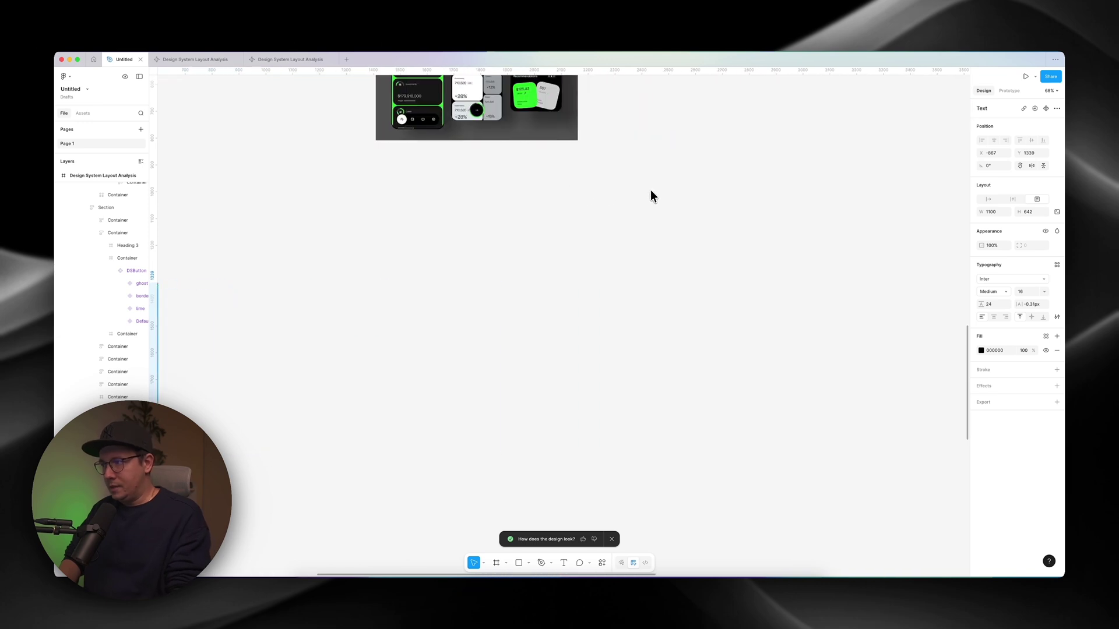
pyautogui.scroll(-5, 649, 195)
pyautogui.hscroll(10, 649, 195)
pyautogui.click(616, 196)
pyautogui.hscroll(15, 615, 196)
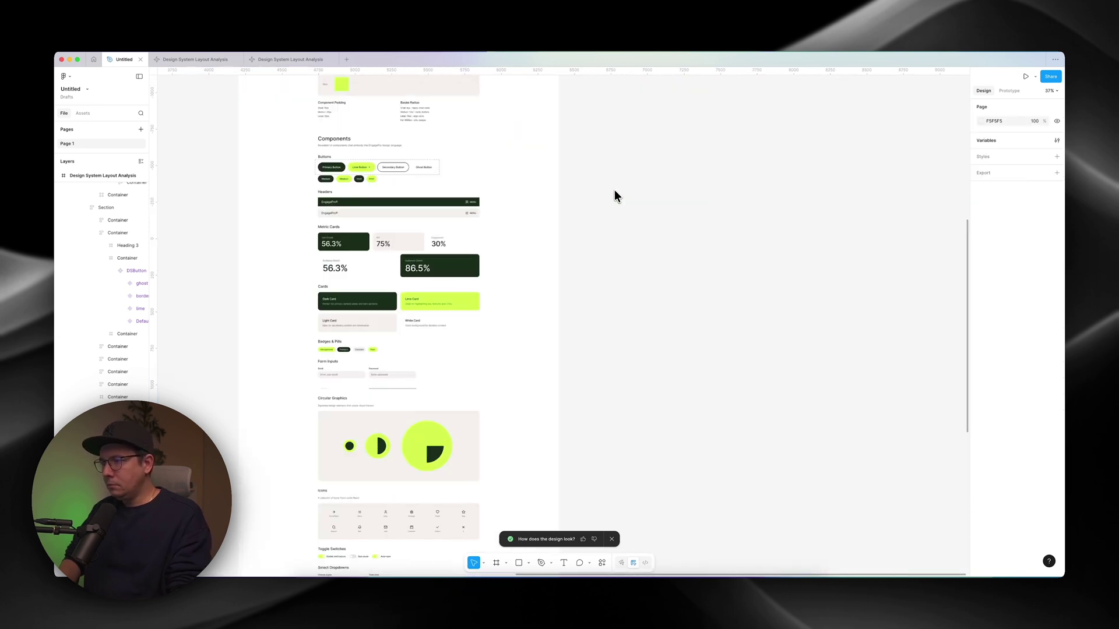
pyautogui.press('super+v')
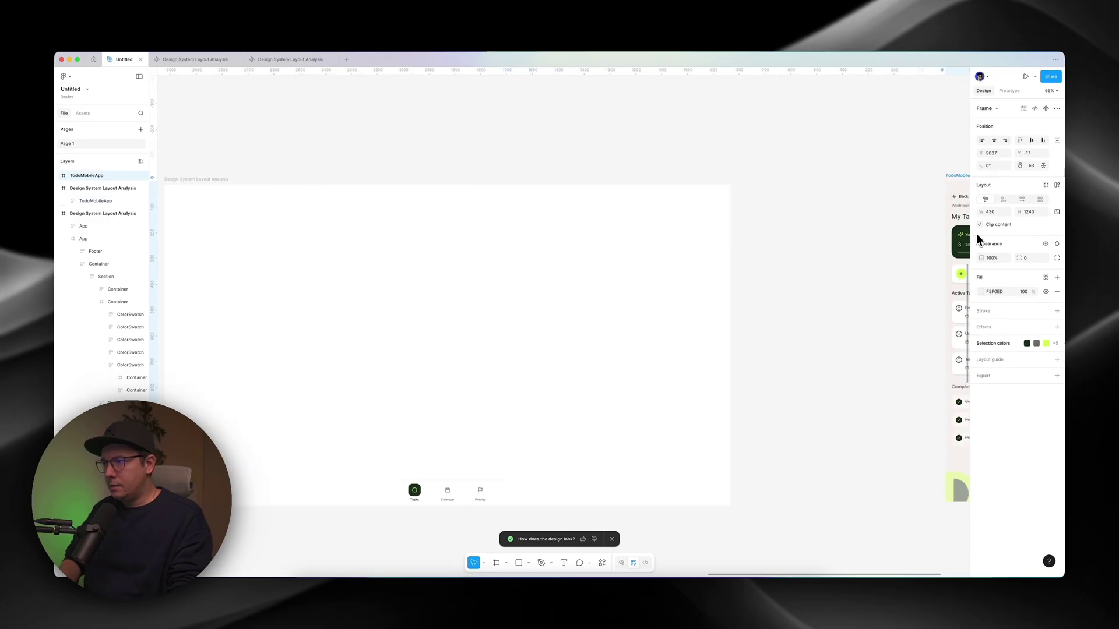
# Delete the blank Design System Layout Analysis frame that came with the paste.
pyautogui.click(191, 176)
pyautogui.press('BackSpace')
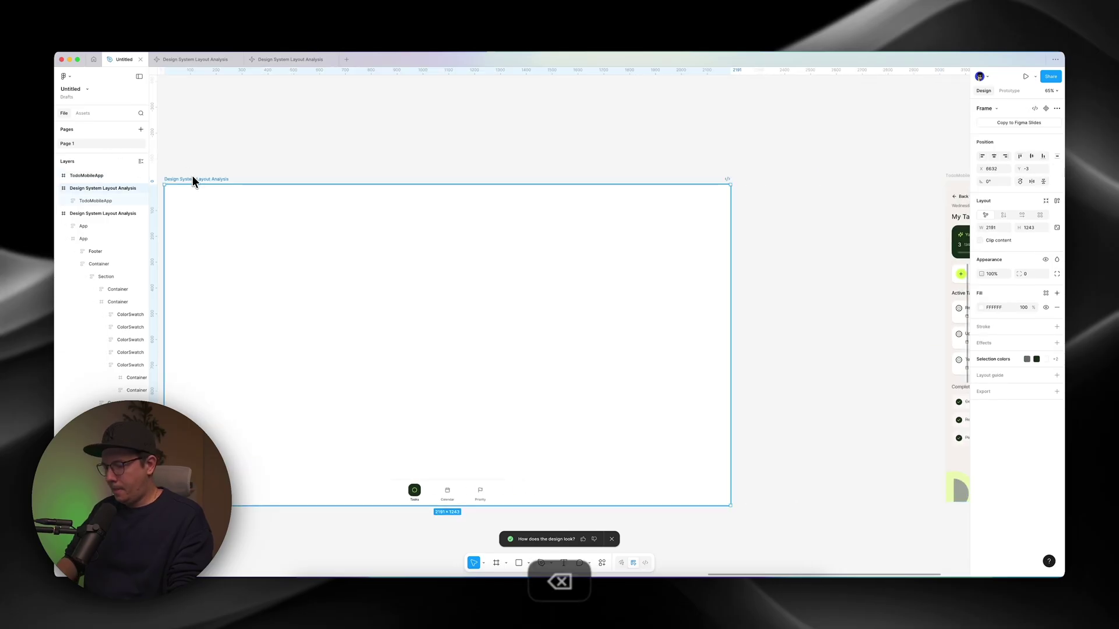
pyautogui.hscroll(6, 530, 218)
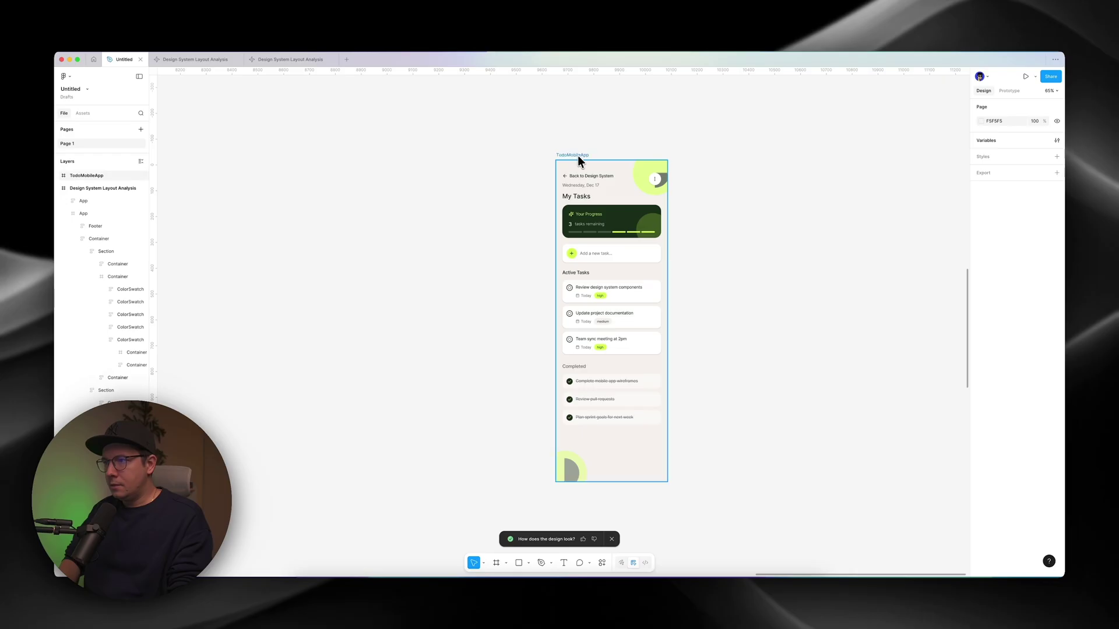
# Inspect the TodoMobileApp frame's layers, selecting its header container and bottom circular graphic.
pyautogui.click(579, 156)
pyautogui.hscroll(3, 580, 157)
pyautogui.scroll(8, 545, 167)
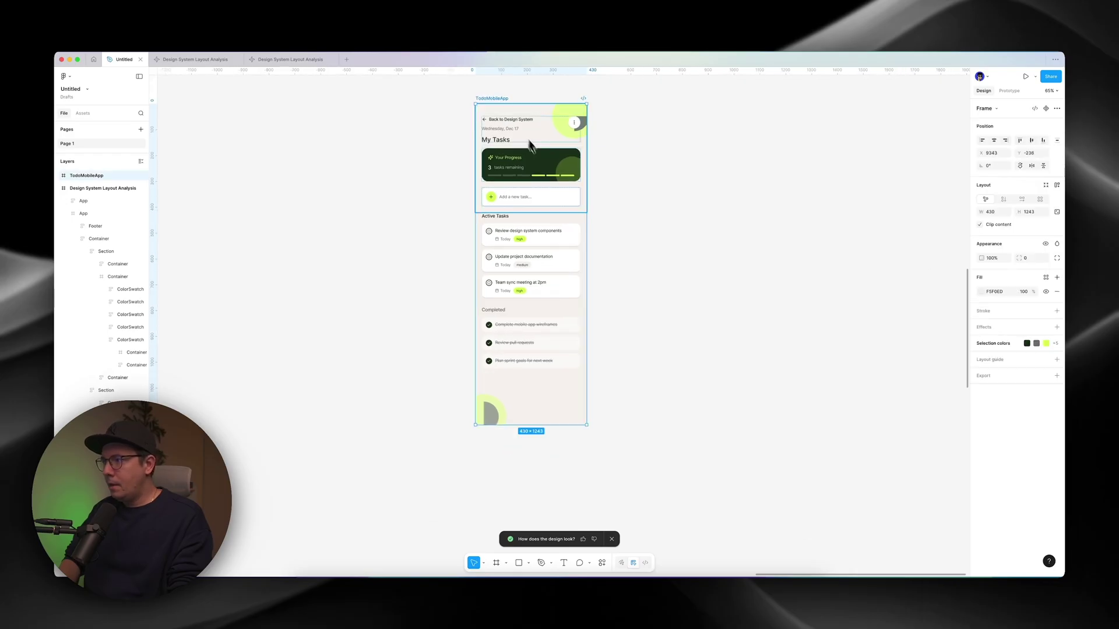
pyautogui.scroll(3, 484, 268)
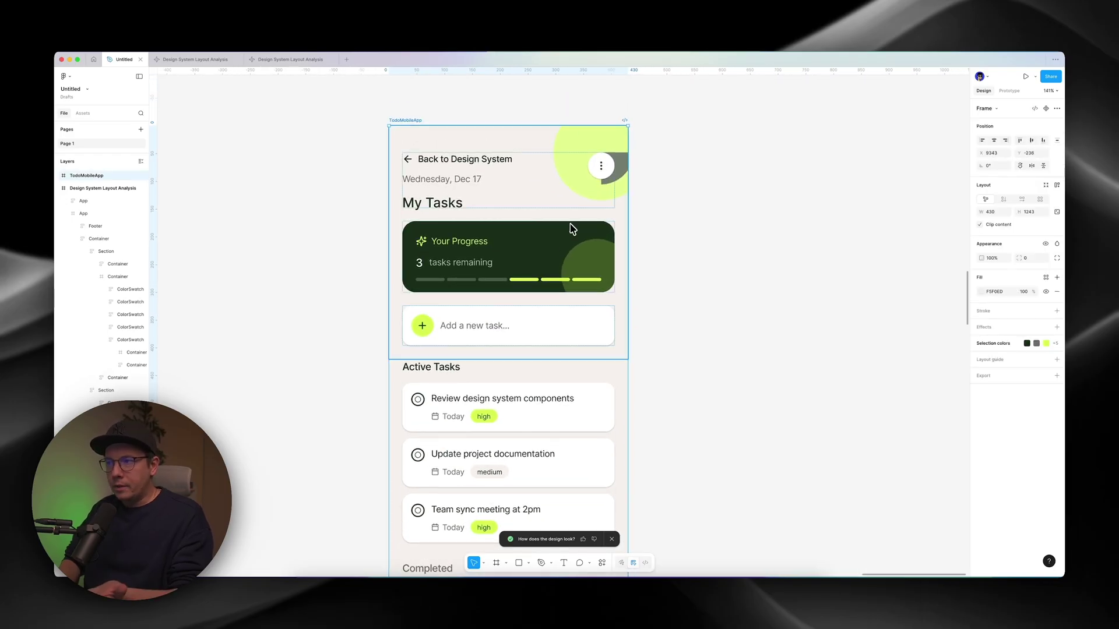
pyautogui.click(569, 224)
pyautogui.scroll(-4, 569, 224)
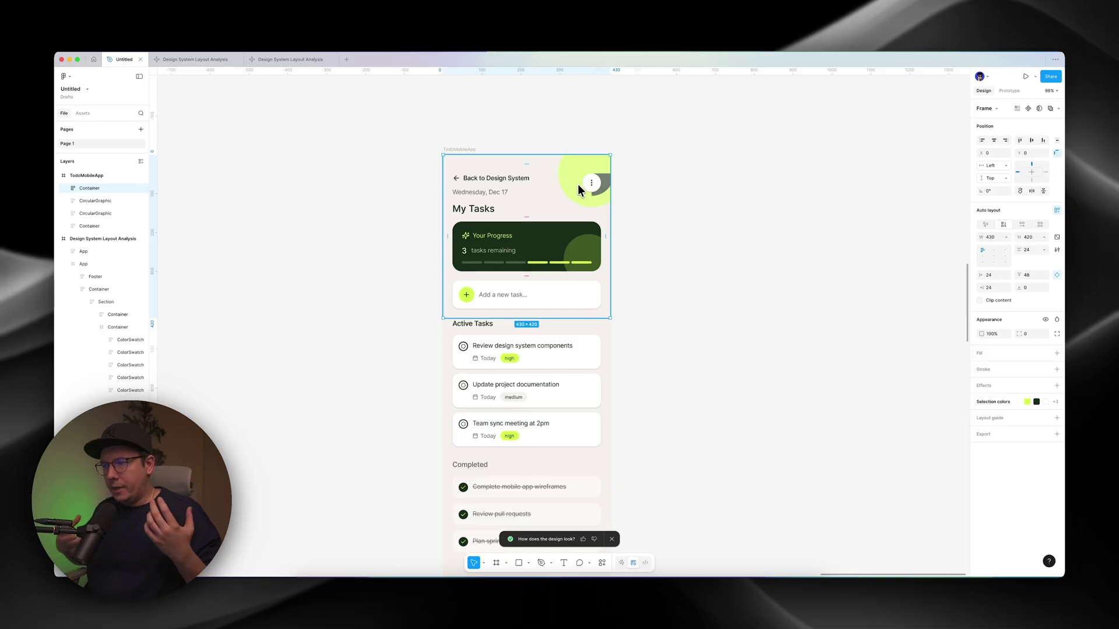
pyautogui.click(699, 212)
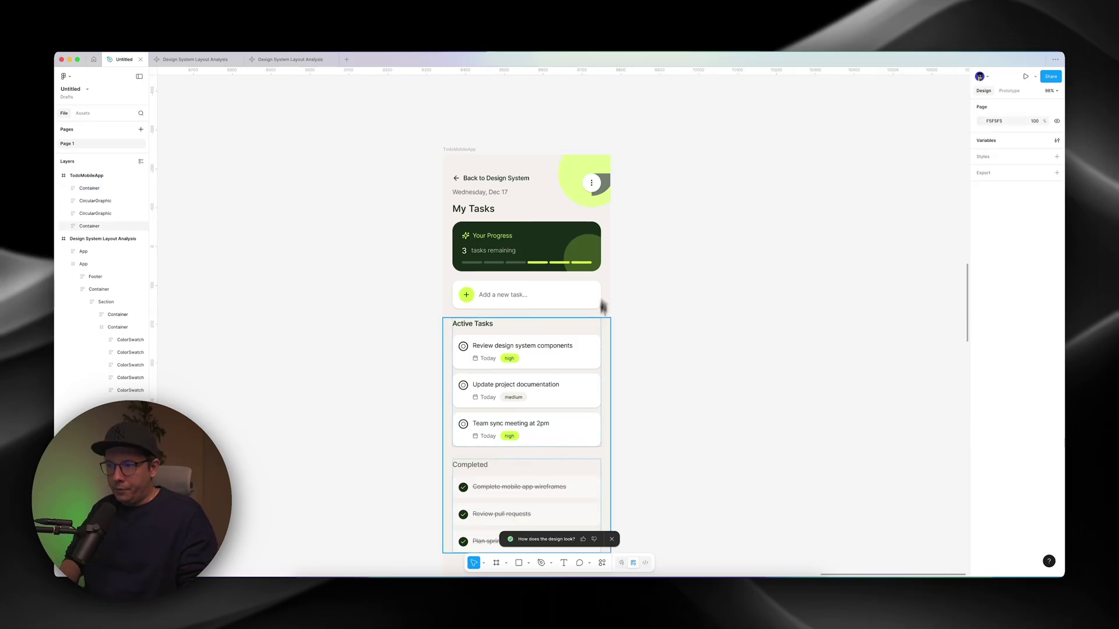
pyautogui.scroll(-5, 586, 352)
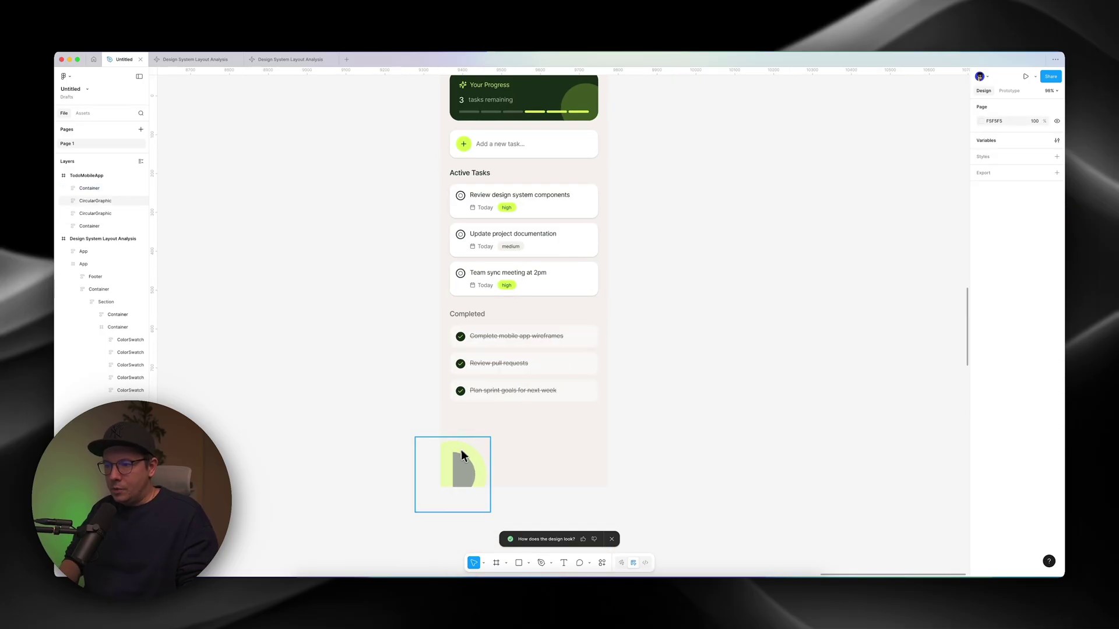
pyautogui.click(457, 451)
pyautogui.press('Escape')
pyautogui.scroll(2, 542, 349)
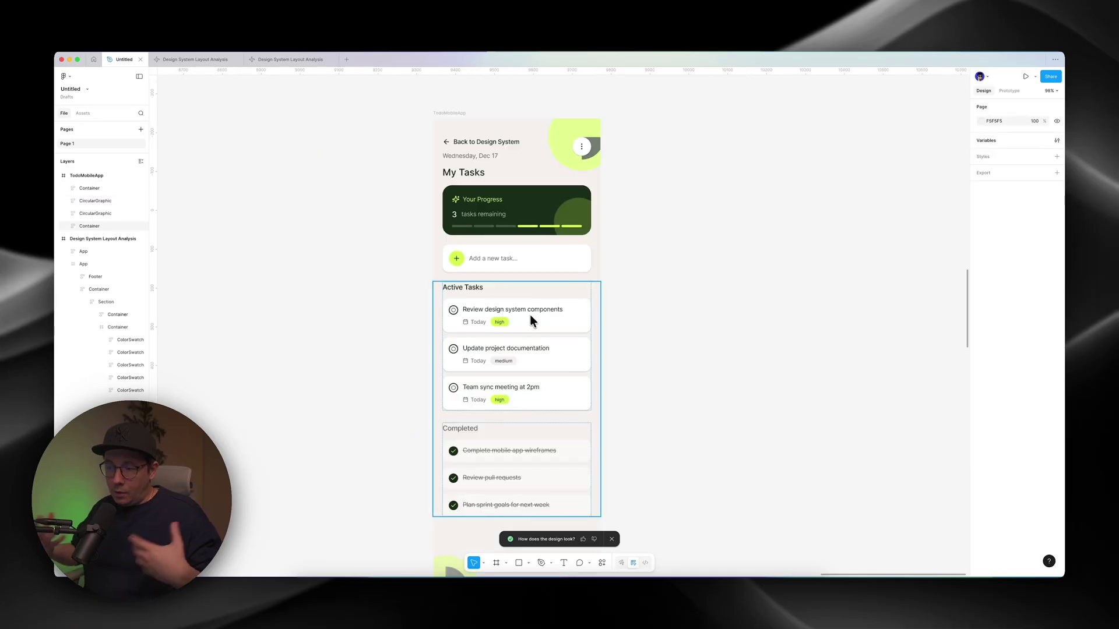